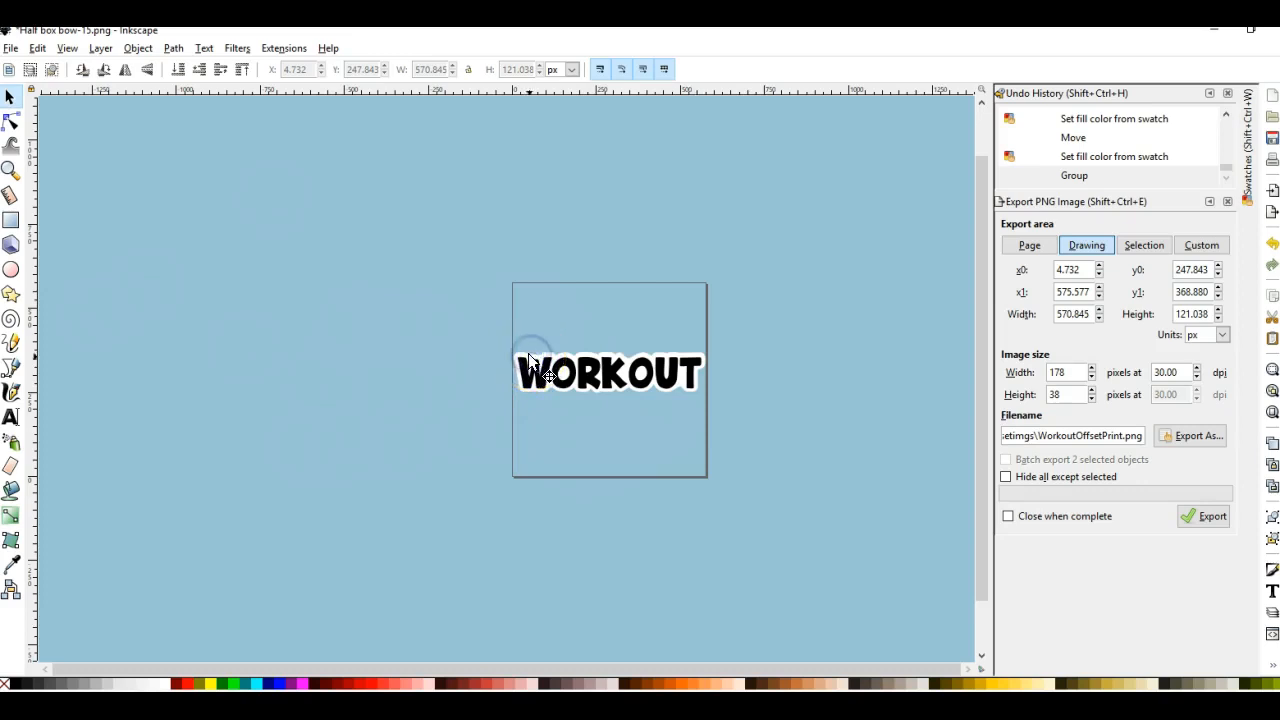
# Delete the grouped WORKOUT lettering with its white outline from the page.
pyautogui.click(678, 380)
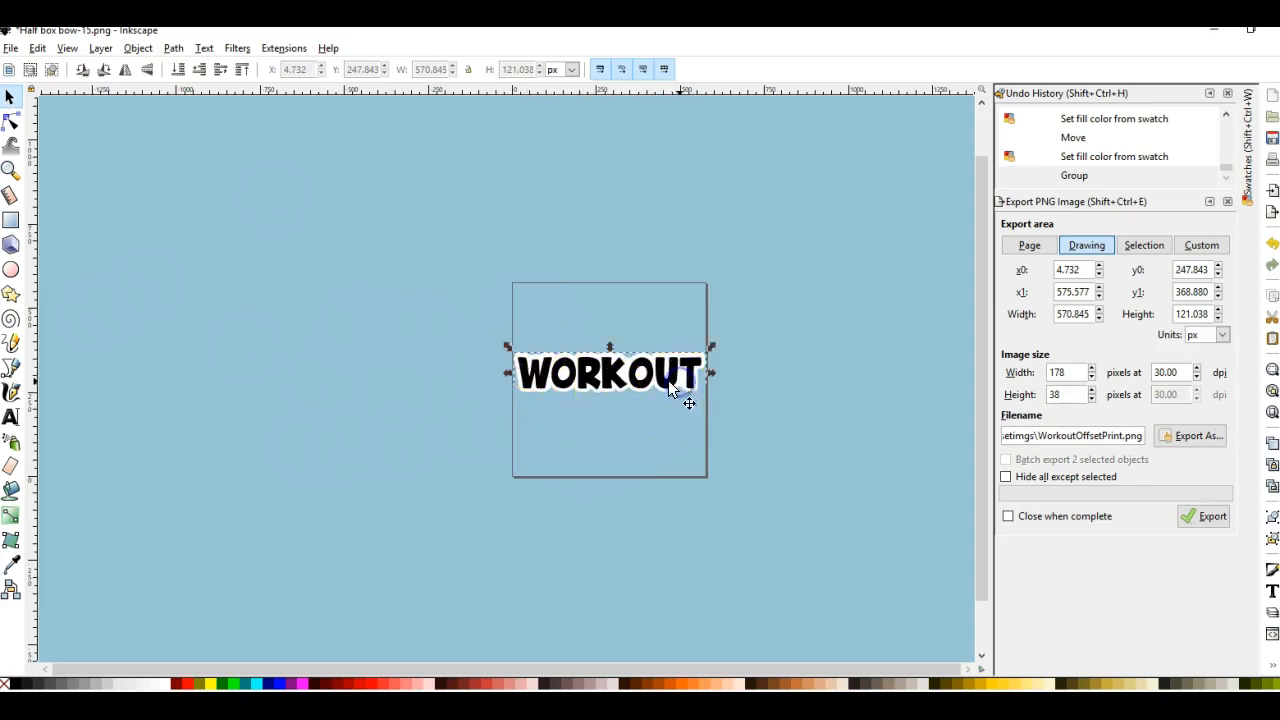
pyautogui.moveTo(640, 382); pyautogui.dragTo(581, 380)
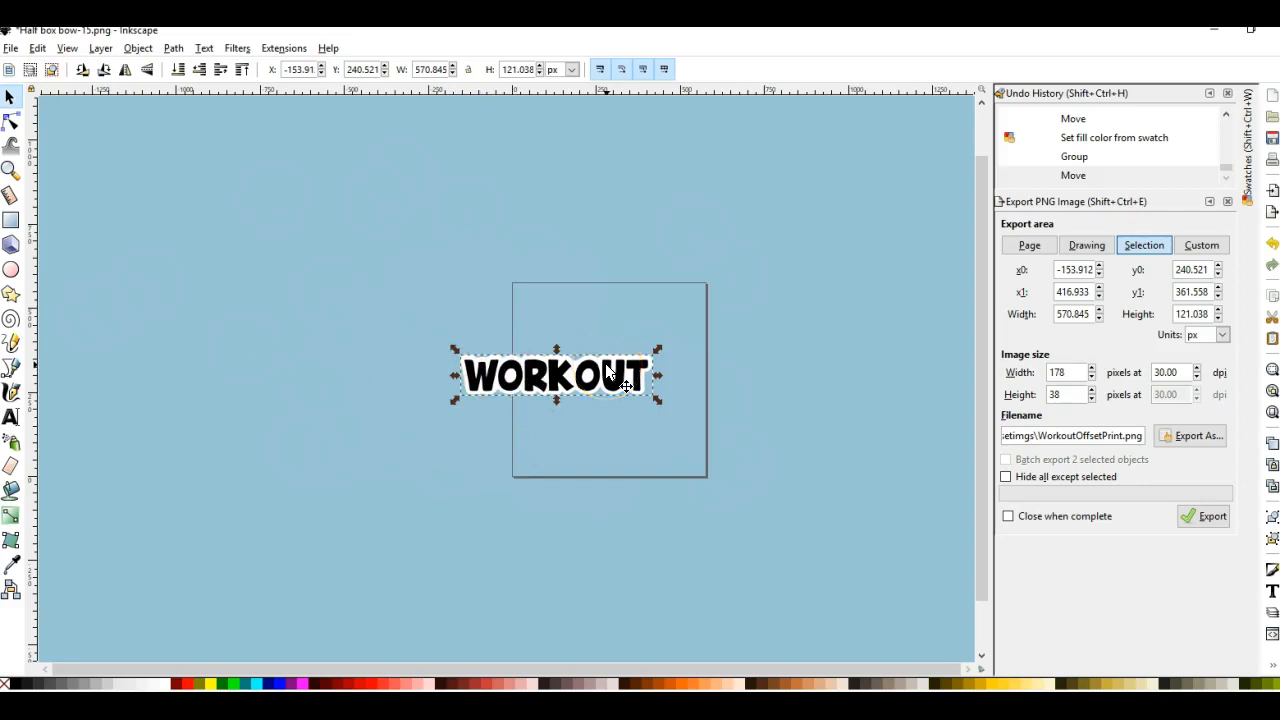
pyautogui.press('Delete')
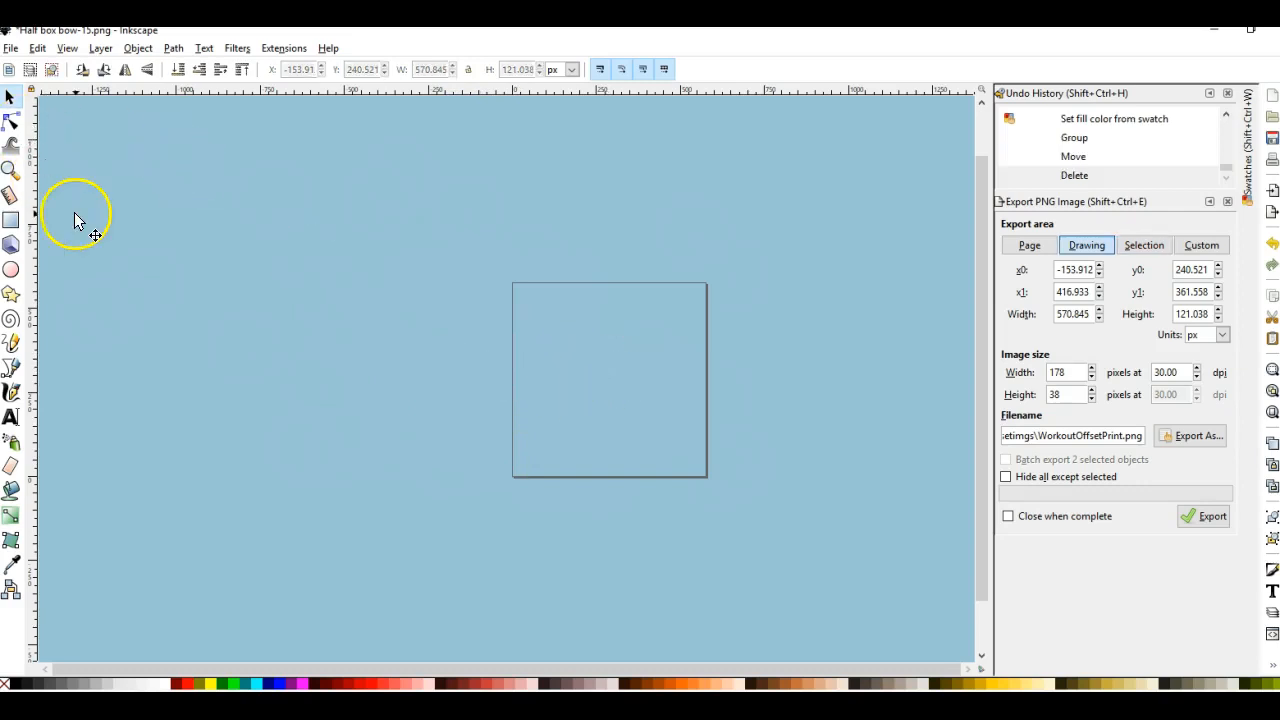
# Create a flowed text frame across the middle of the page and enter the word "Planning".
pyautogui.click(11, 416)
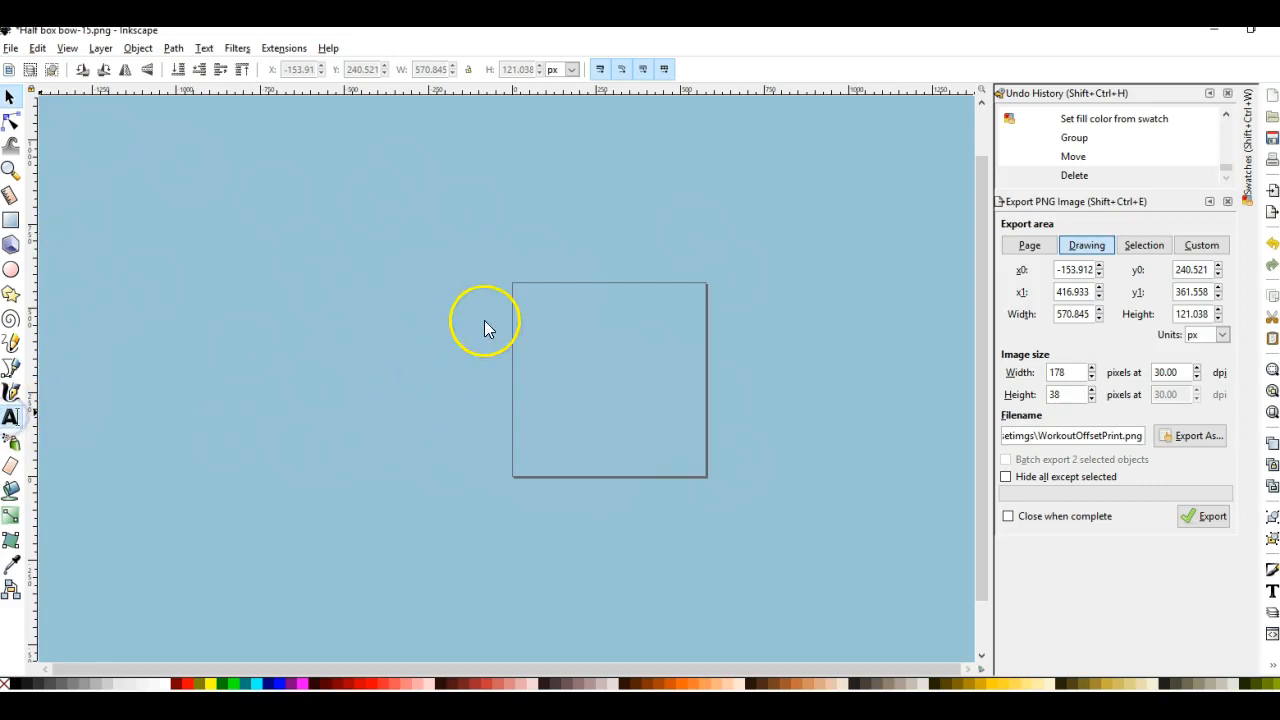
pyautogui.moveTo(529, 329); pyautogui.dragTo(687, 403)
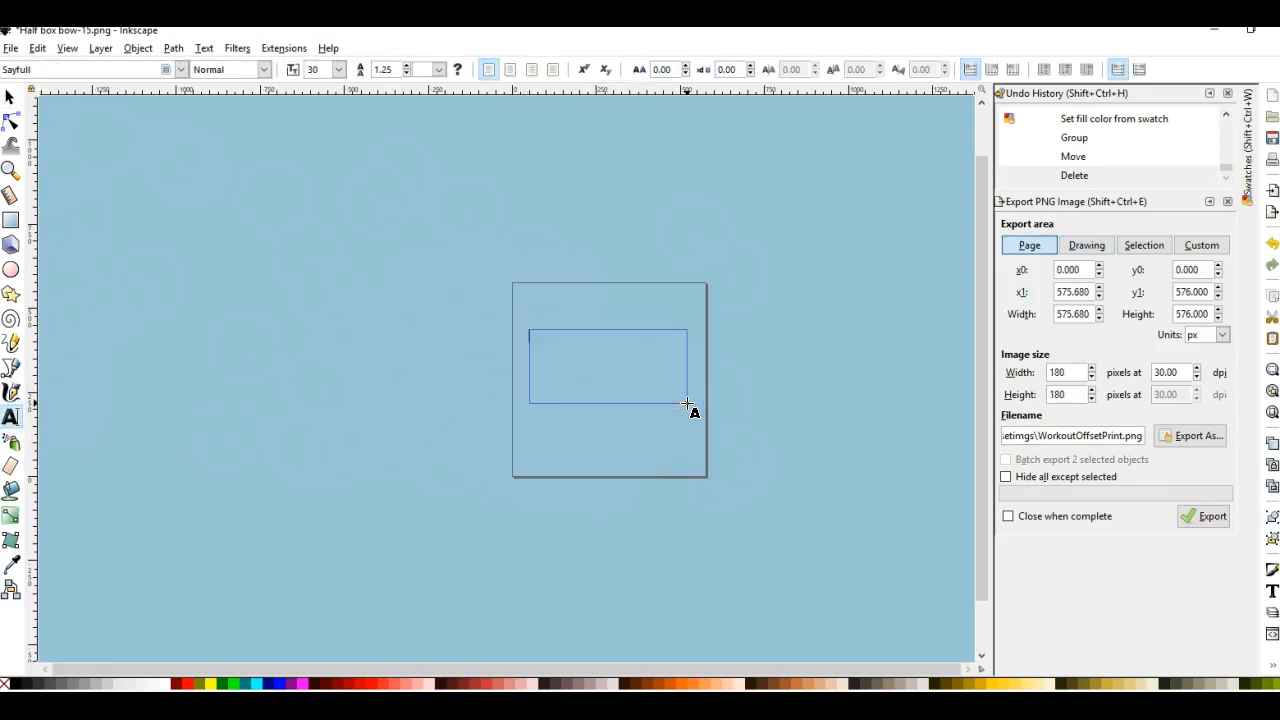
pyautogui.click(608, 350)
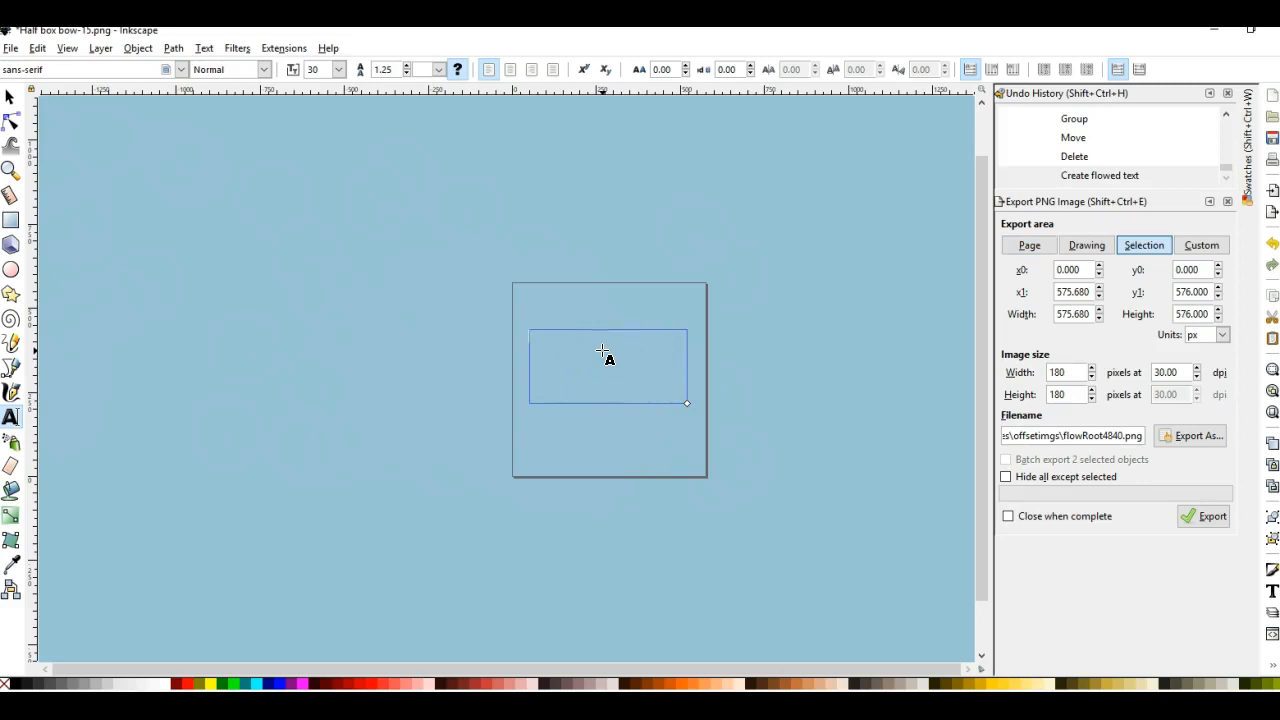
pyautogui.write('Planning')
# Centre-align the word "Planning" in its frame and set its font to Maranta.
pyautogui.moveTo(530, 337)
pyautogui.mouseDown()
pyautogui.moveTo(586, 337)
pyautogui.moveTo(523, 340)
pyautogui.mouseUp()
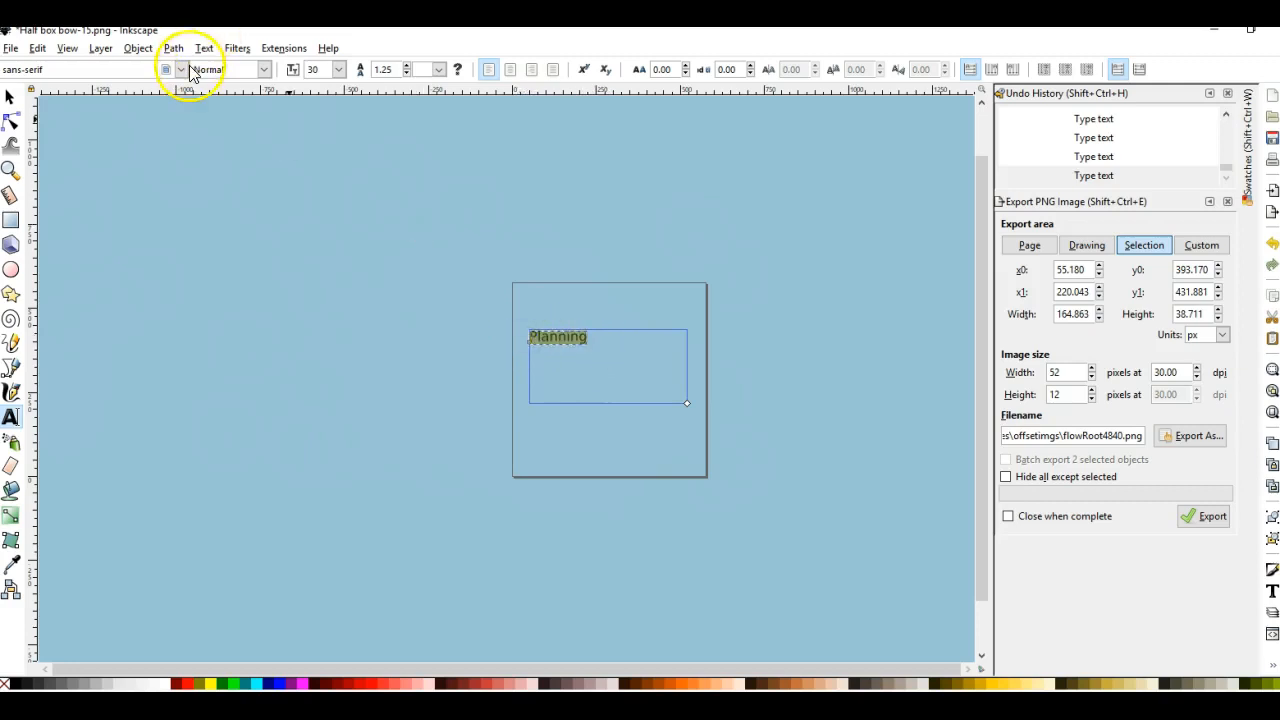
pyautogui.click(512, 71)
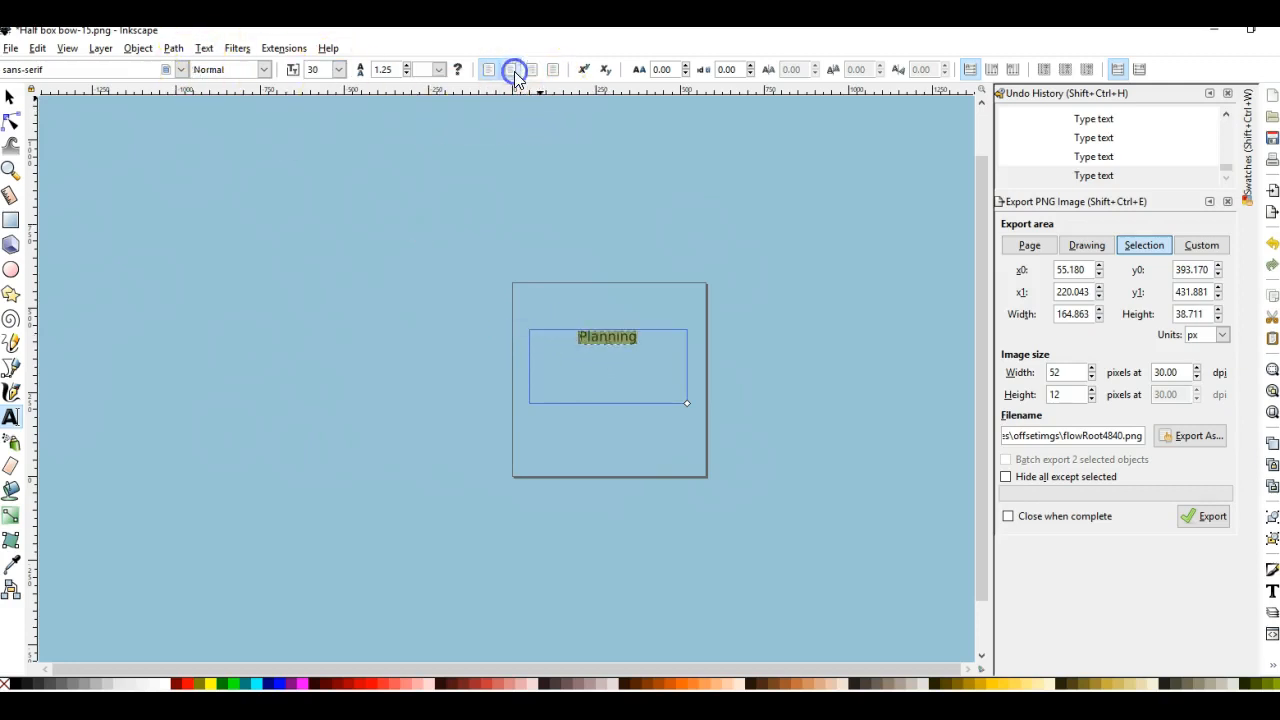
pyautogui.click(181, 70)
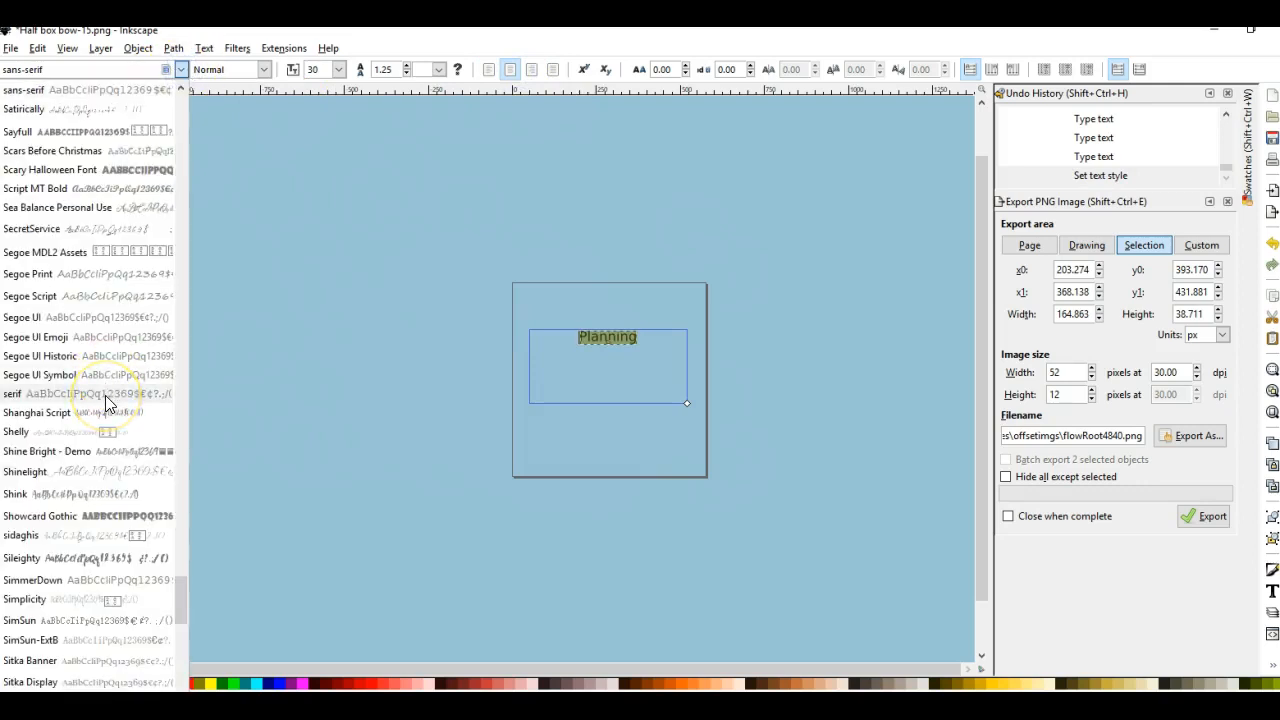
pyautogui.scroll(10, 105, 395)
pyautogui.scroll(6, 105, 395)
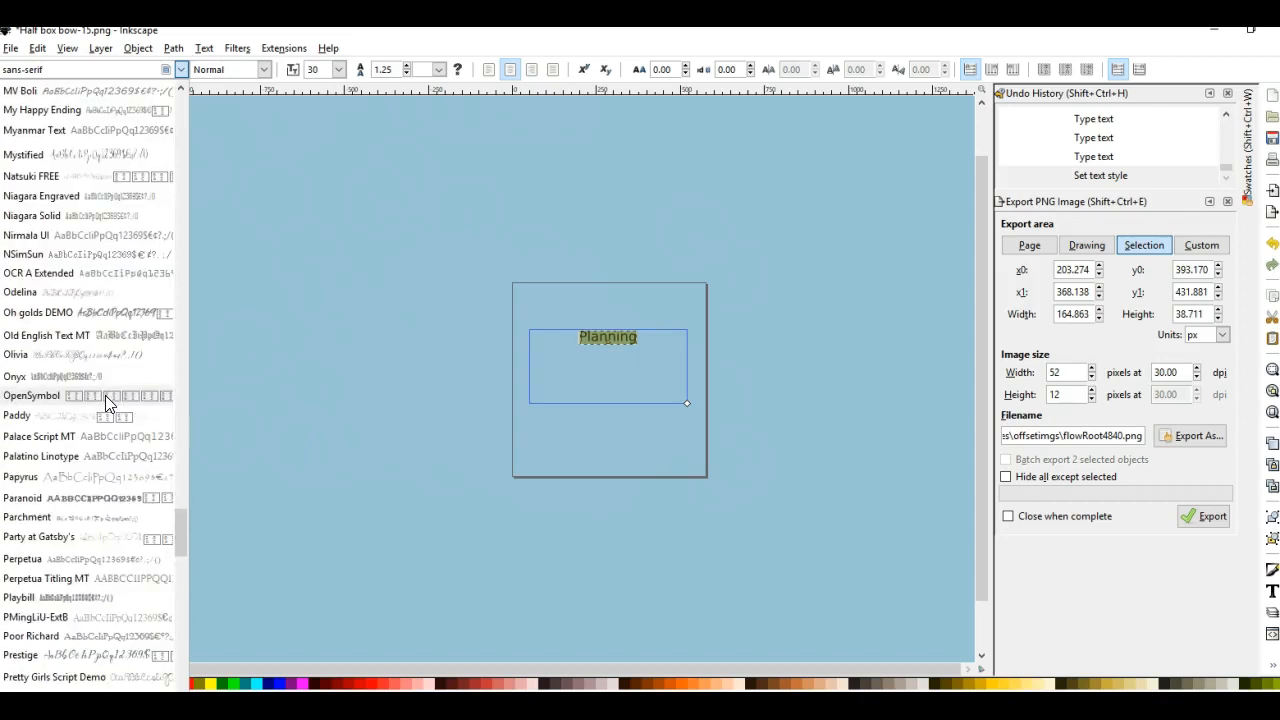
pyautogui.scroll(4, 105, 395)
pyautogui.scroll(5, 105, 395)
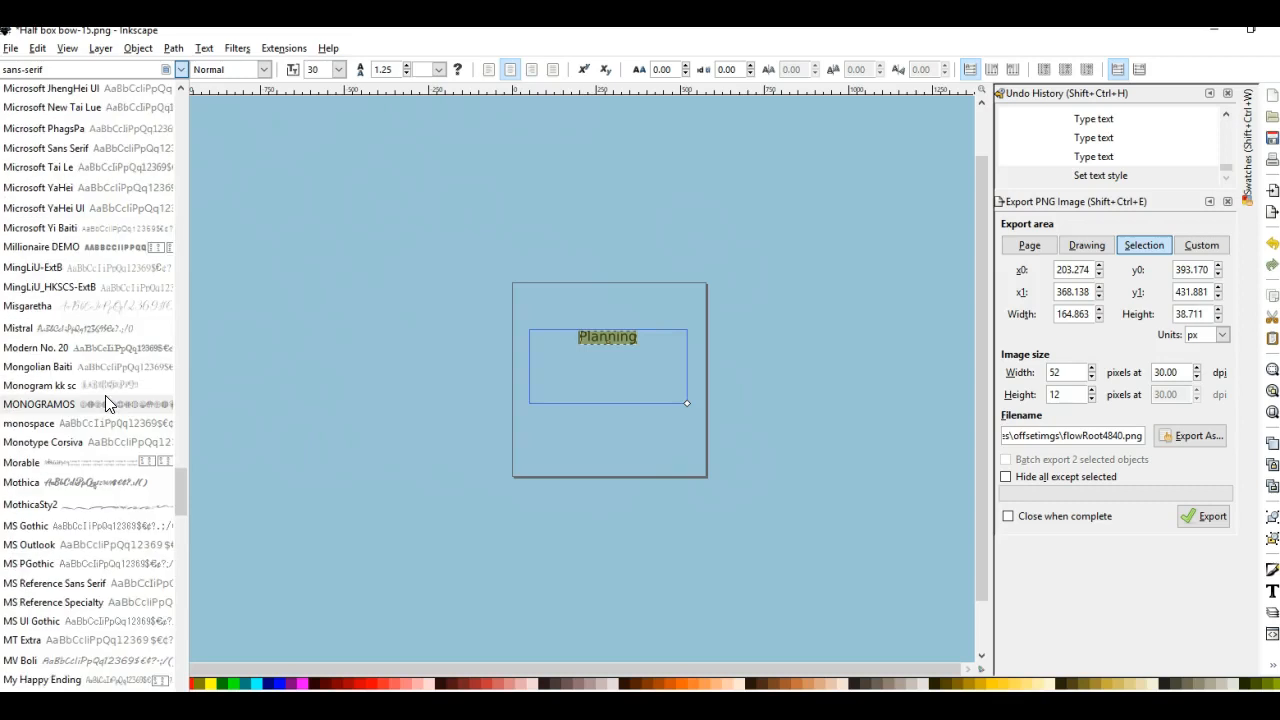
pyautogui.scroll(5, 105, 395)
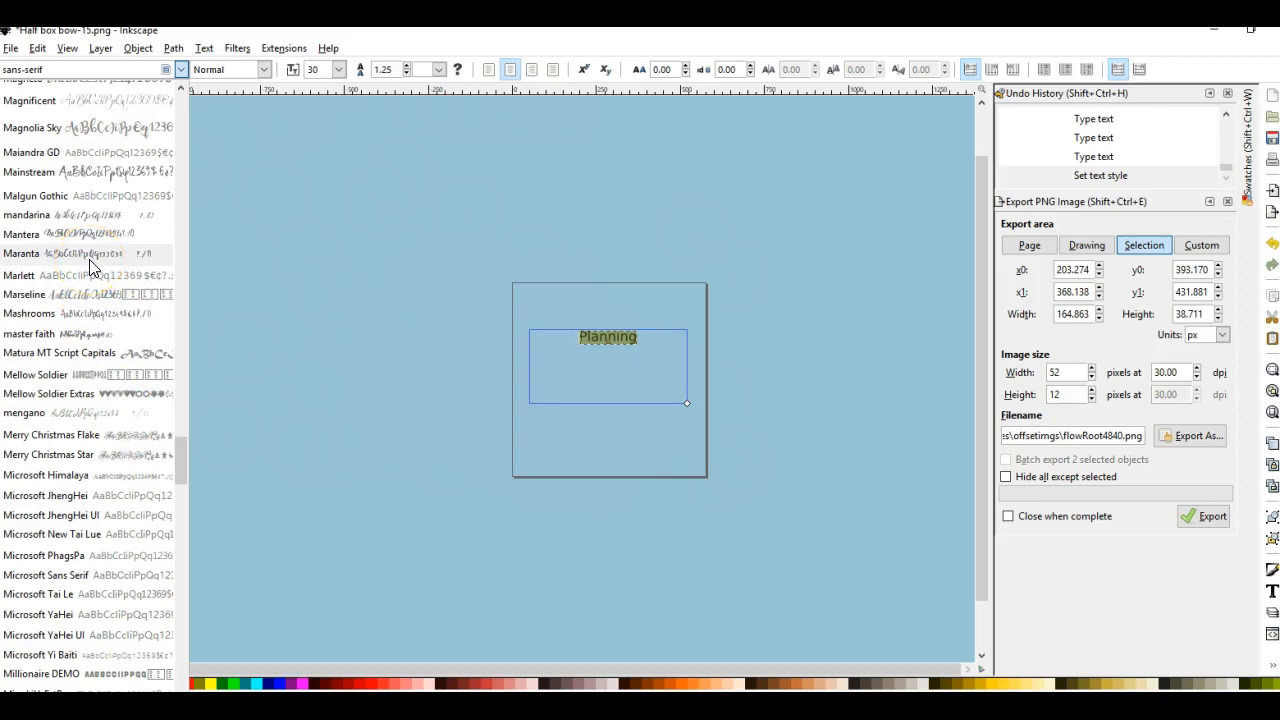
pyautogui.click(90, 264)
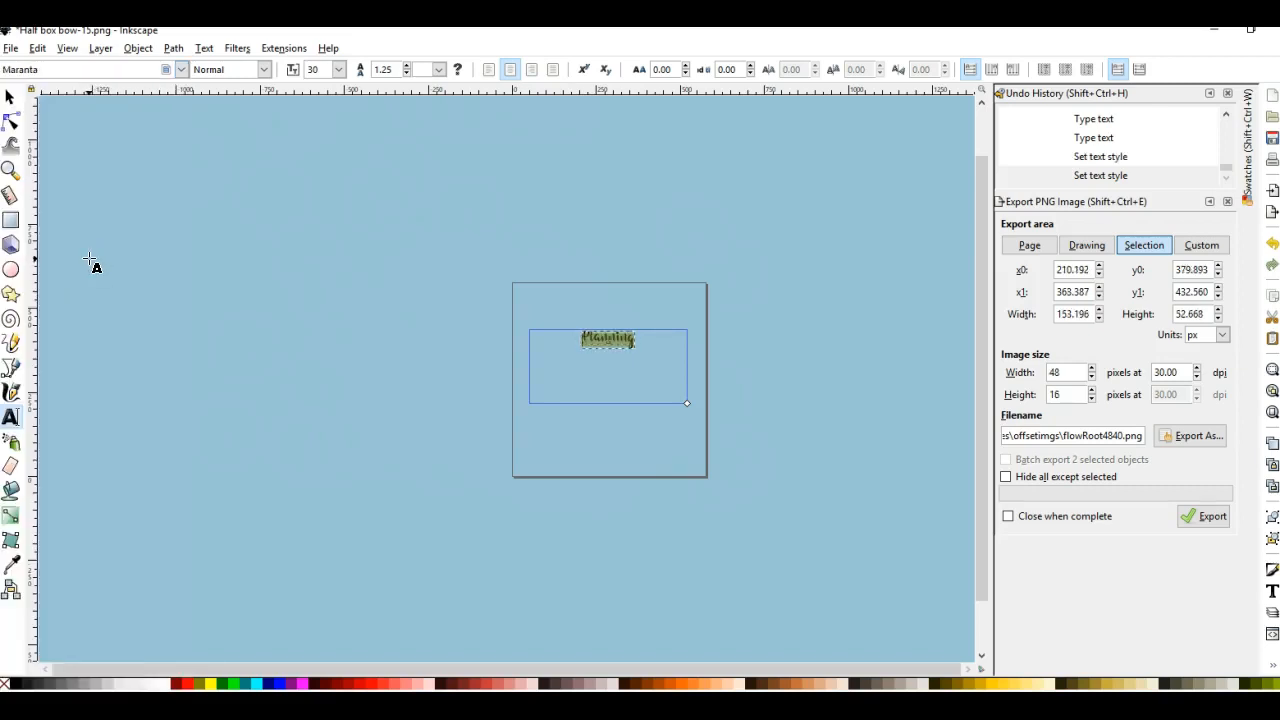
# Enlarge the Planning text to about 629 px wide and 216 px high, and position it across the page's middle.
pyautogui.click(10, 96)
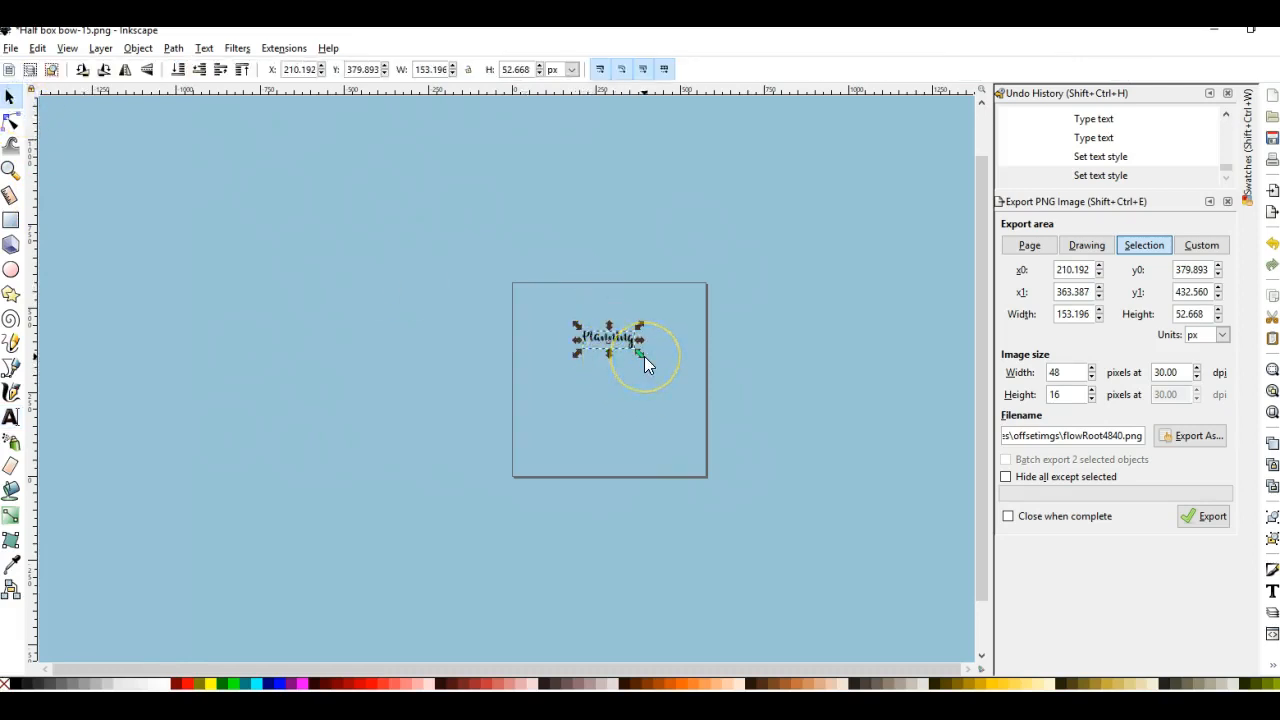
pyautogui.moveTo(644, 358); pyautogui.dragTo(795, 541)
pyautogui.moveTo(775, 393); pyautogui.dragTo(731, 437)
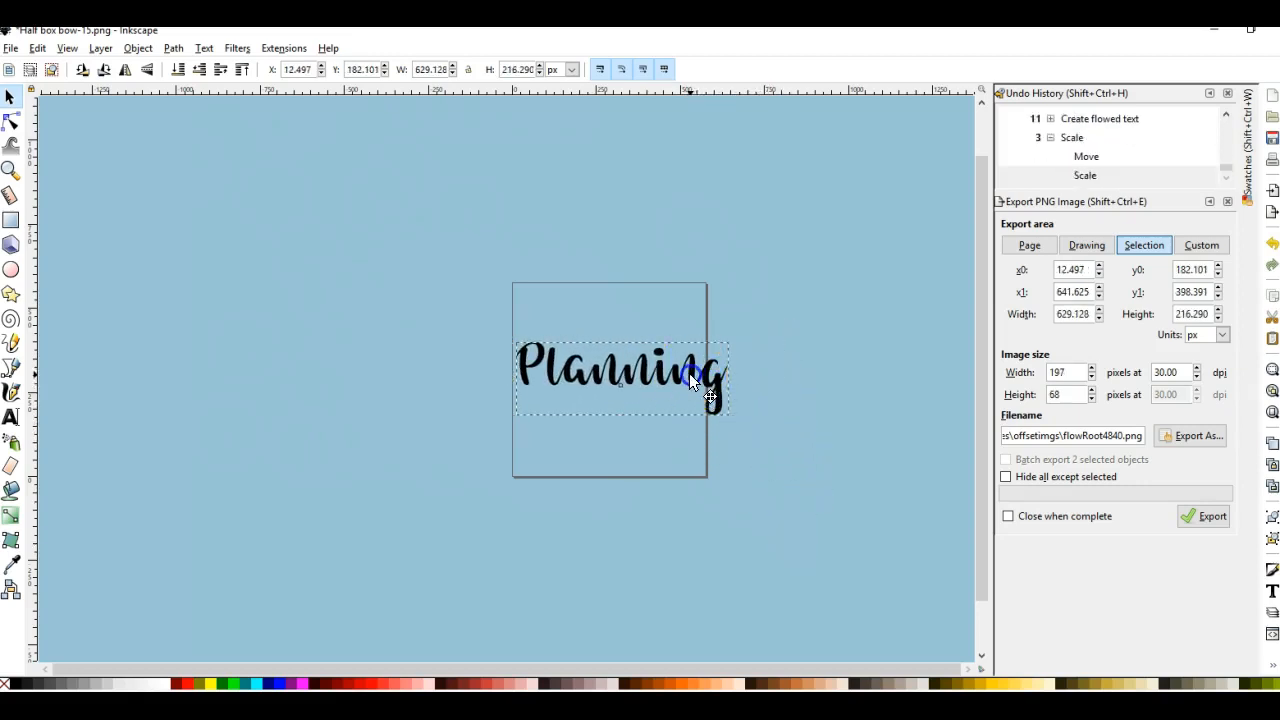
pyautogui.moveTo(689, 374); pyautogui.dragTo(683, 378)
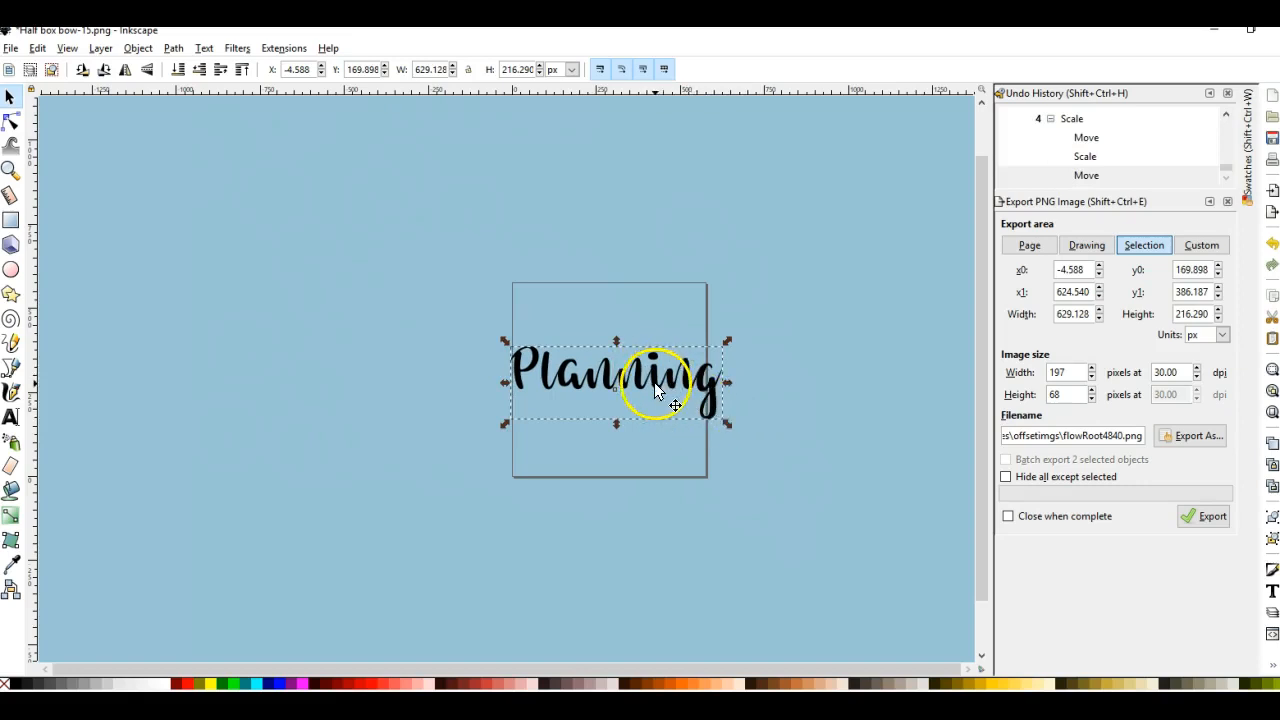
pyautogui.moveTo(655, 380); pyautogui.dragTo(651, 380)
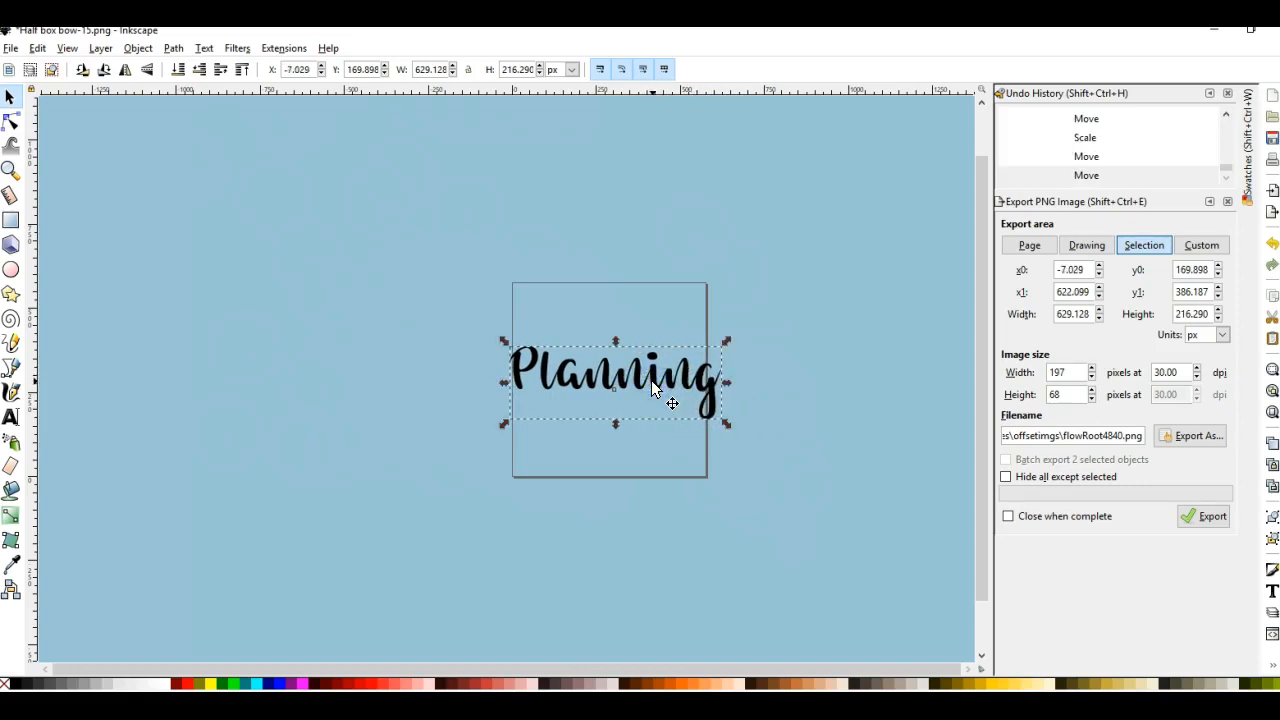
pyautogui.scroll(2, 651, 380)
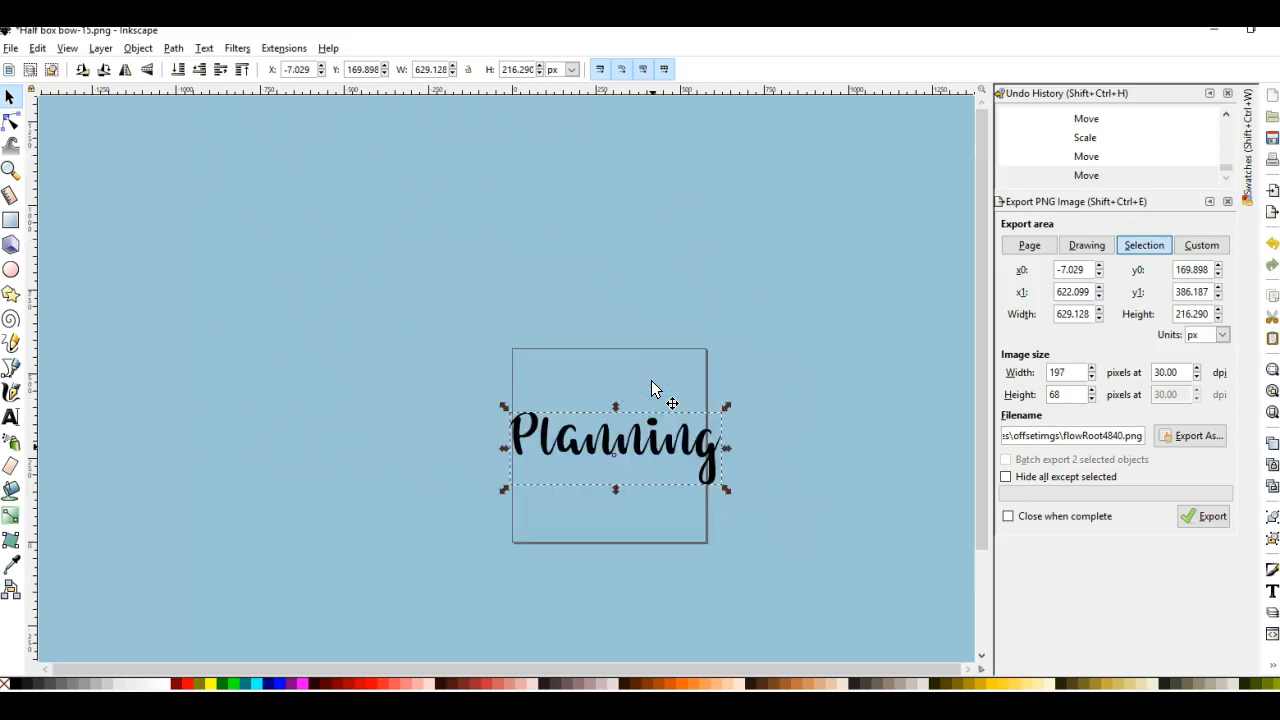
pyautogui.scroll(-2, 705, 496)
pyautogui.scroll(-1, 584, 350)
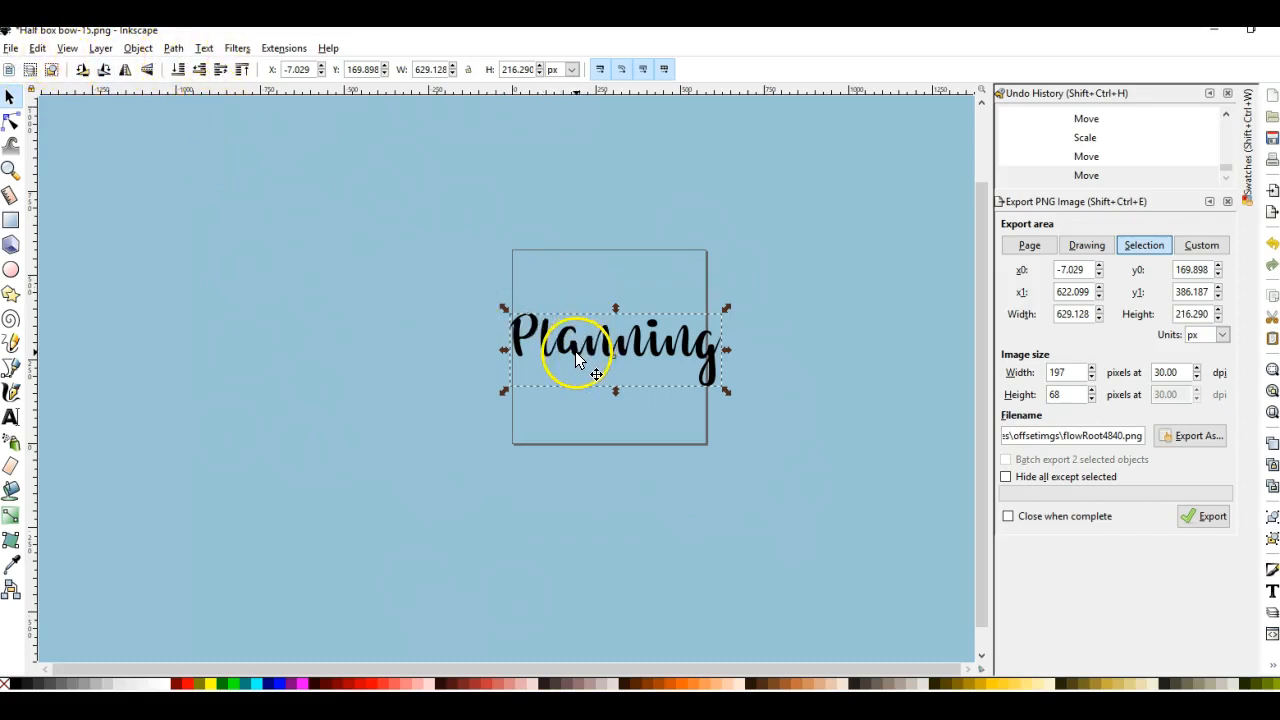
# Convert the Planning text from an object to a path and ungroup it into separate letters.
pyautogui.click(173, 48)
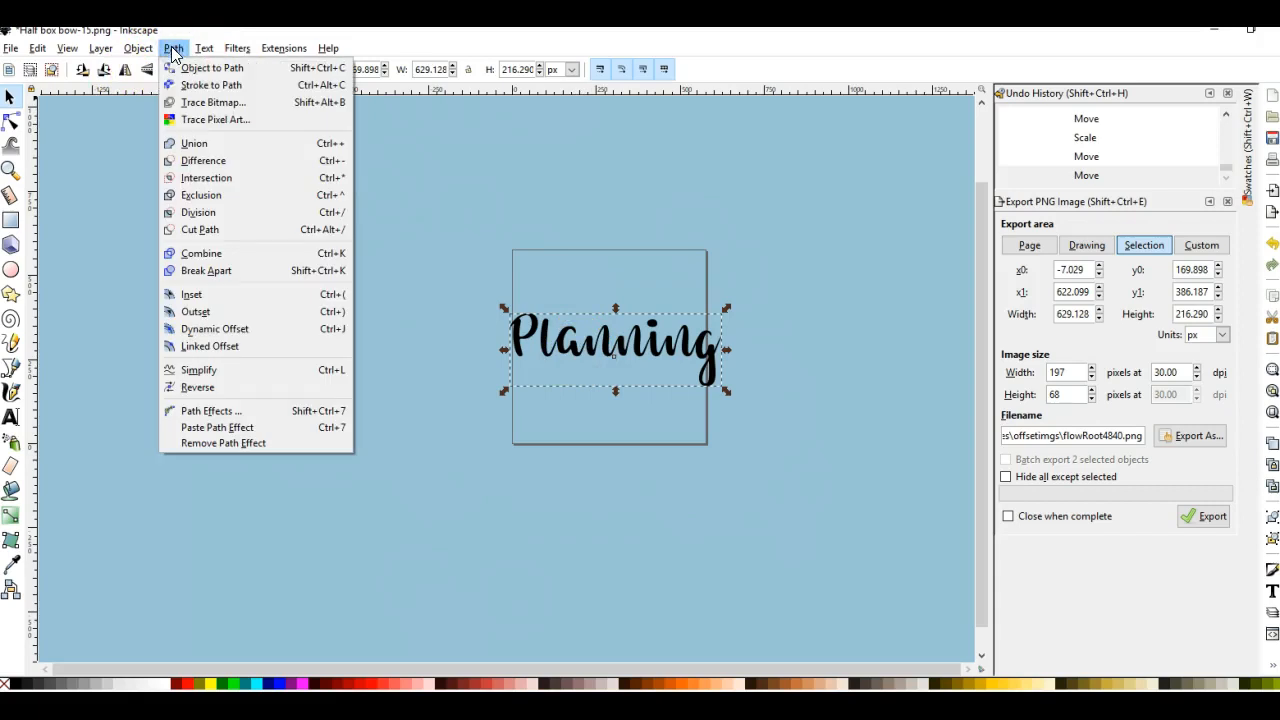
pyautogui.click(174, 68)
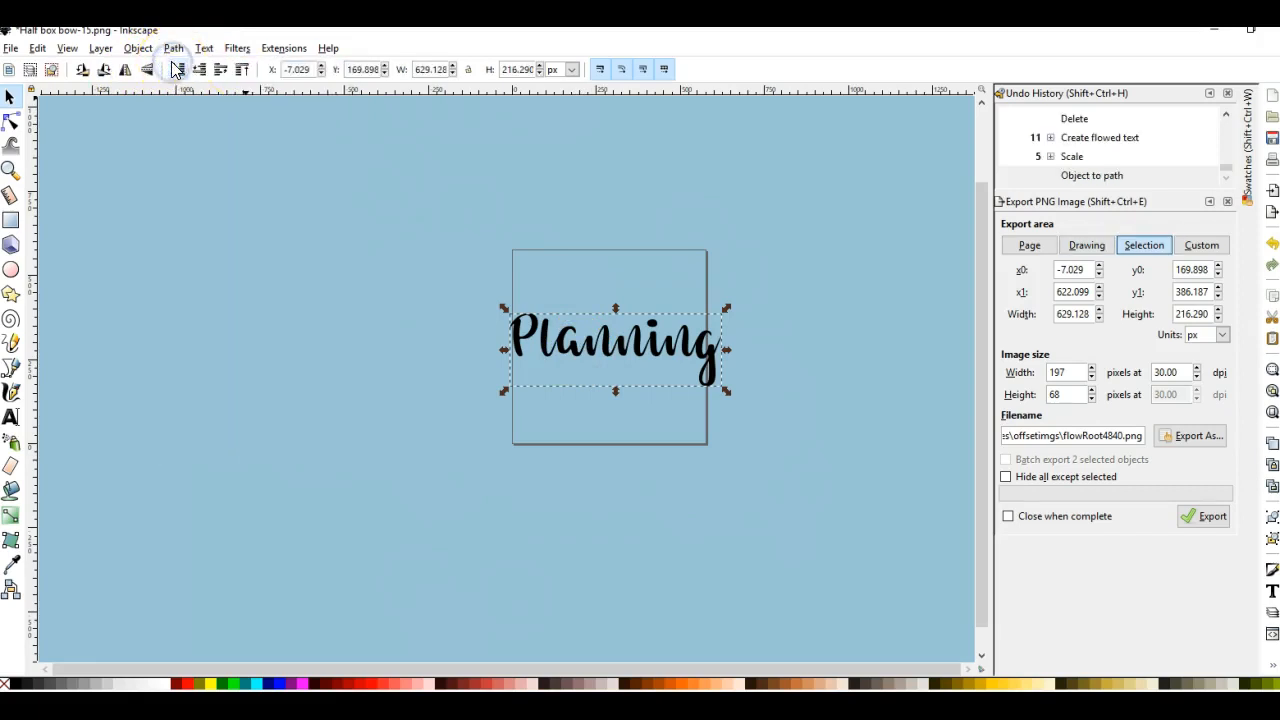
pyautogui.click(138, 48)
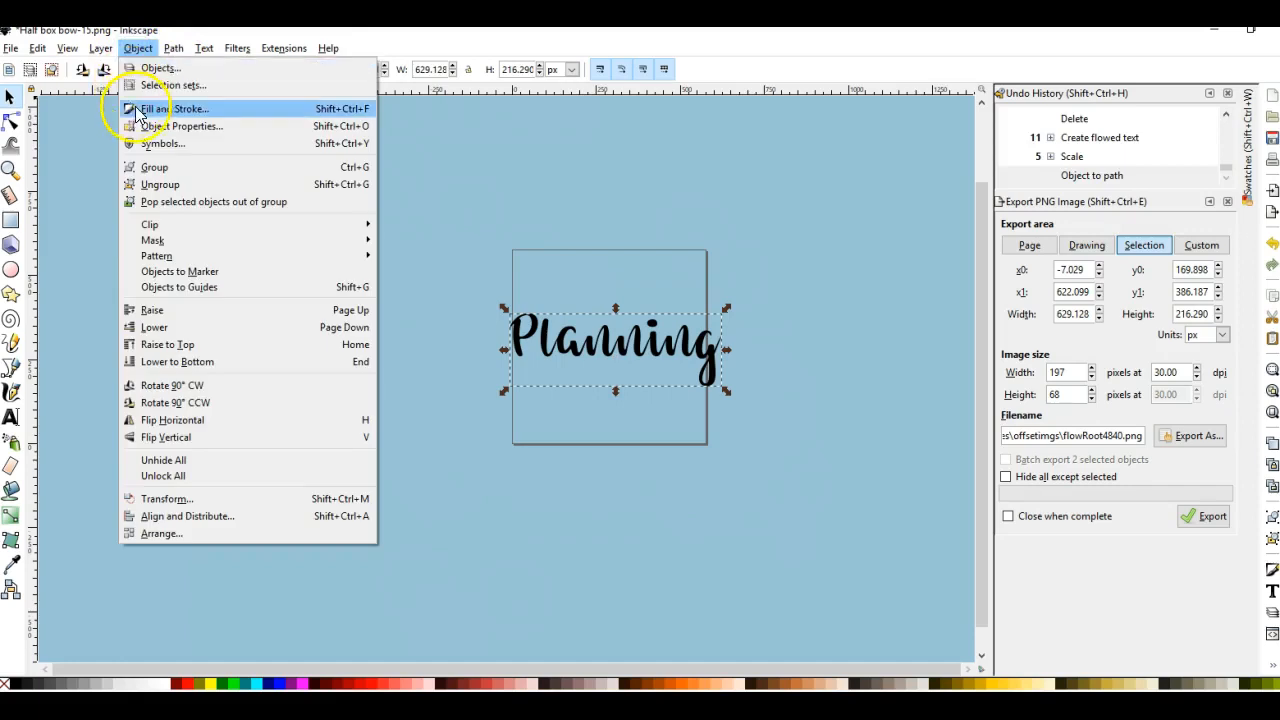
pyautogui.click(171, 186)
# Merge all the selected Planning letters into a single path with Union.
pyautogui.click(174, 48)
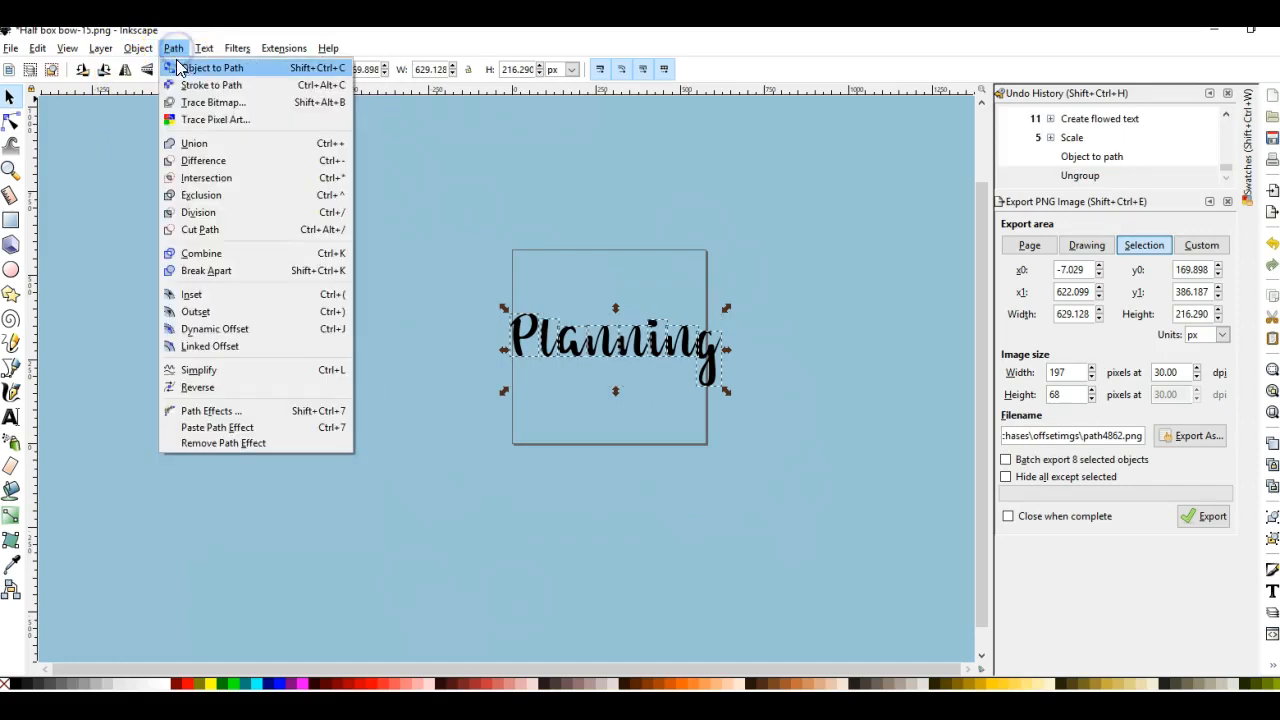
pyautogui.click(181, 70)
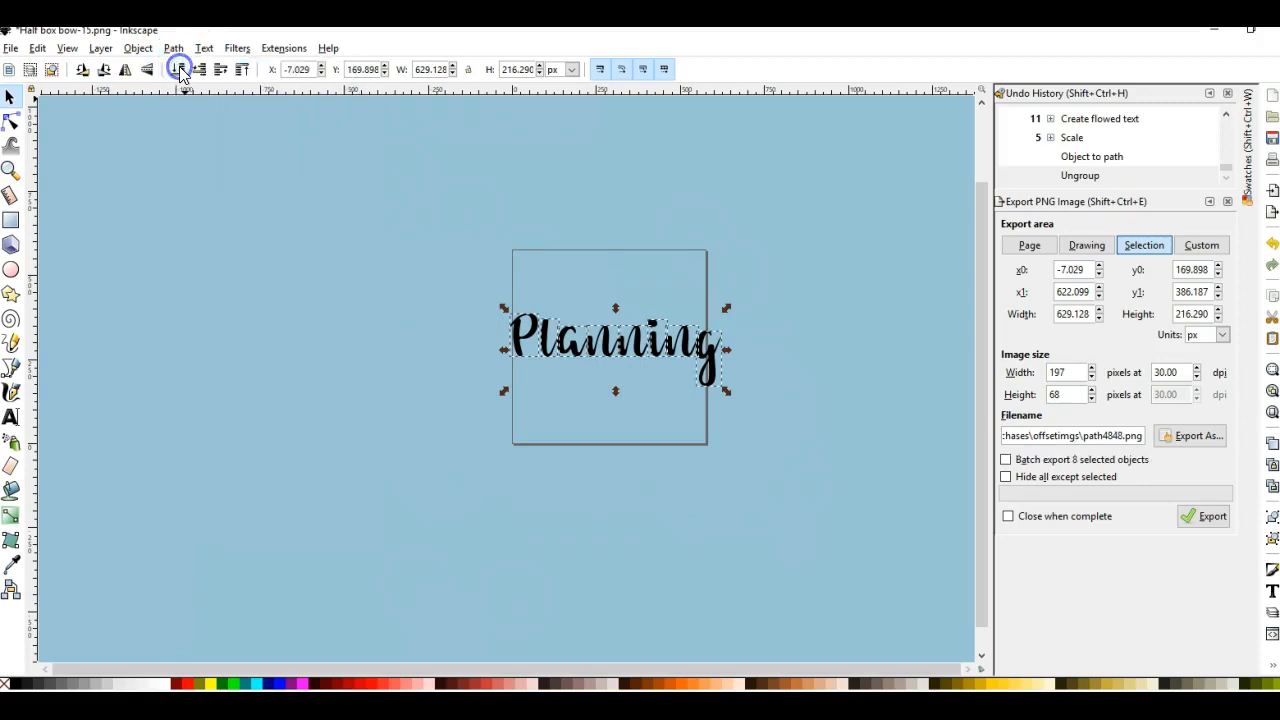
pyautogui.click(176, 50)
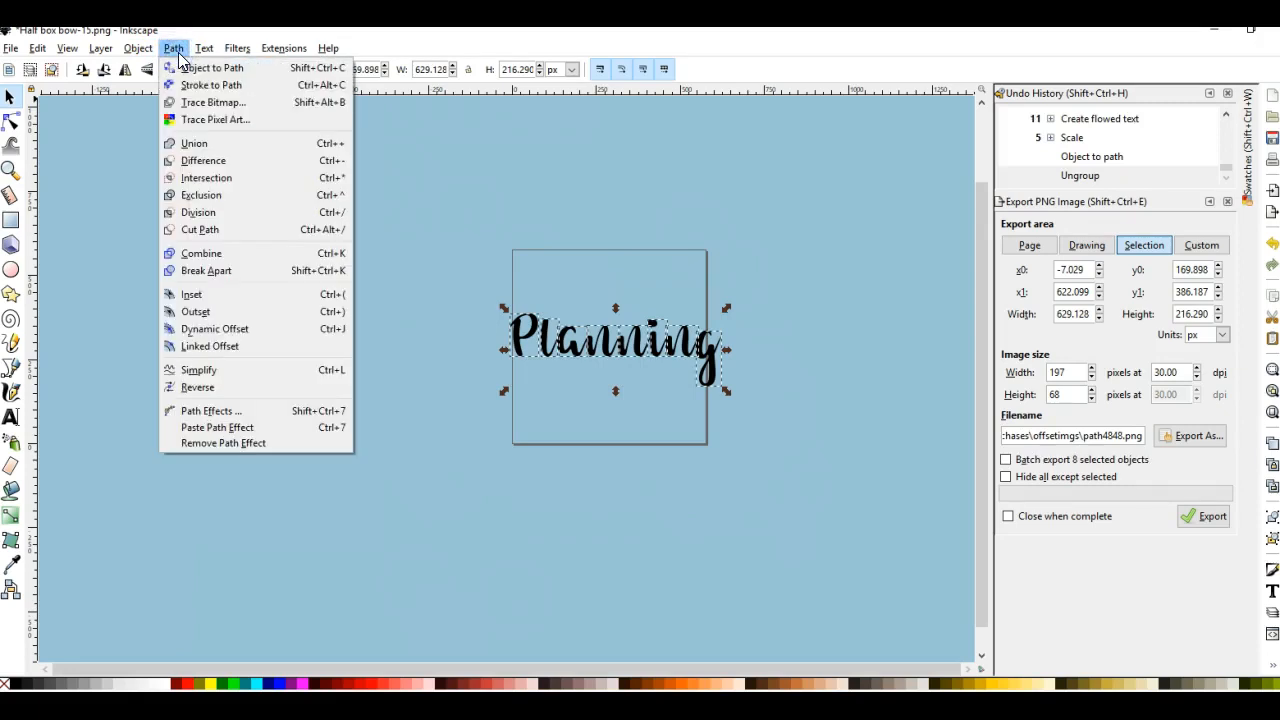
pyautogui.click(202, 146)
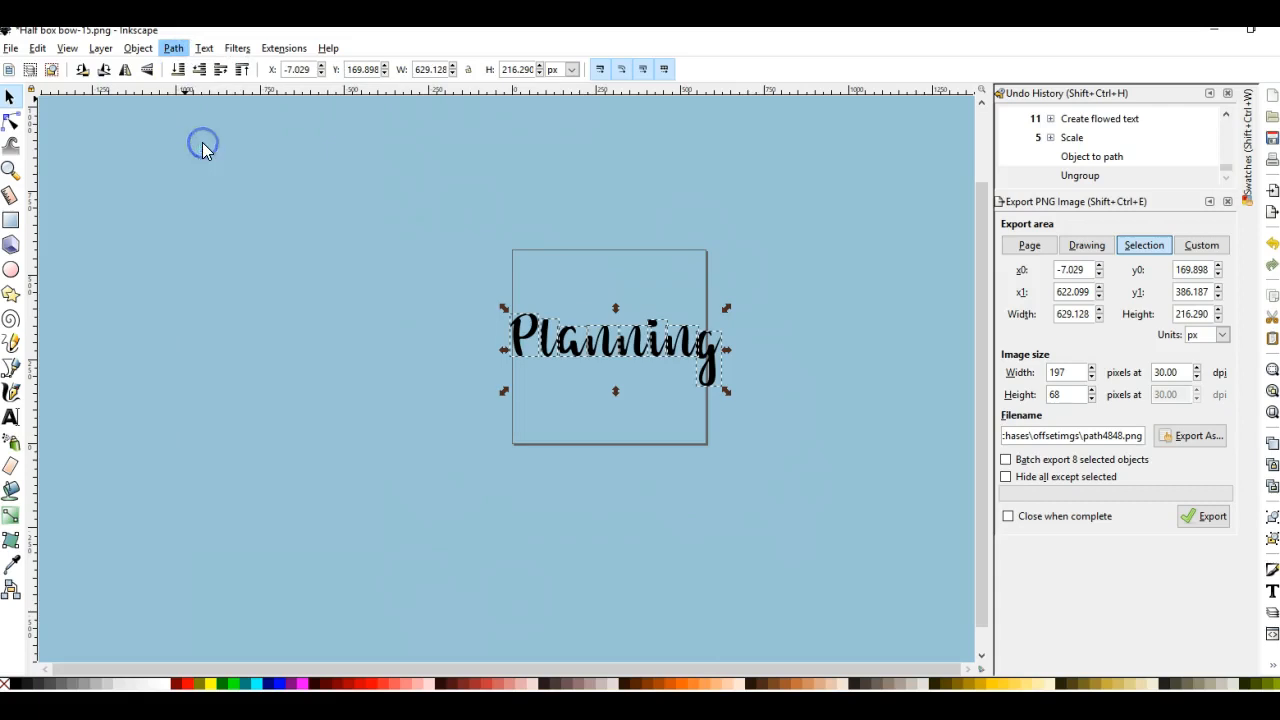
# Create a linked offset from the merged Planning path.
pyautogui.click(173, 50)
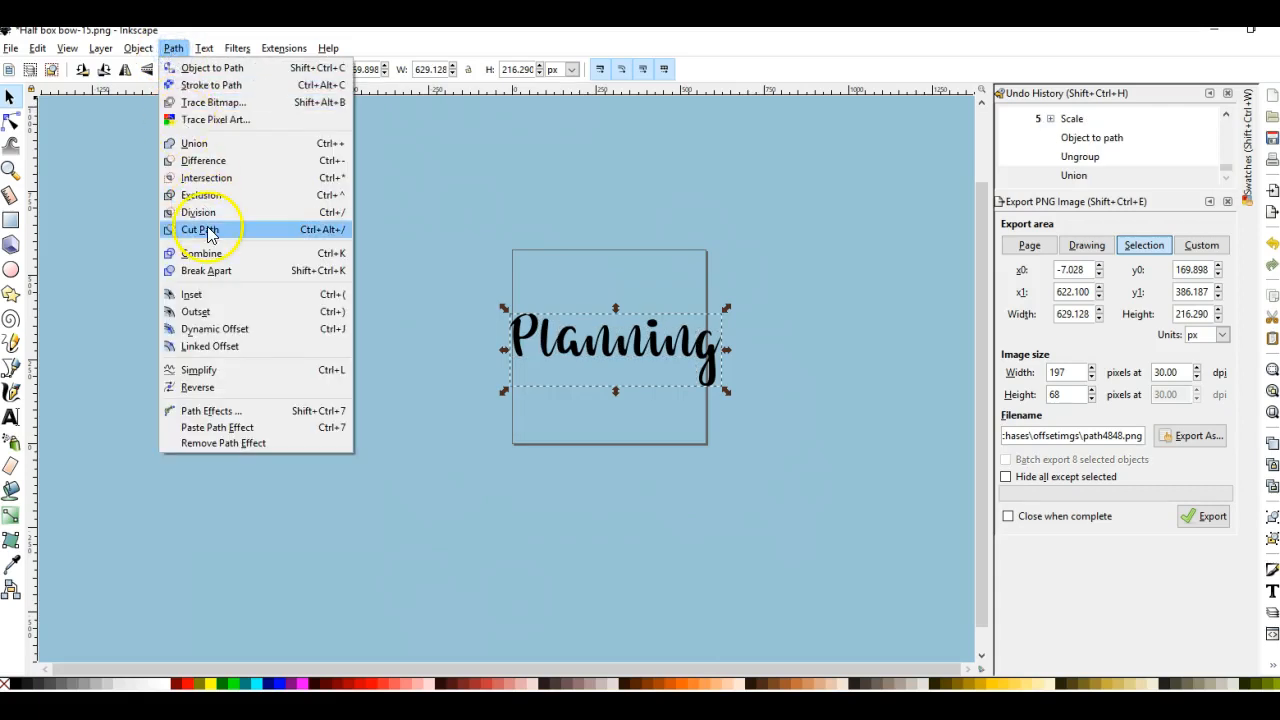
pyautogui.click(204, 347)
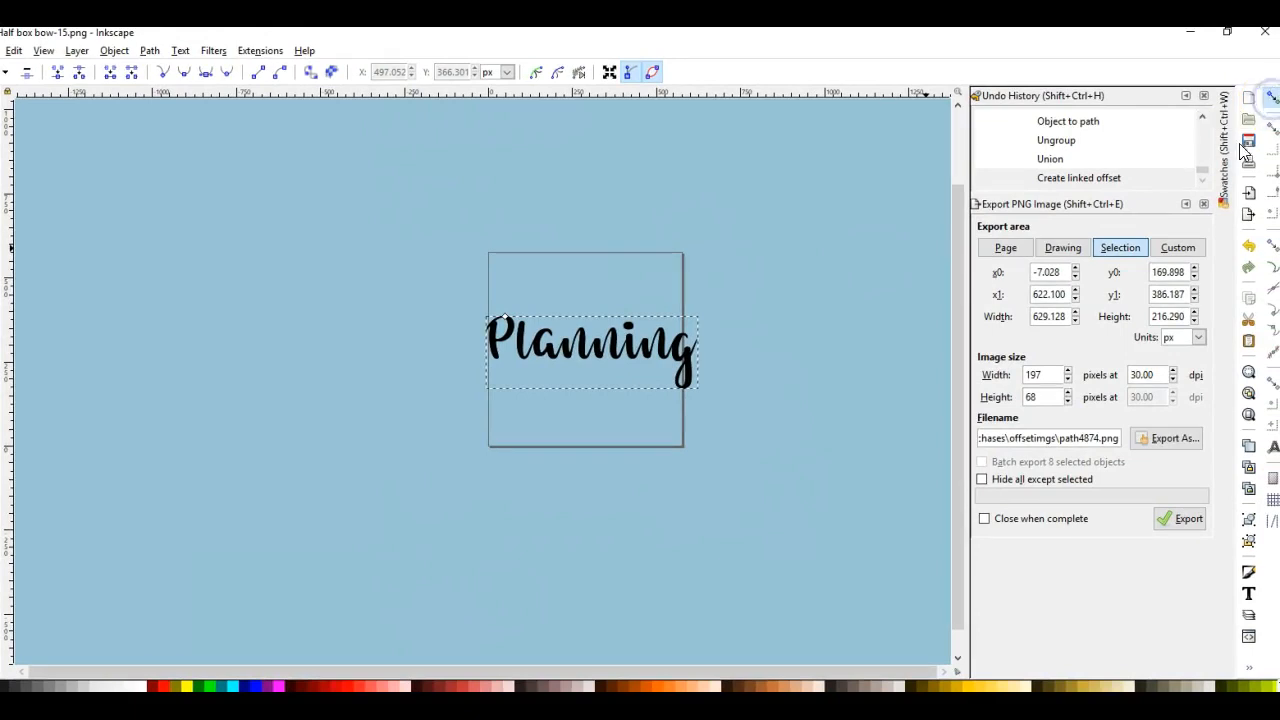
pyautogui.click(1270, 103)
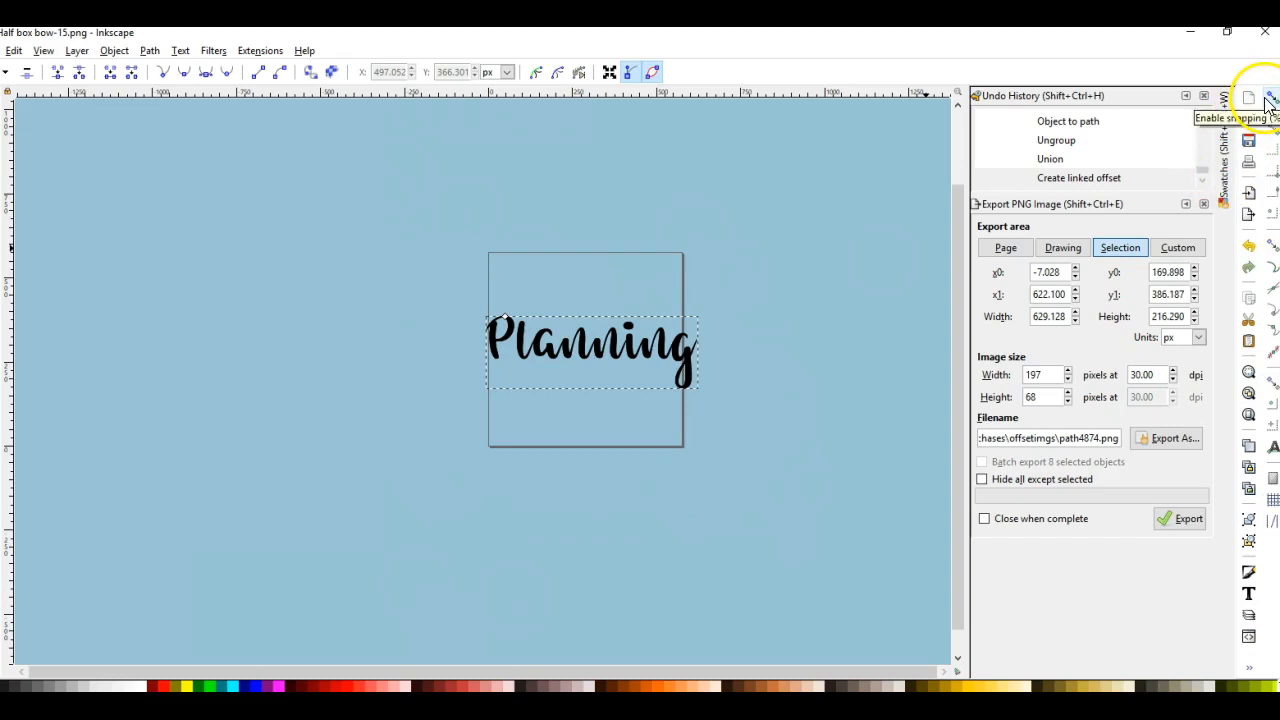
pyautogui.click(583, 341)
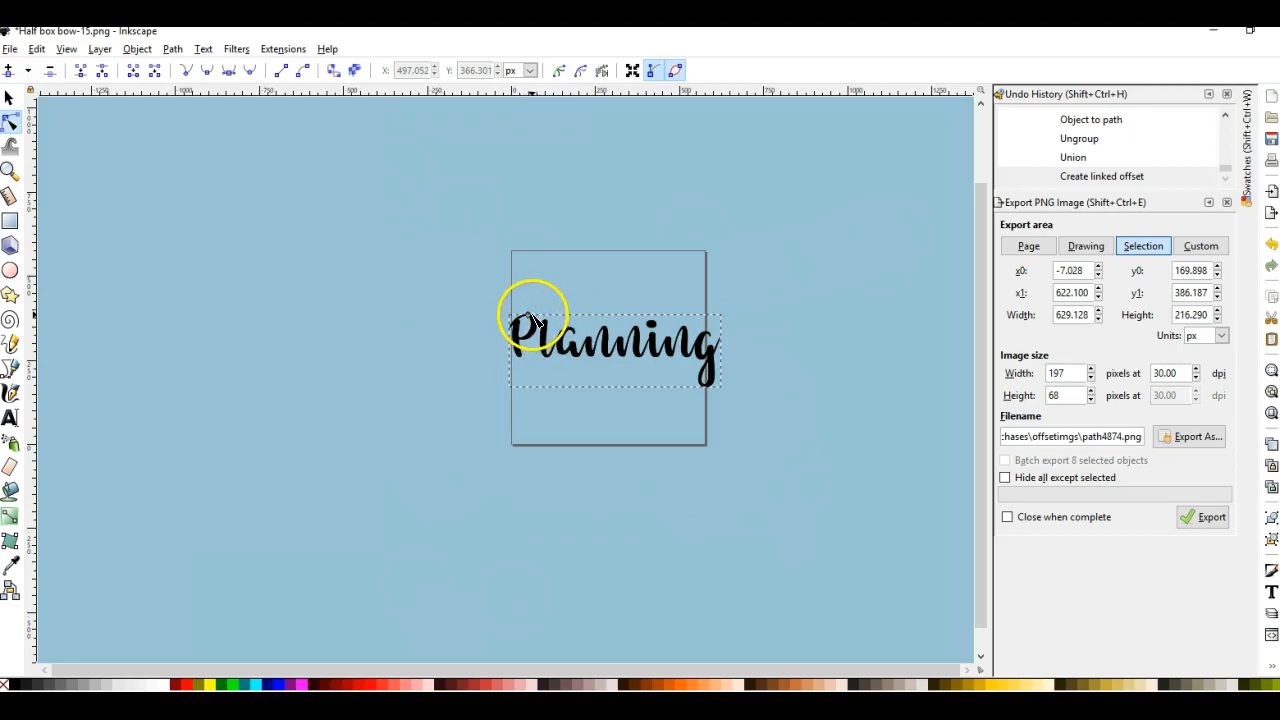
# Expand the linked offset around Planning to about 664 px wide and 251 px high, and fill it with white.
pyautogui.click(530, 316)
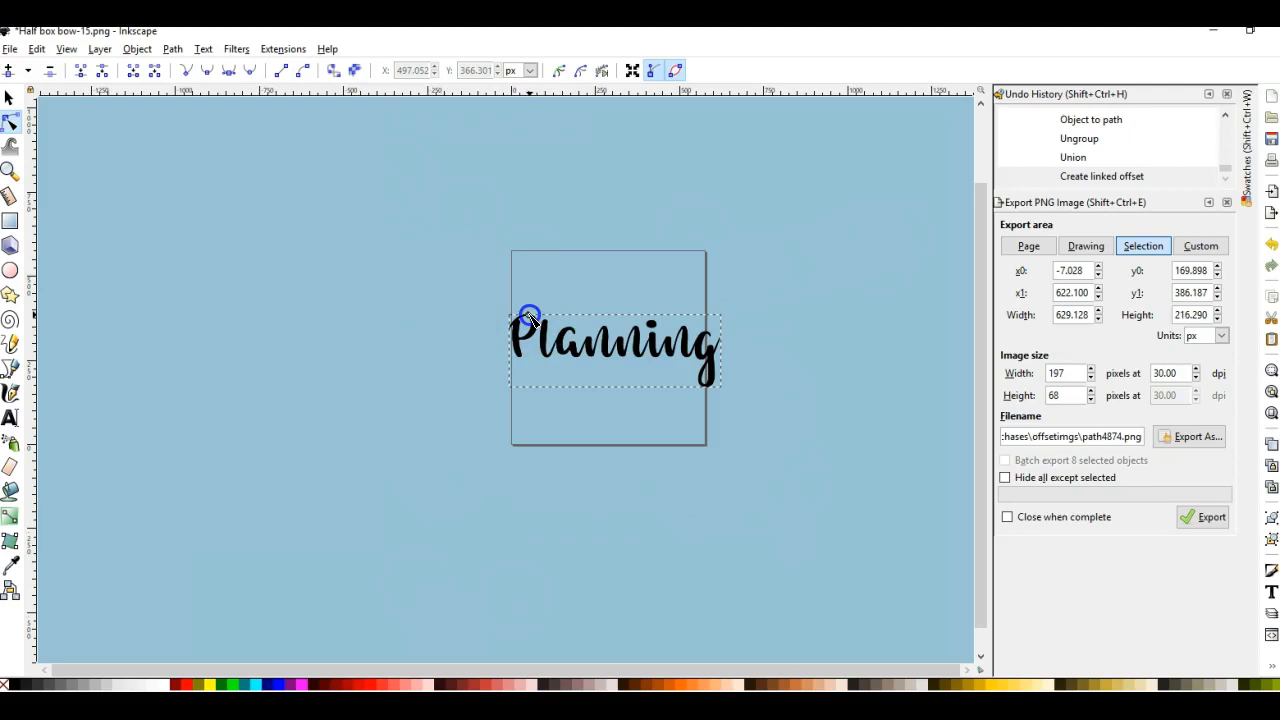
pyautogui.moveTo(530, 316); pyautogui.dragTo(529, 312)
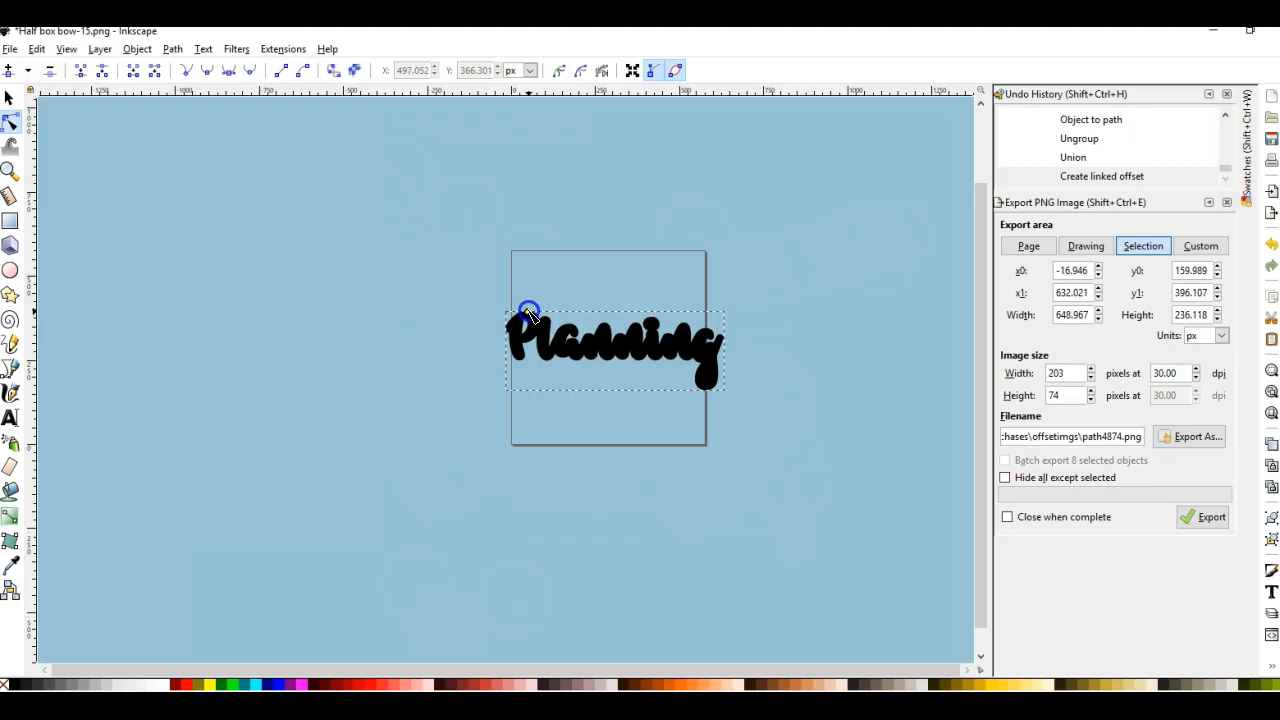
pyautogui.moveTo(529, 312); pyautogui.dragTo(530, 312)
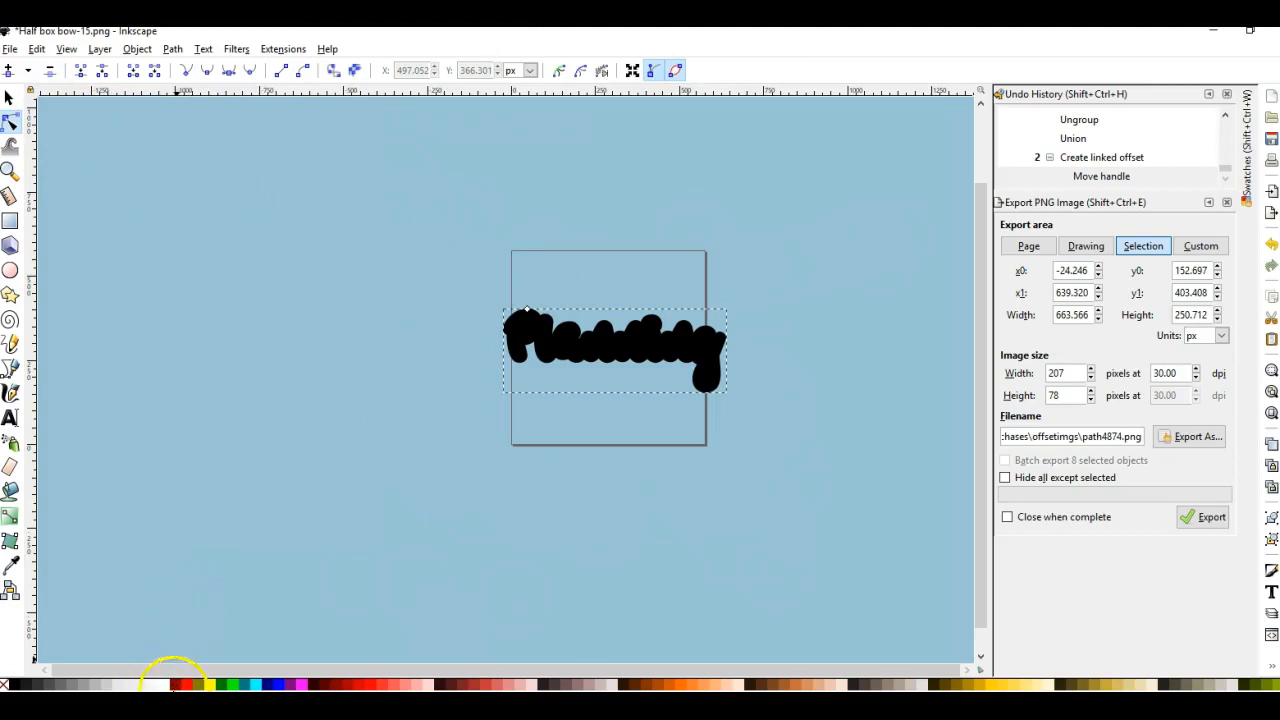
pyautogui.click(166, 685)
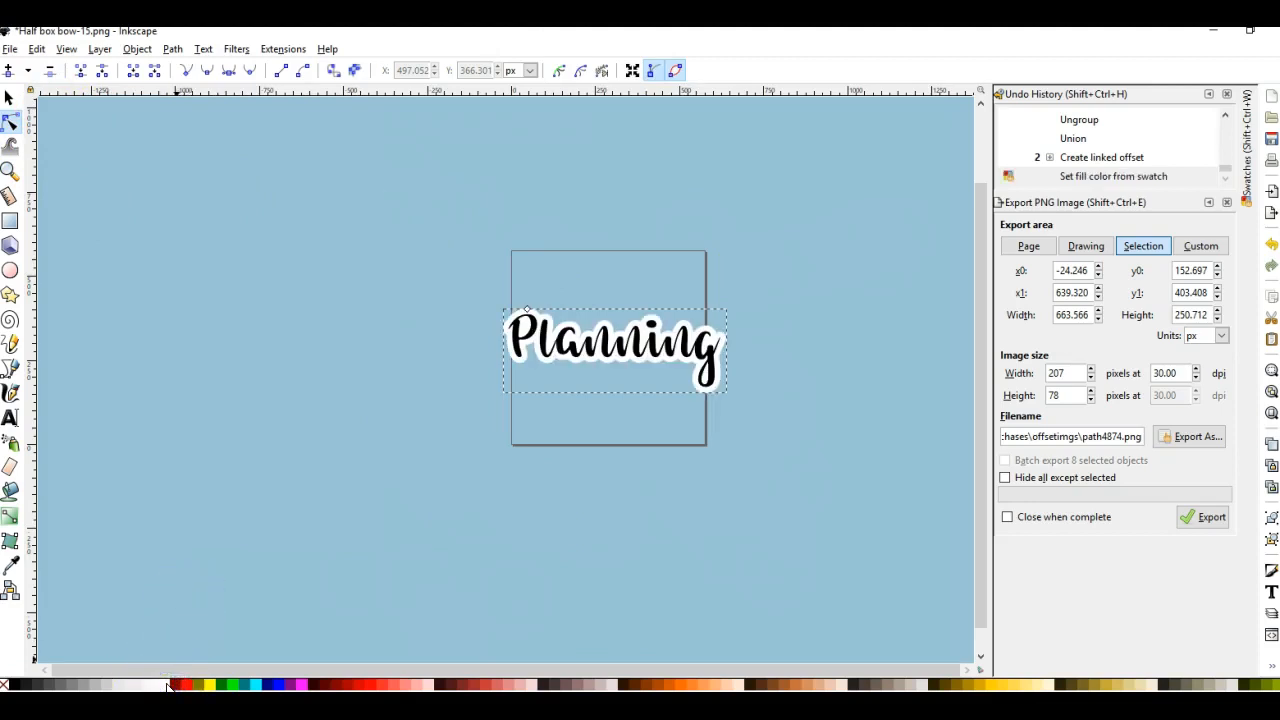
pyautogui.click(9, 97)
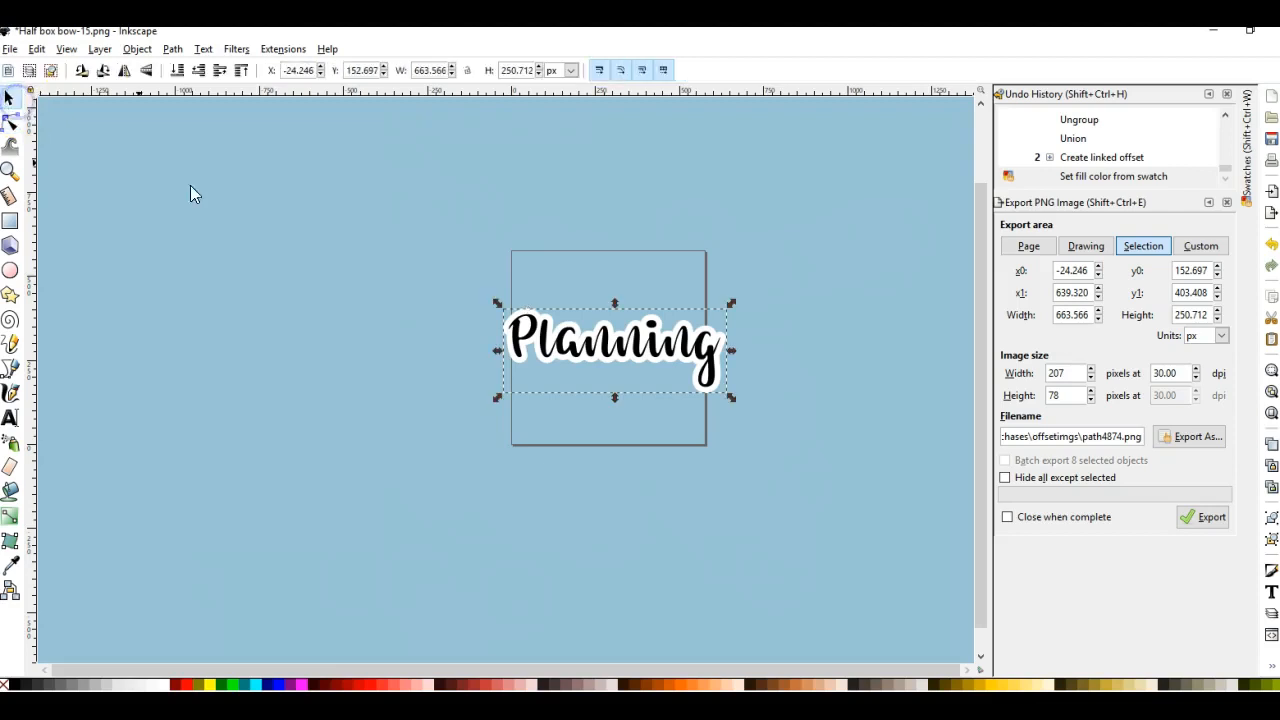
# Move the black Planning lettering off the white offset to the area above it, overlapping the page's upper edge.
pyautogui.click(606, 379)
pyautogui.moveTo(604, 378); pyautogui.dragTo(598, 386)
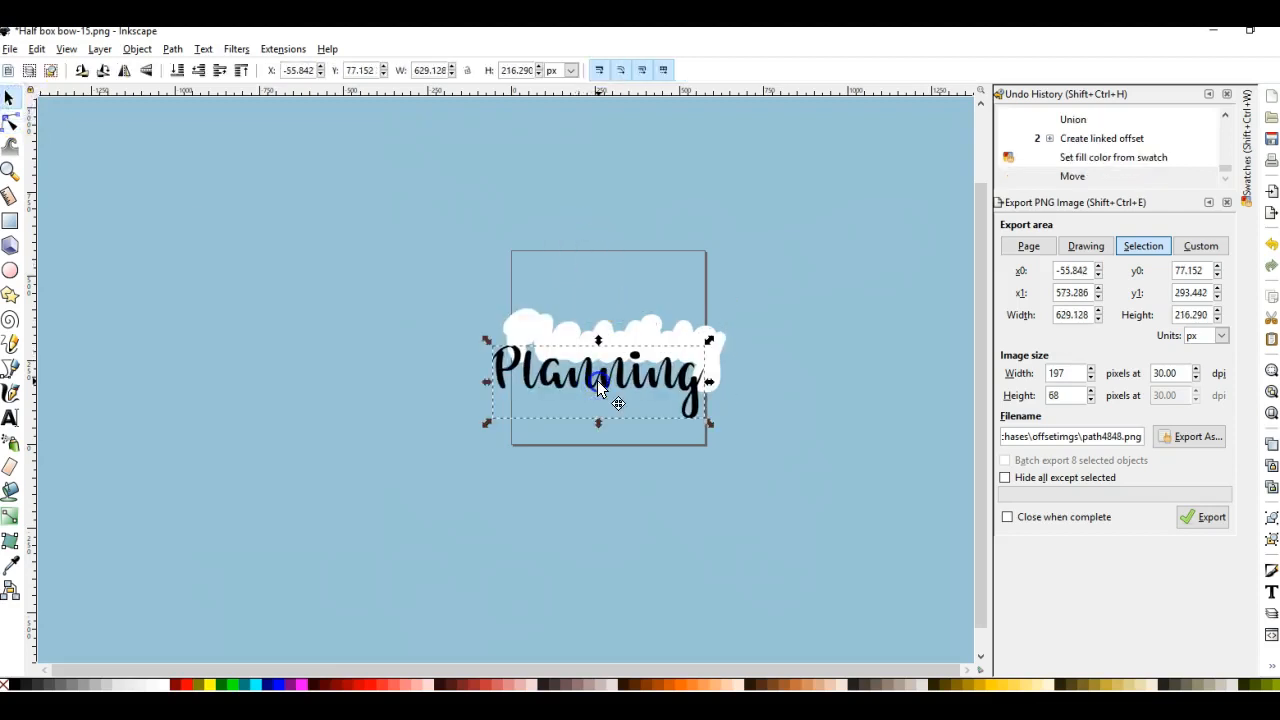
pyautogui.moveTo(494, 228); pyautogui.dragTo(495, 226)
# Convert the white linked offset shape from an object to a path.
pyautogui.click(583, 347)
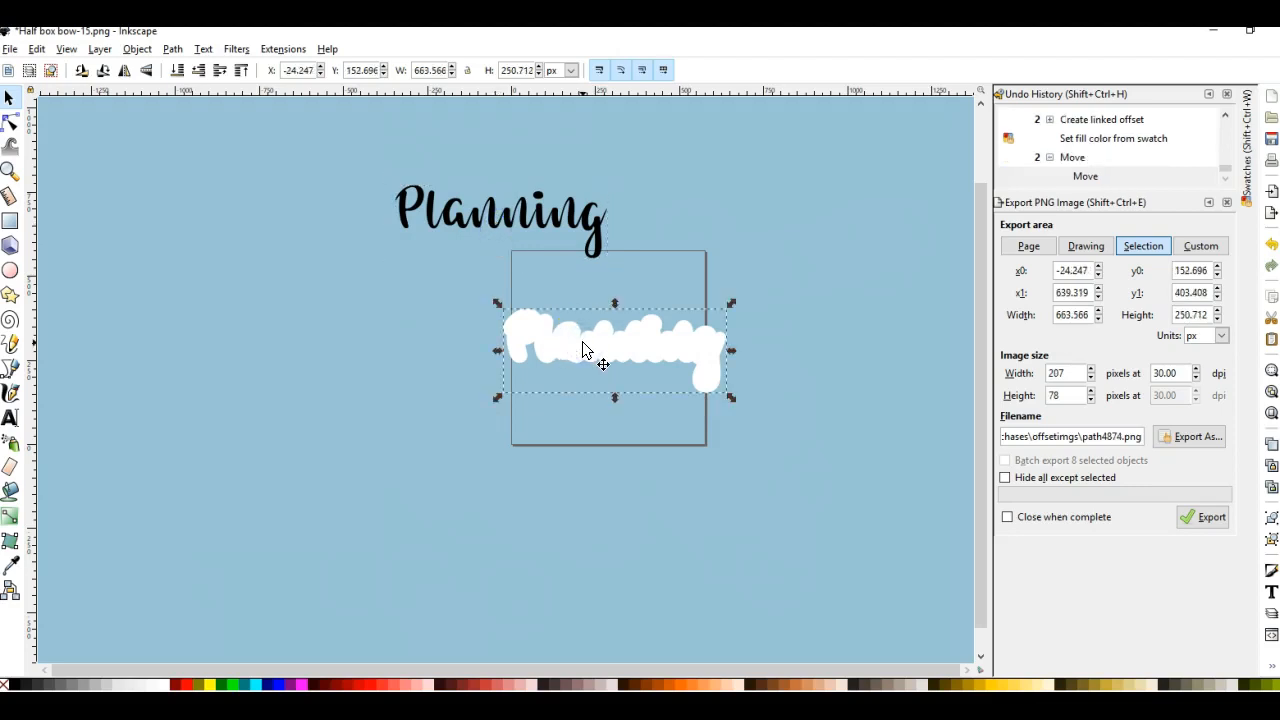
pyautogui.click(569, 354)
pyautogui.press('n')
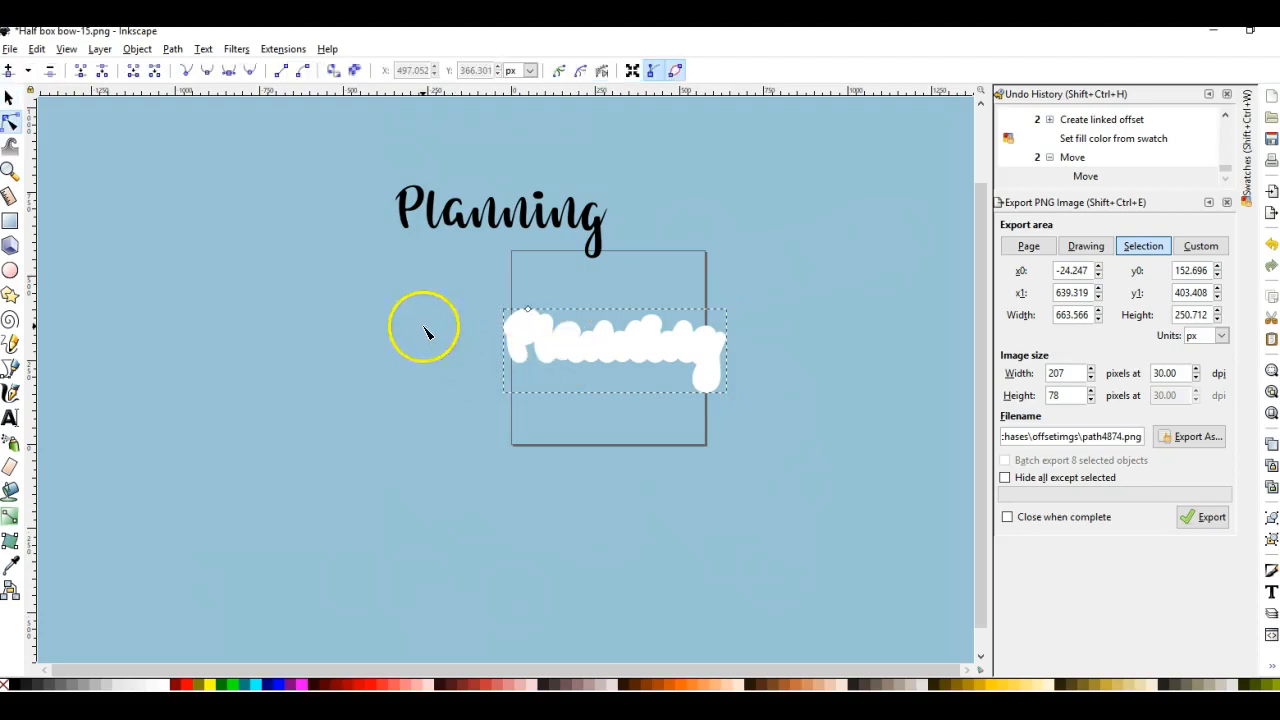
pyautogui.click(7, 100)
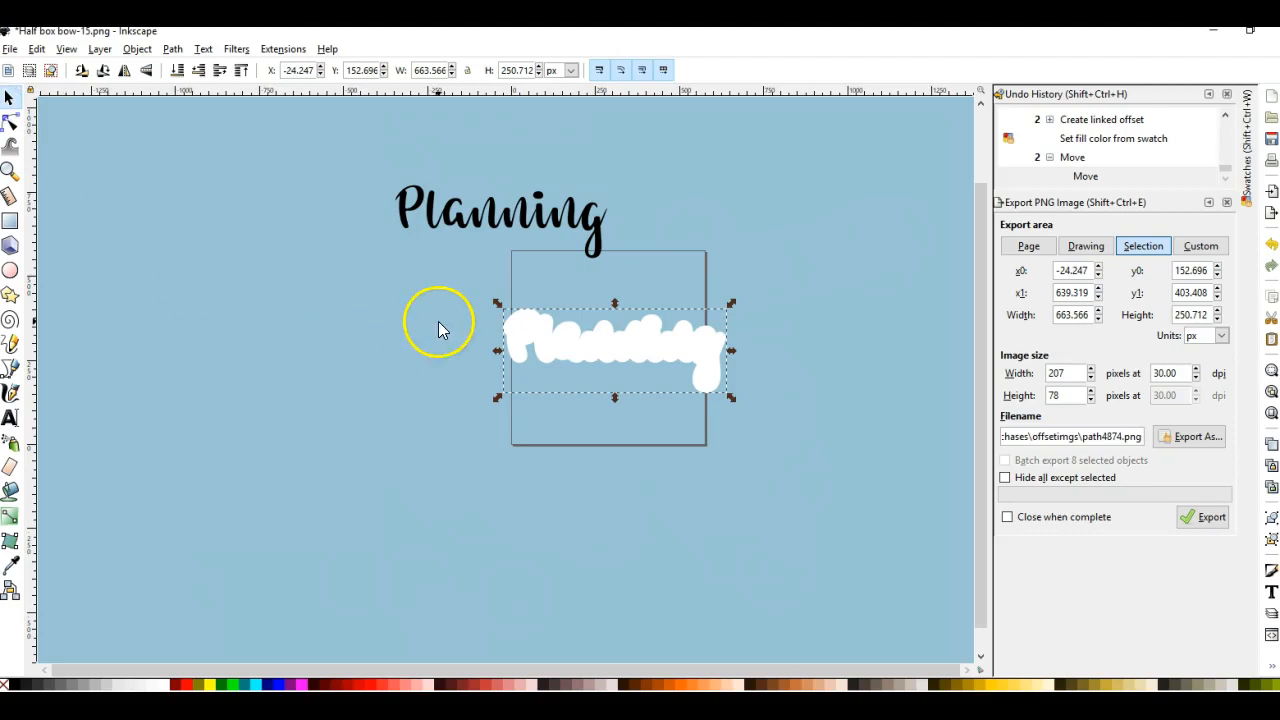
pyautogui.click(172, 49)
pyautogui.click(185, 69)
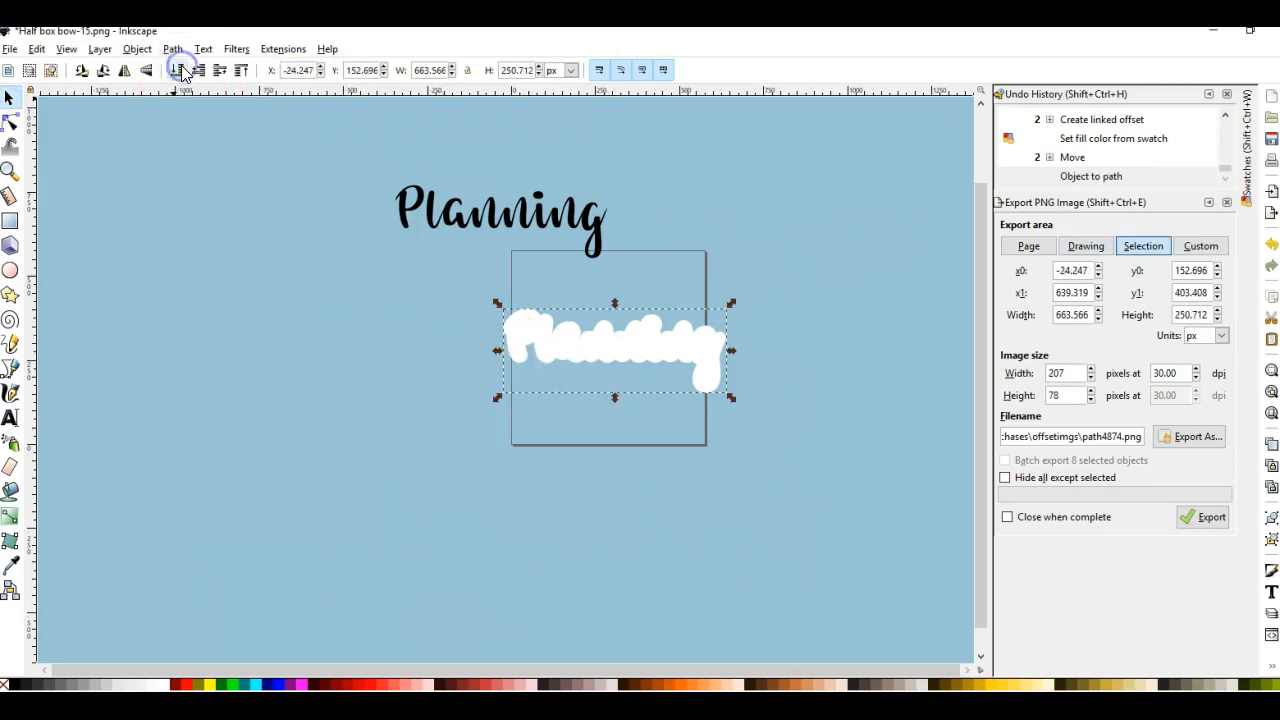
# Show the white shape's nodes for editing and delete the stray node inside the letter a.
pyautogui.click(549, 352)
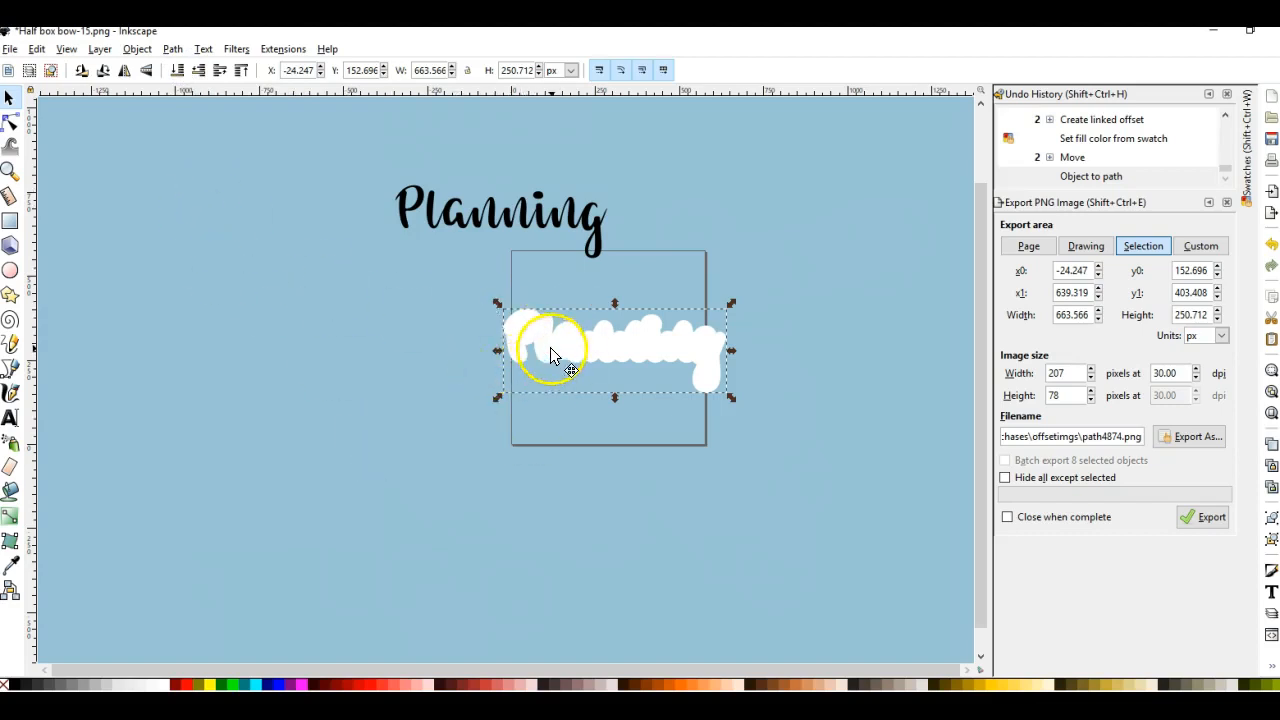
pyautogui.doubleClick(555, 346)
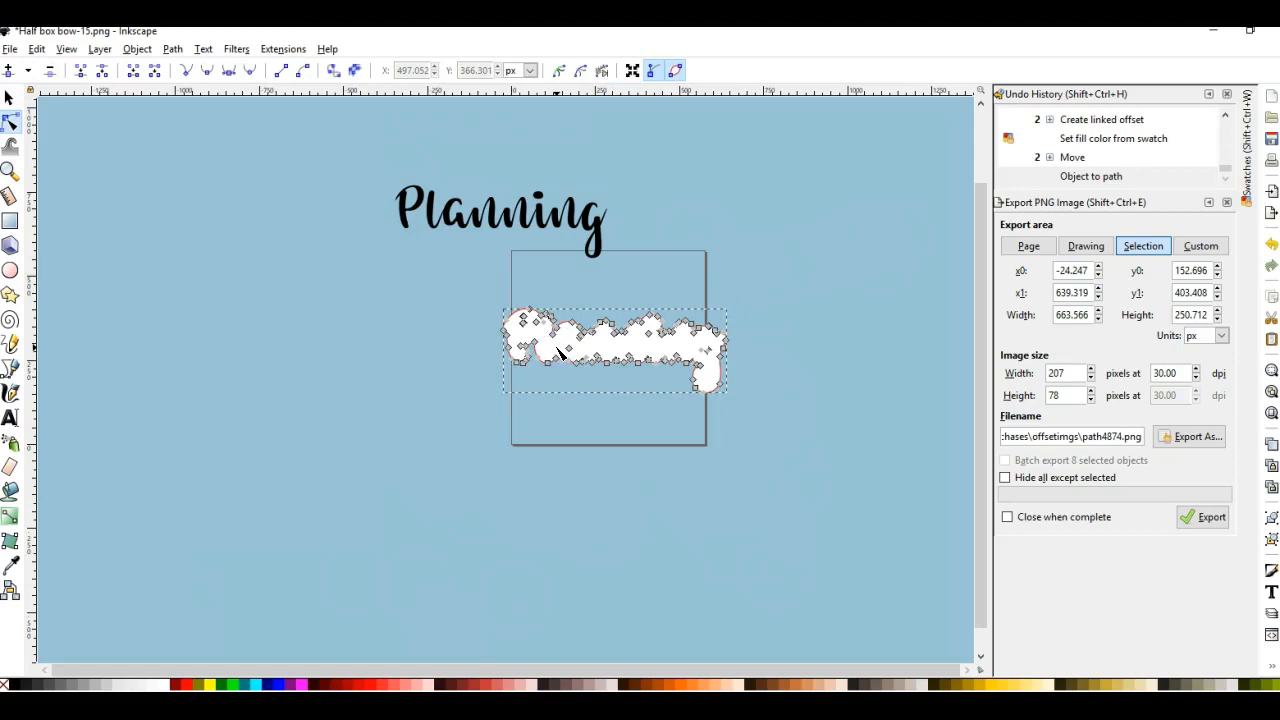
pyautogui.click(567, 350)
pyautogui.click(540, 357)
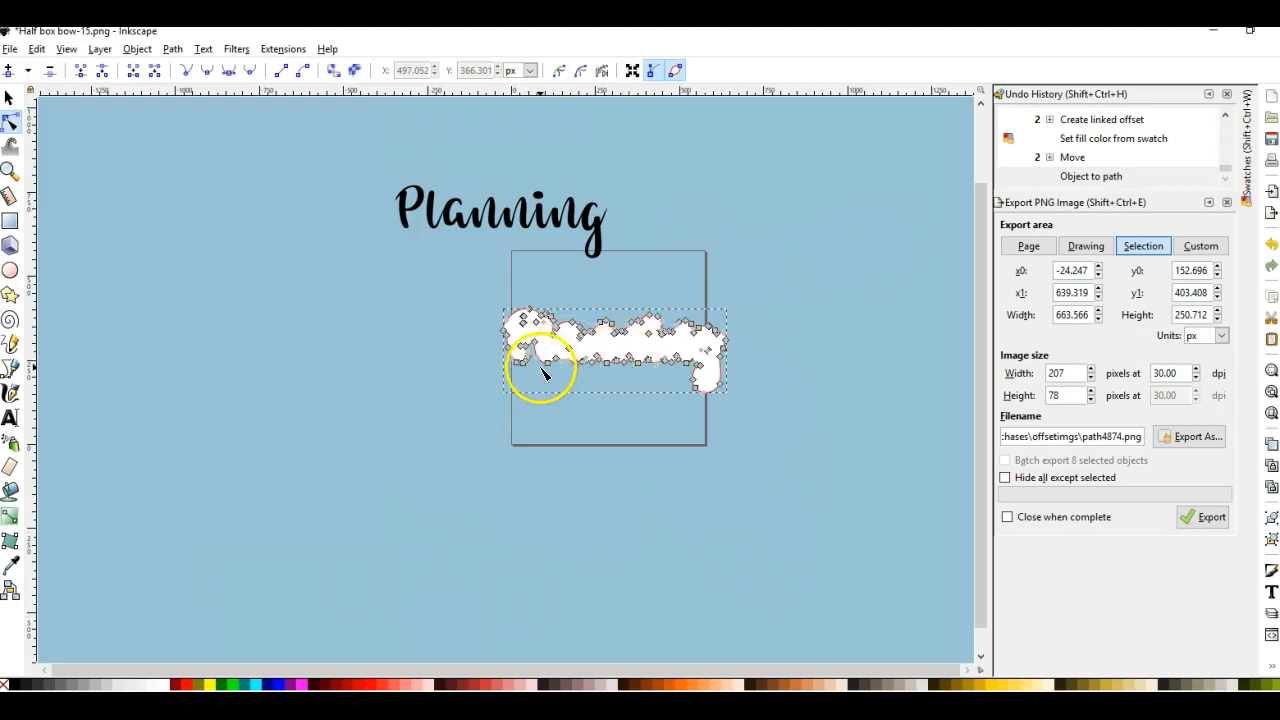
pyautogui.click(567, 351)
pyautogui.click(572, 355)
pyautogui.press('Delete')
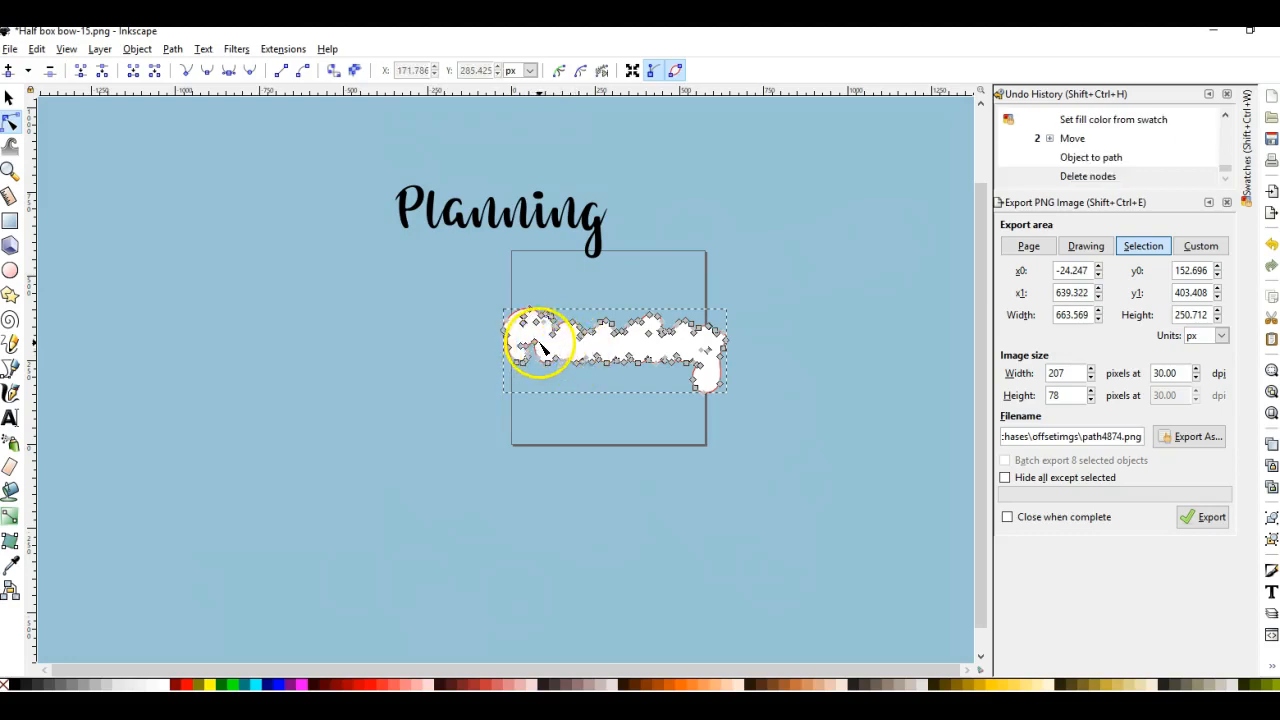
# Delete the stray inner nodes within the P of the white shape.
pyautogui.click(537, 345)
pyautogui.press('Delete')
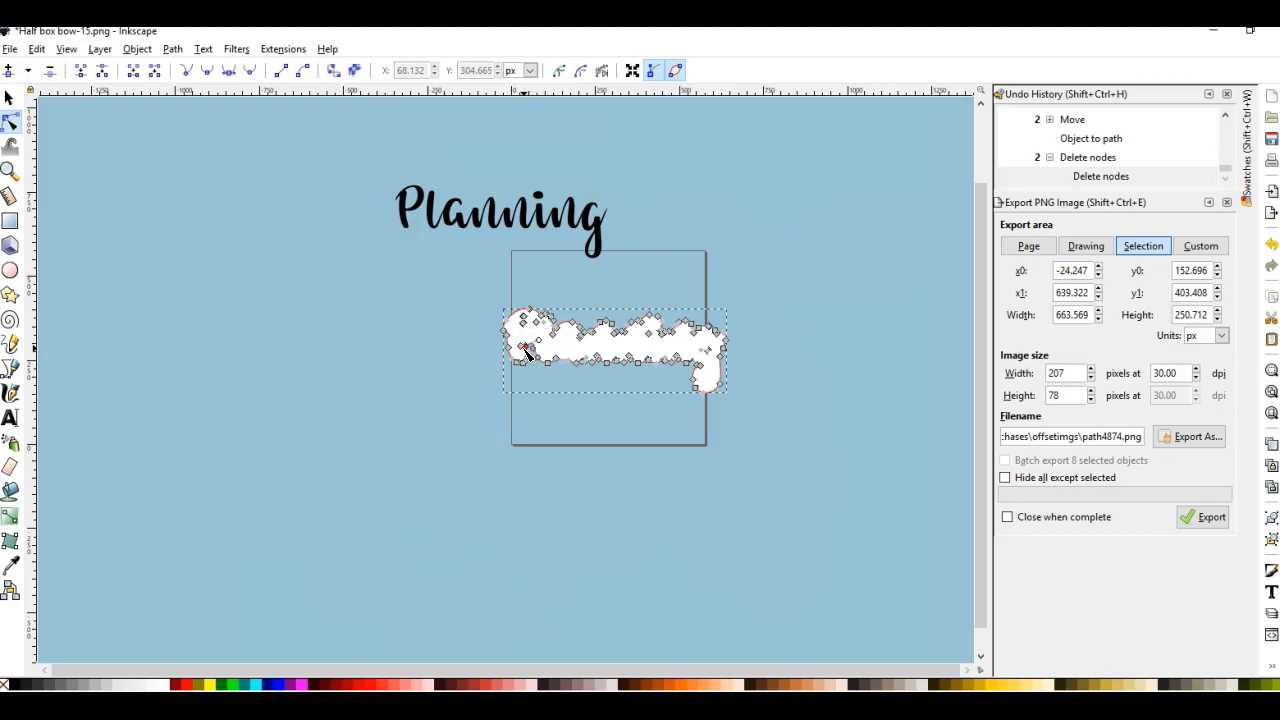
pyautogui.press('Delete')
pyautogui.click(523, 335)
pyautogui.press('Delete')
pyautogui.click(524, 318)
pyautogui.press('Delete')
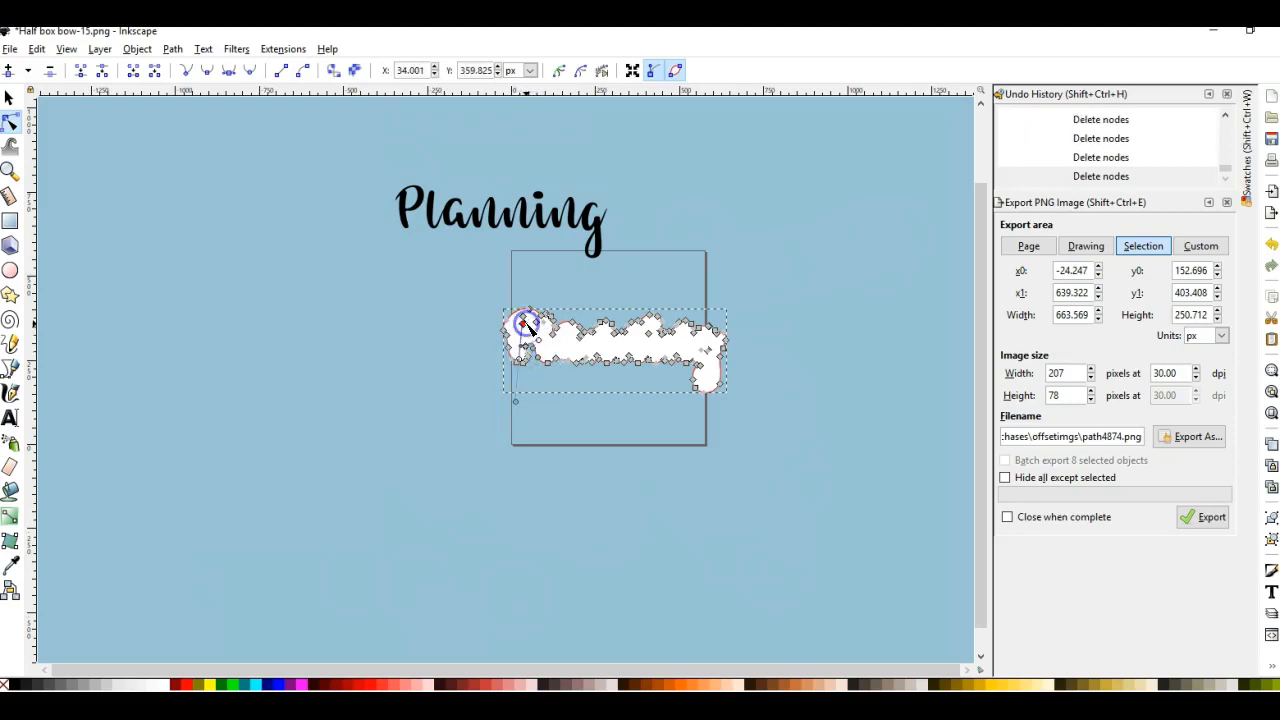
# Remove more leftover interior nodes of the white shape, from the P through the l and a to the i.
pyautogui.click(526, 317)
pyautogui.click(528, 326)
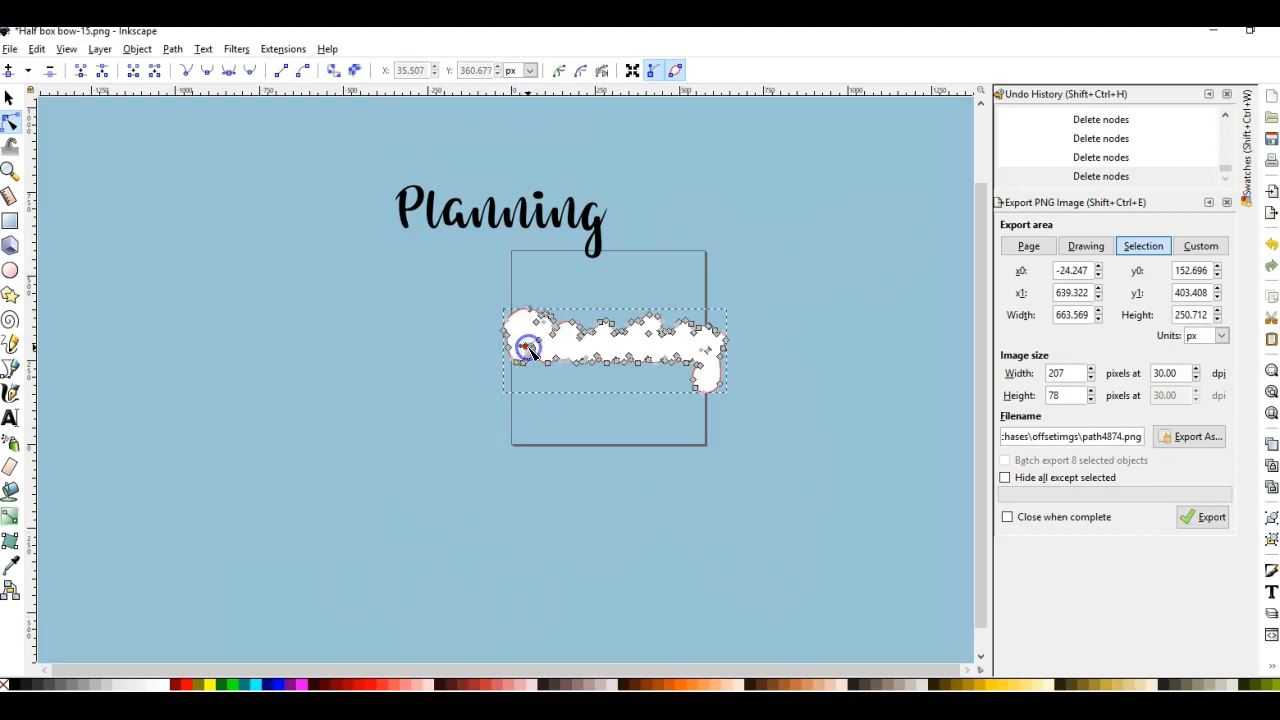
pyautogui.click(535, 350)
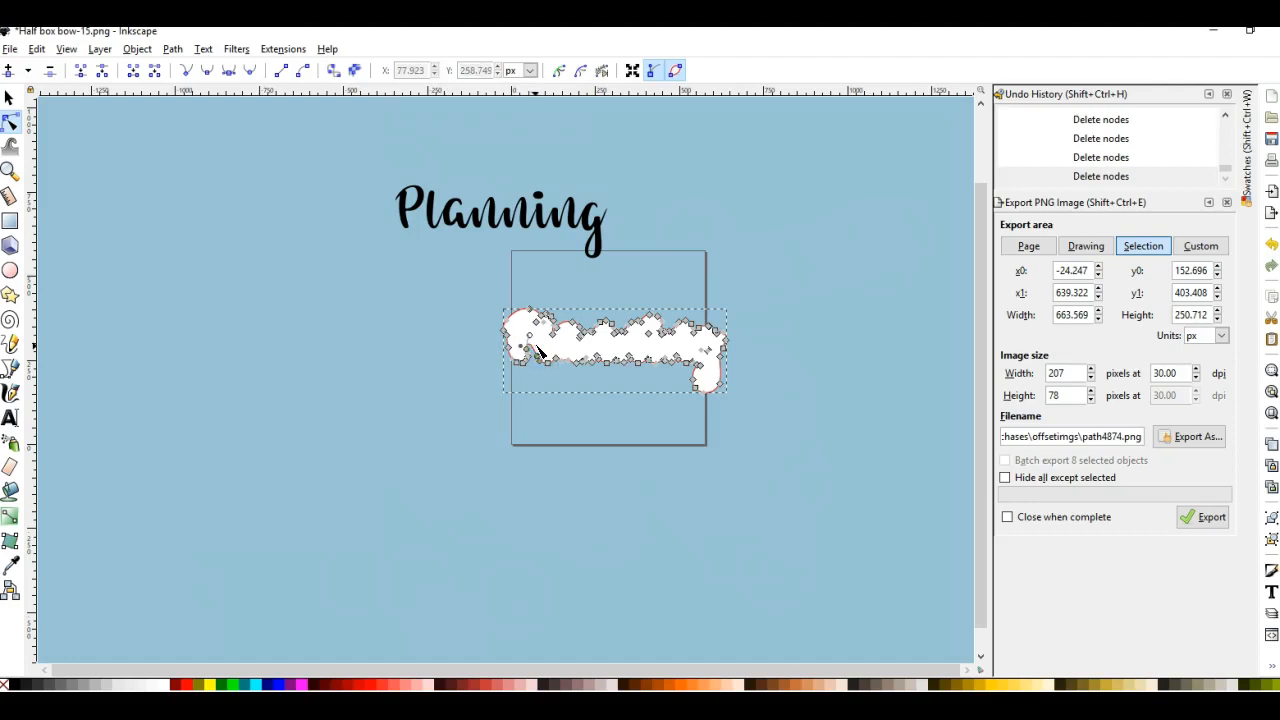
pyautogui.click(551, 334)
pyautogui.click(573, 333)
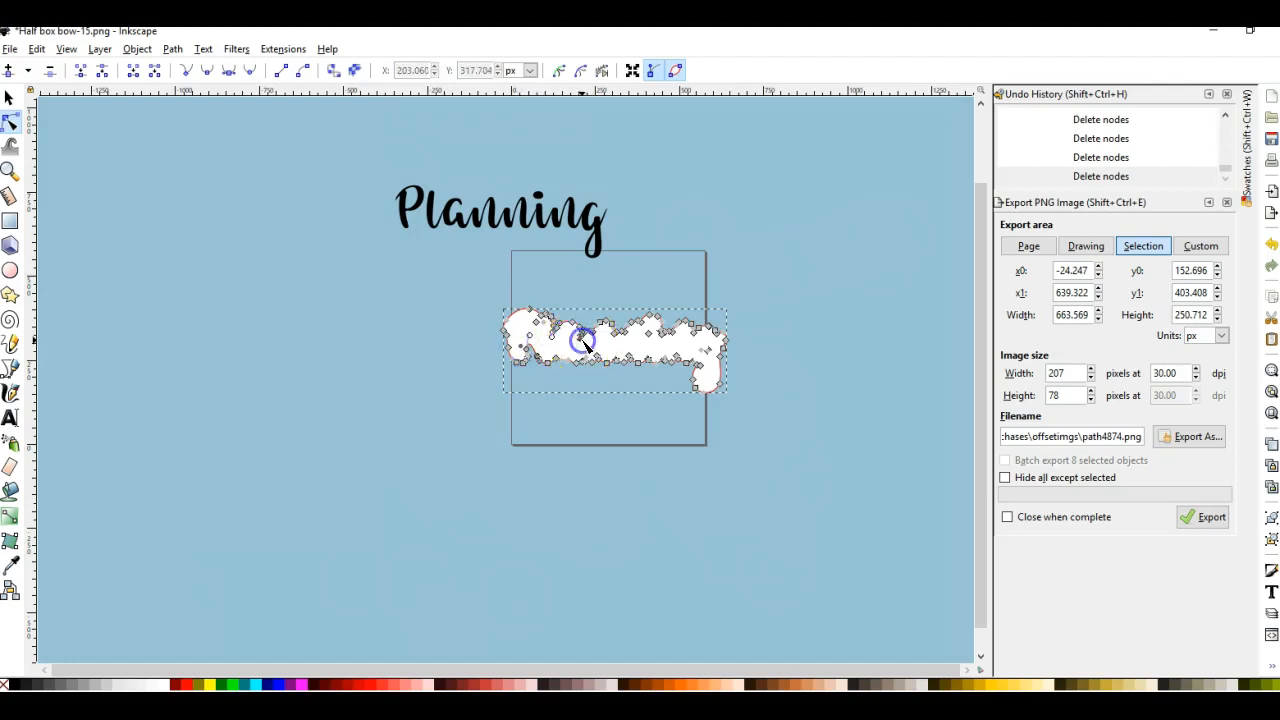
pyautogui.click(648, 340)
pyautogui.click(648, 340)
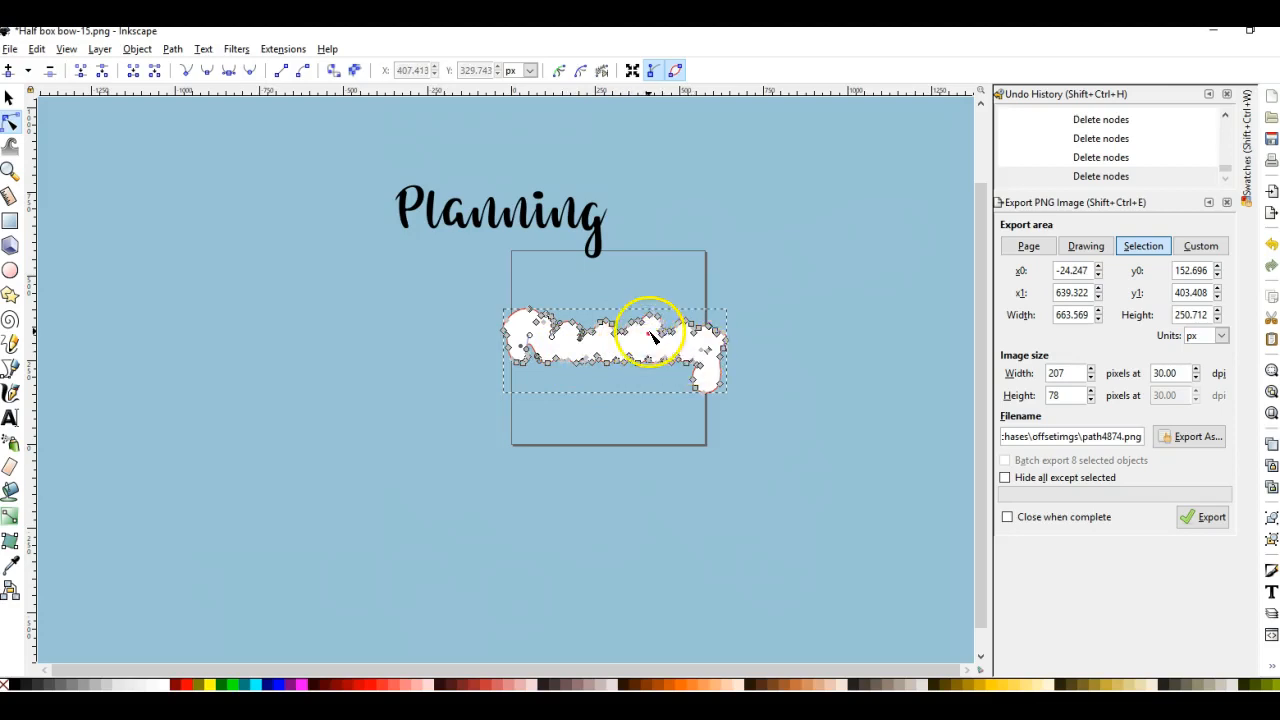
# Delete the stray nodes inside the g at the end of the white shape.
pyautogui.click(706, 354)
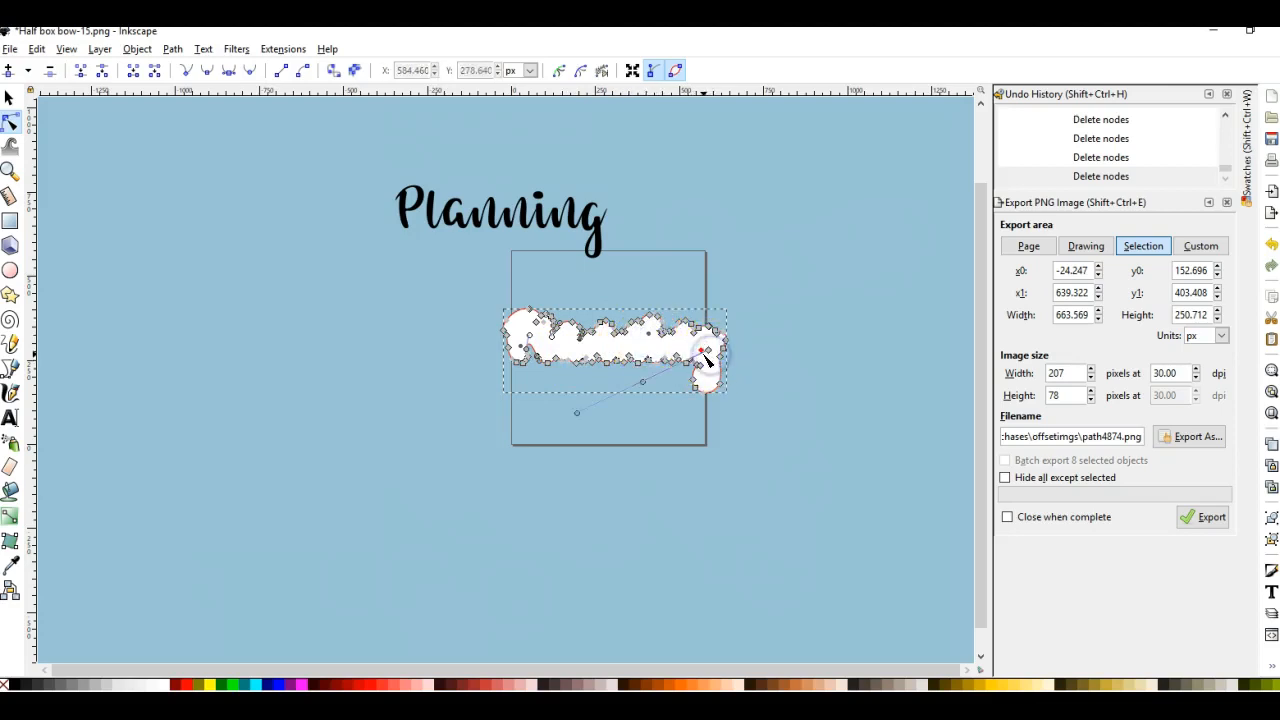
pyautogui.click(706, 355)
pyautogui.click(707, 356)
pyautogui.click(707, 357)
pyautogui.click(708, 358)
pyautogui.press('Delete')
pyautogui.click(709, 350)
pyautogui.press('Delete')
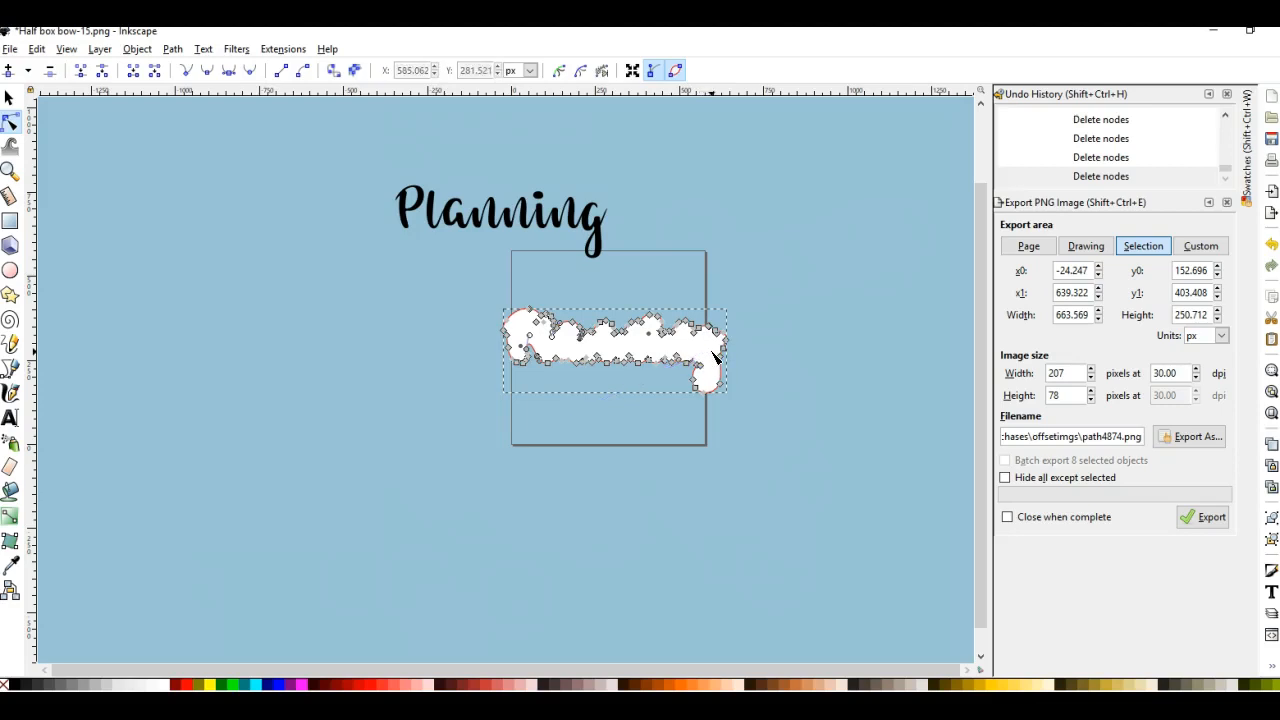
# Move and delete the nodes around the notch between the P and l to start closing that gap in the white shape.
pyautogui.click(10, 98)
pyautogui.click(223, 251)
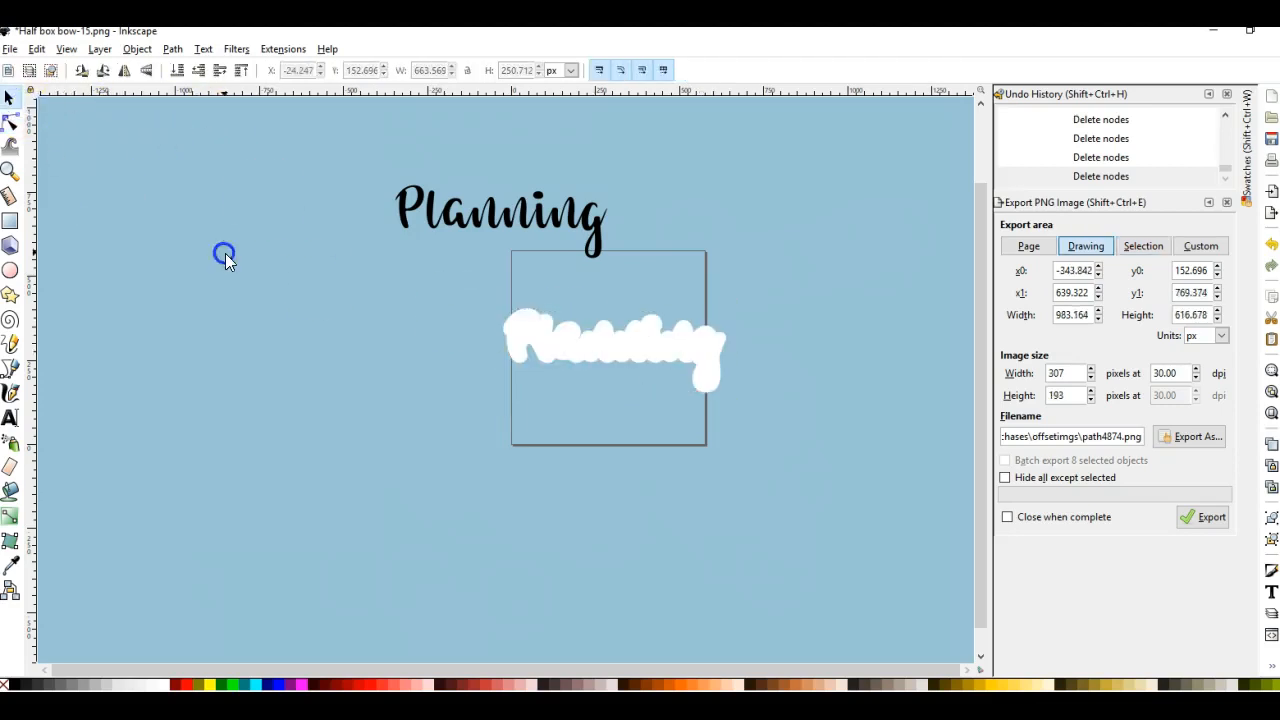
pyautogui.click(564, 335)
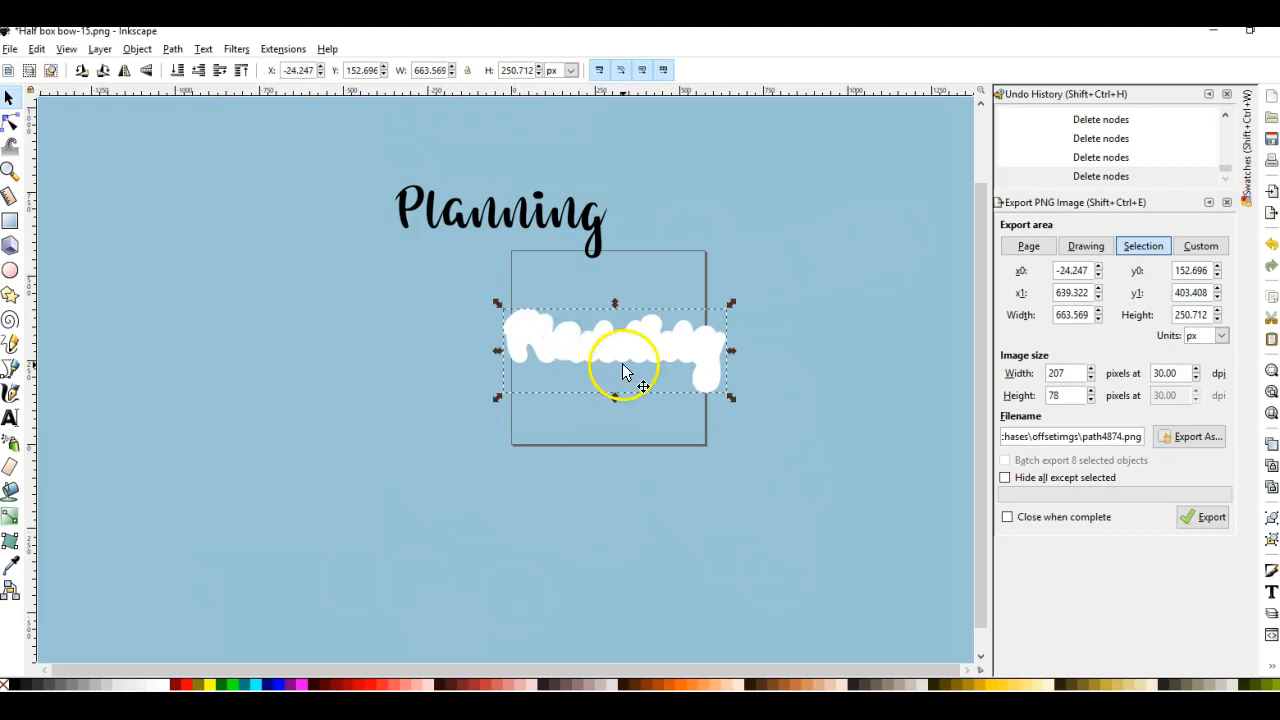
pyautogui.click(535, 344)
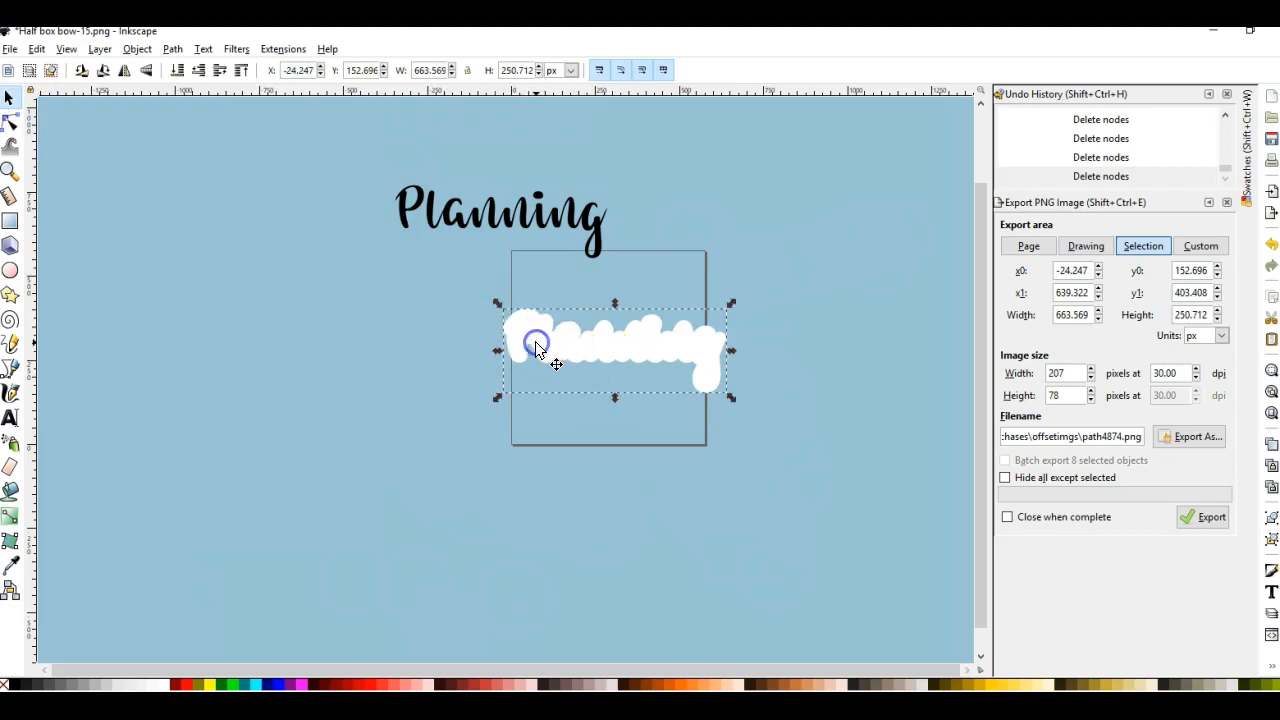
pyautogui.click(535, 344)
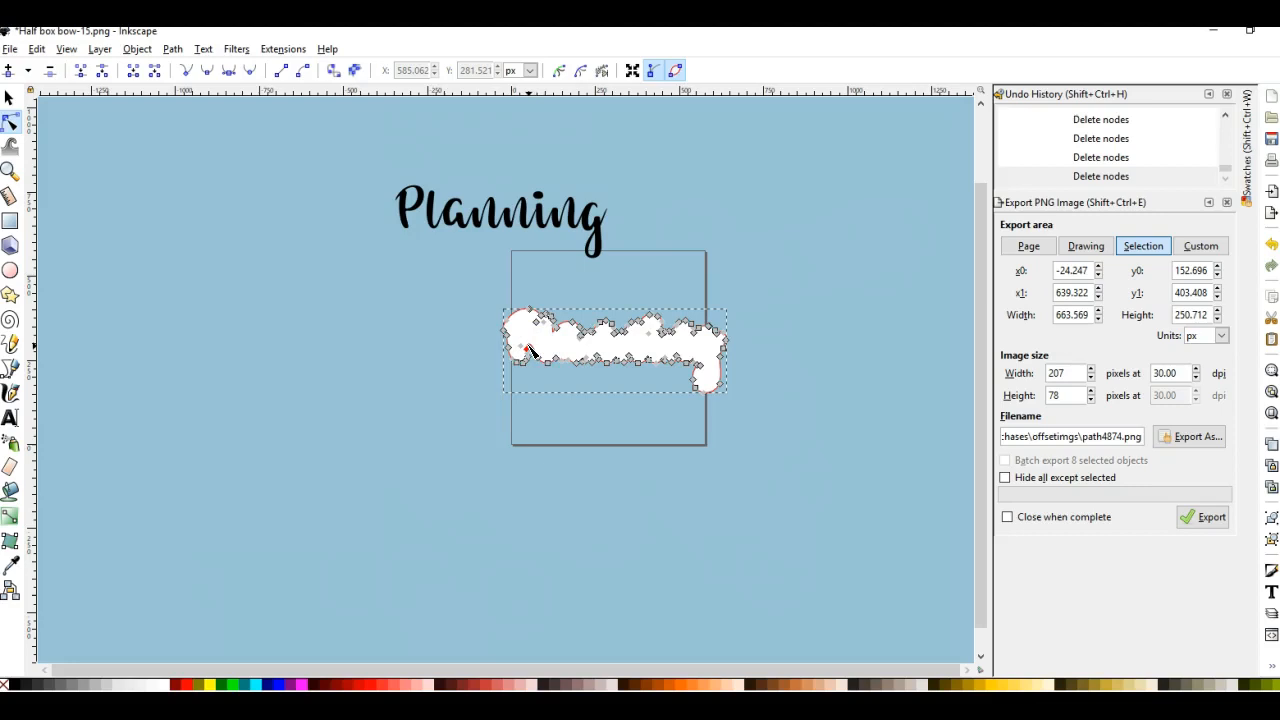
pyautogui.click(535, 356)
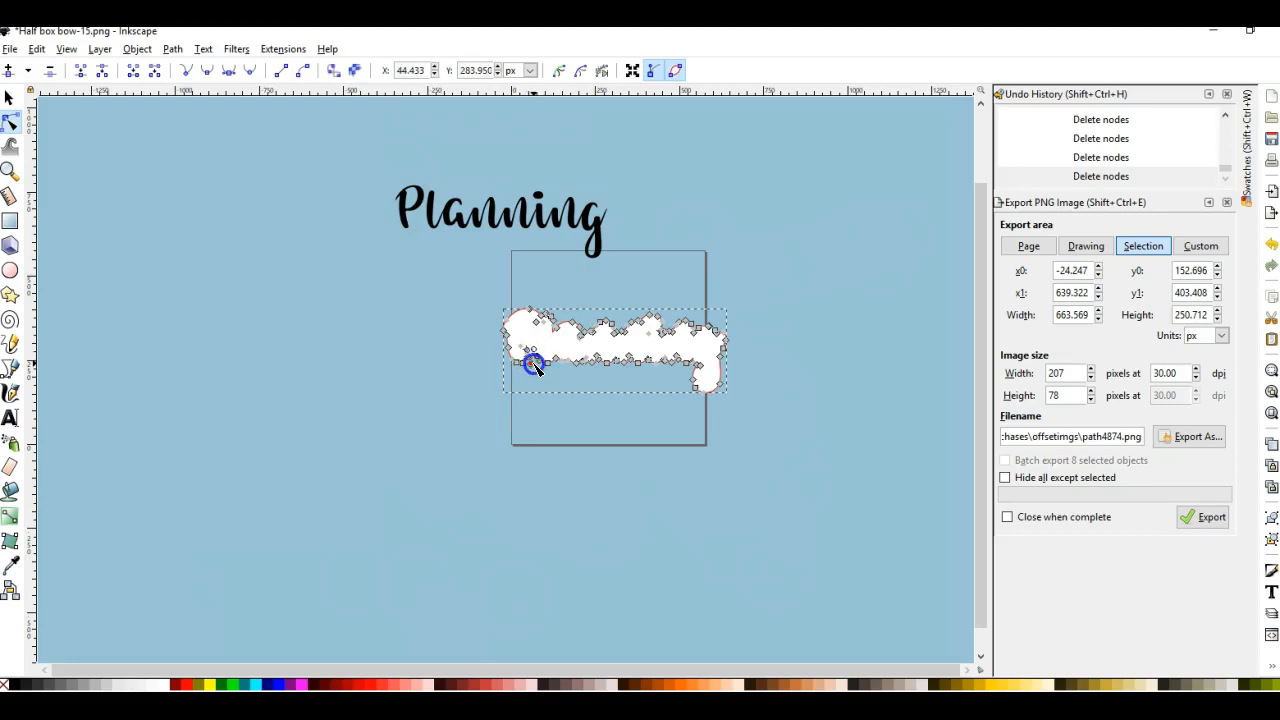
pyautogui.moveTo(531, 367); pyautogui.dragTo(520, 346)
pyautogui.hotkey('ctrl', 'z')
pyautogui.hotkey('ctrl', 'z')
pyautogui.click(537, 361)
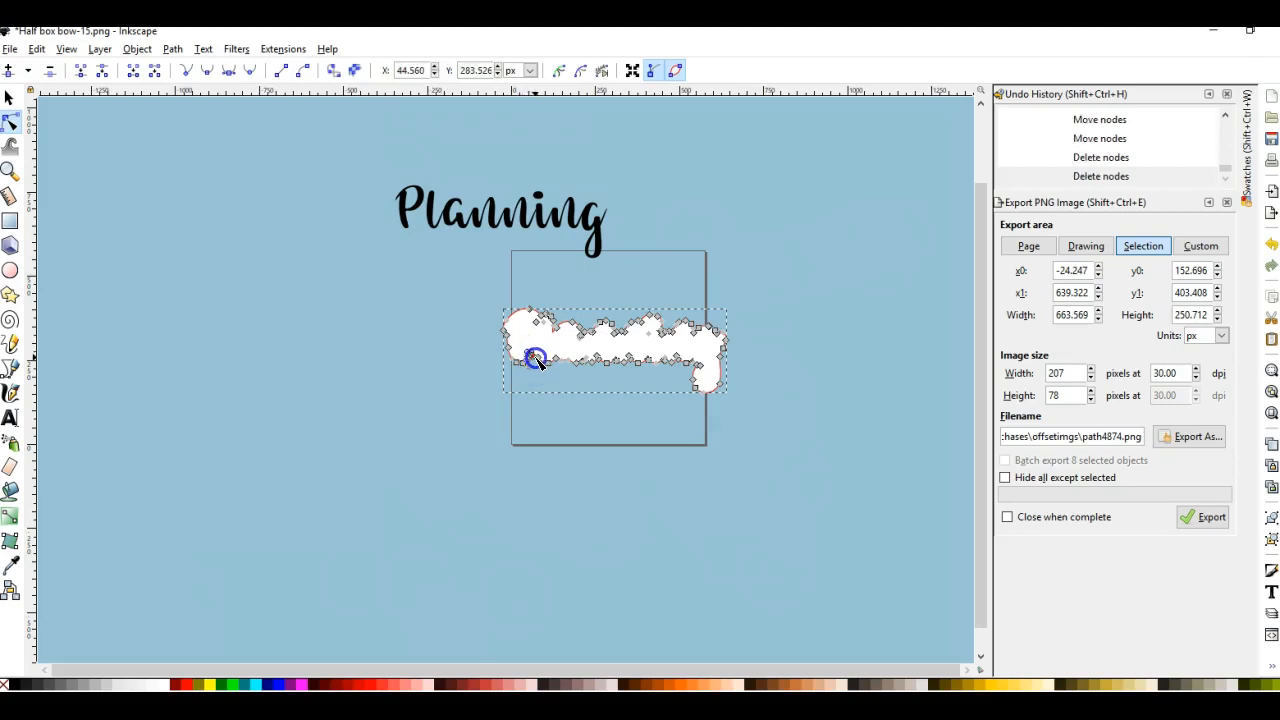
# Delete the surplus nodes along the lower edge between the P and l to smooth the filled notch.
pyautogui.click(384, 442)
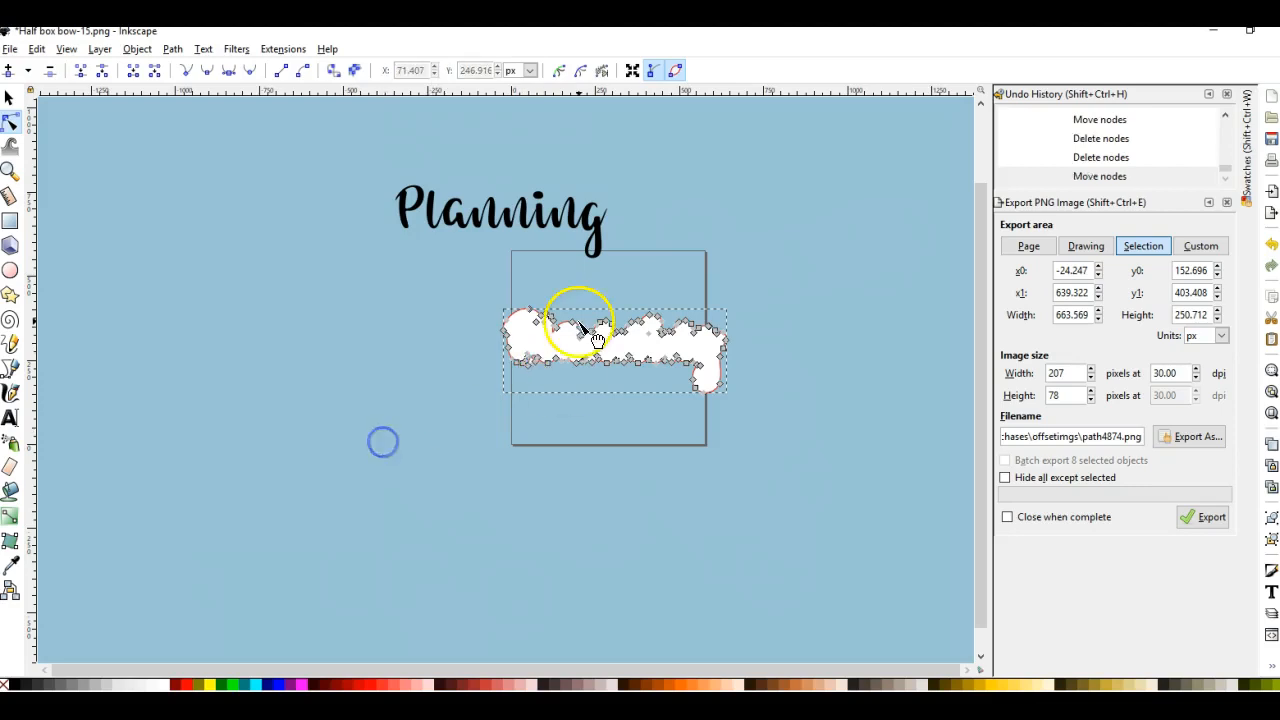
pyautogui.click(400, 327)
pyautogui.click(531, 363)
pyautogui.click(534, 364)
pyautogui.press('Delete')
pyautogui.click(530, 364)
pyautogui.press('Delete')
# Delete the stray inner nodes between the upper part of the P and the l, and deselect the white shape.
pyautogui.click(438, 342)
pyautogui.click(566, 349)
pyautogui.click(534, 323)
pyautogui.press('Delete')
pyautogui.click(430, 361)
pyautogui.click(541, 325)
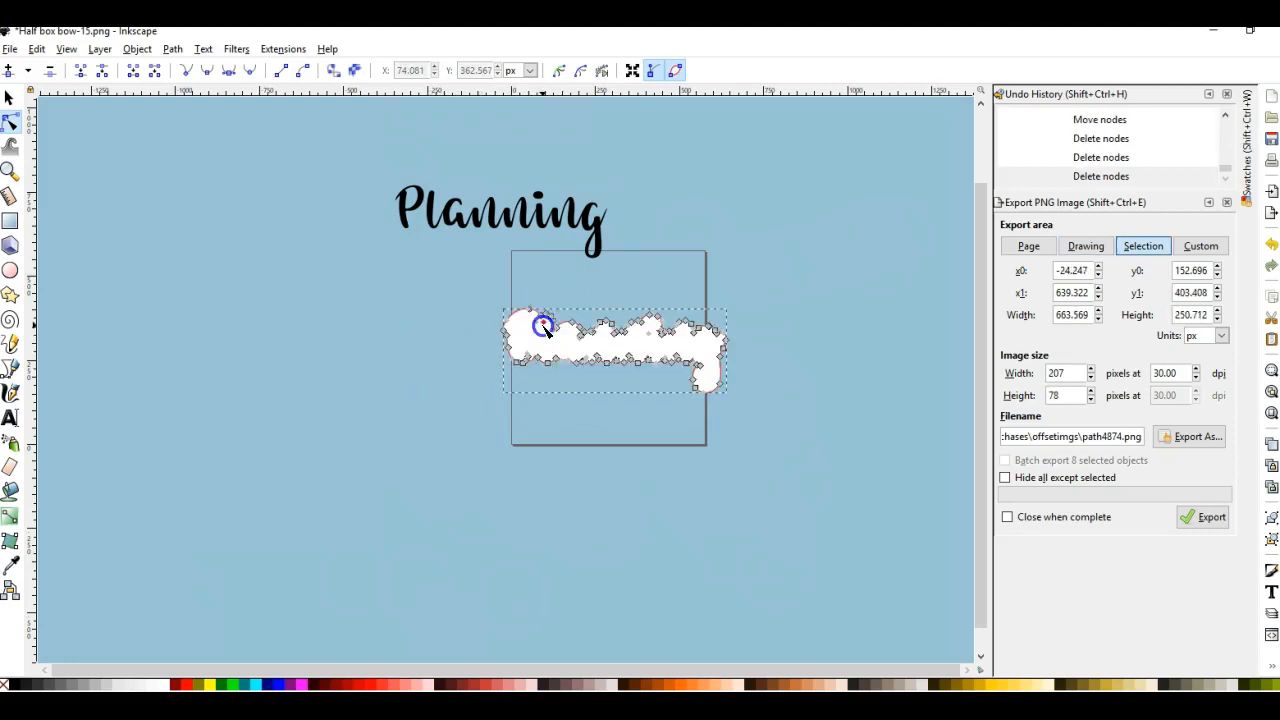
pyautogui.click(542, 324)
pyautogui.press('Delete')
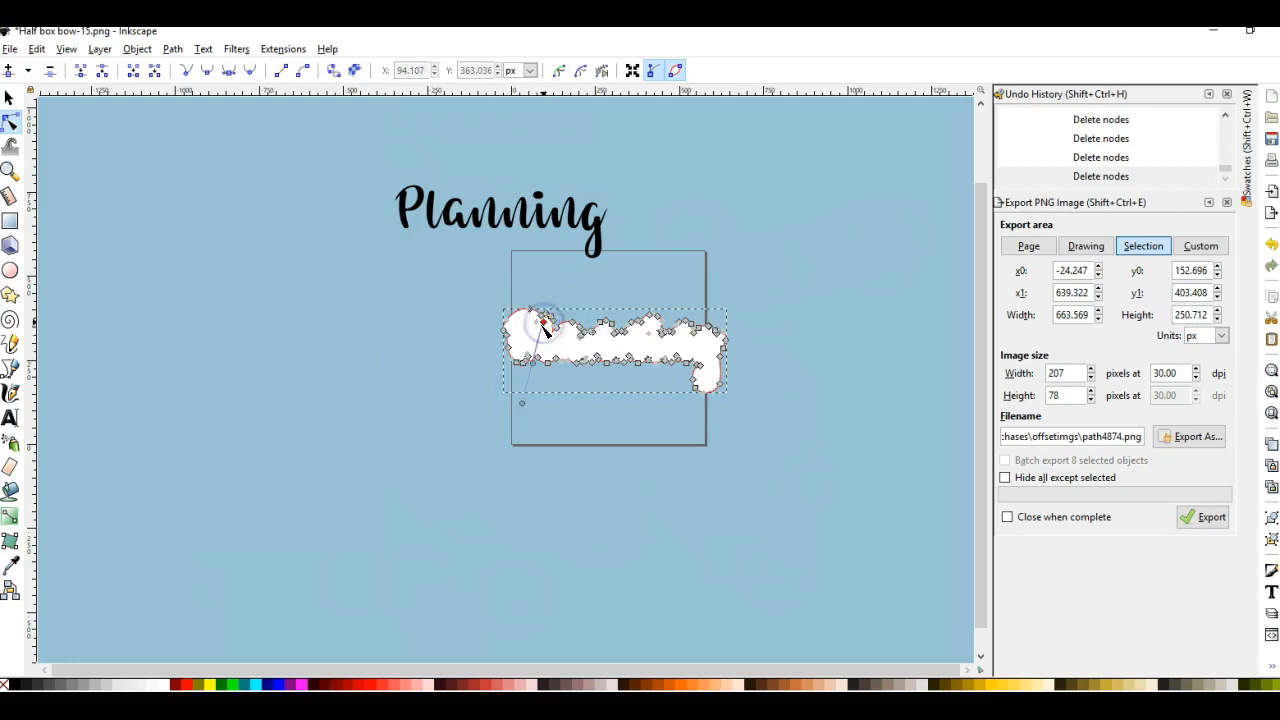
pyautogui.click(540, 324)
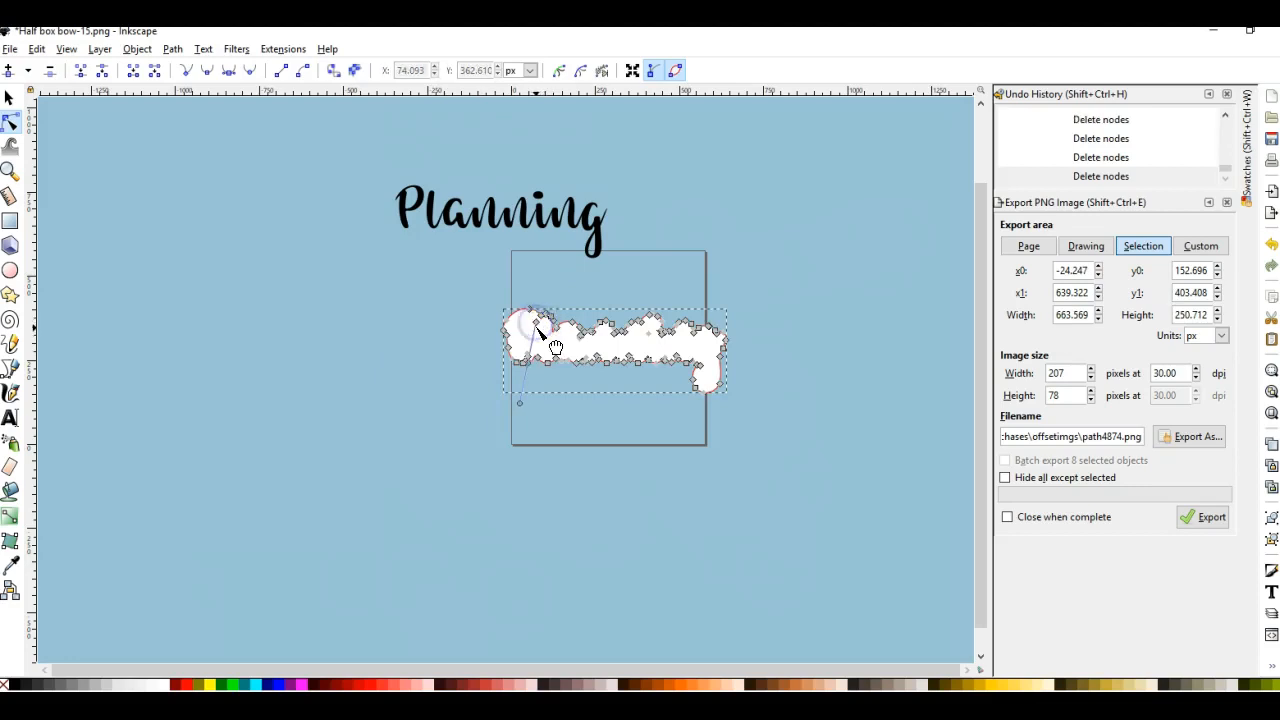
pyautogui.click(471, 329)
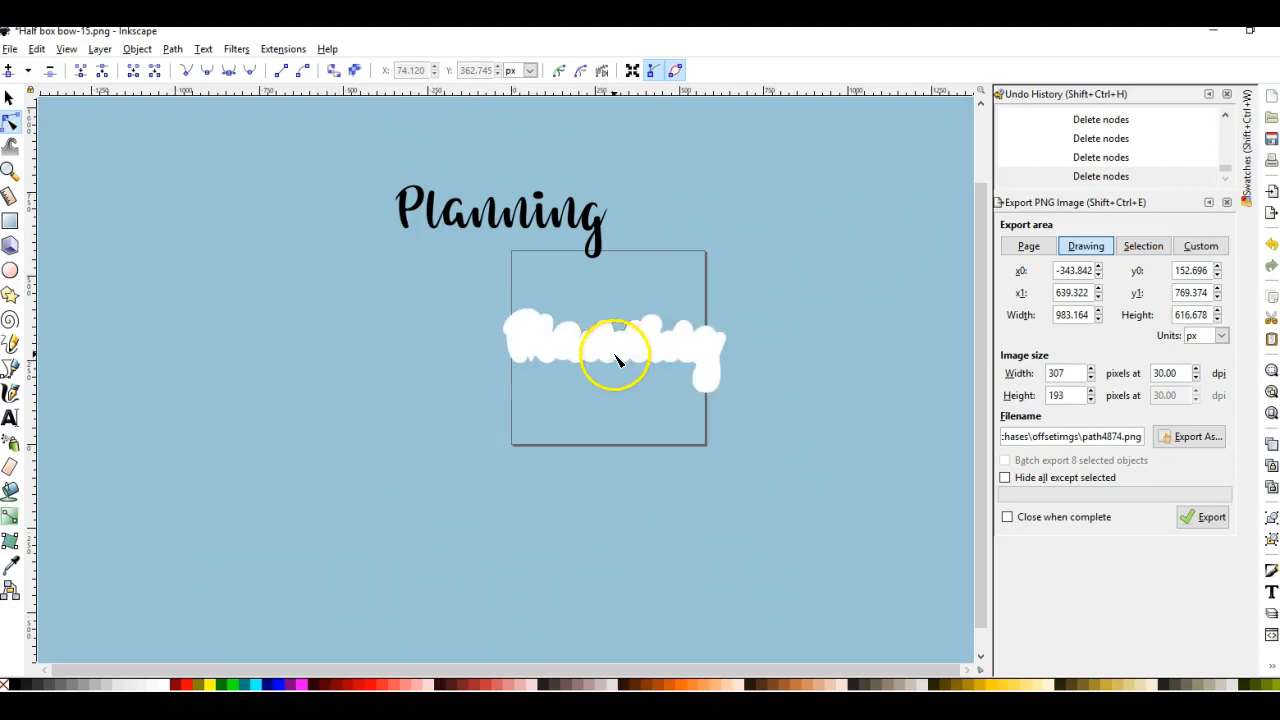
# Remove the stray nodes inside the last n and the i of the white shape.
pyautogui.click(674, 355)
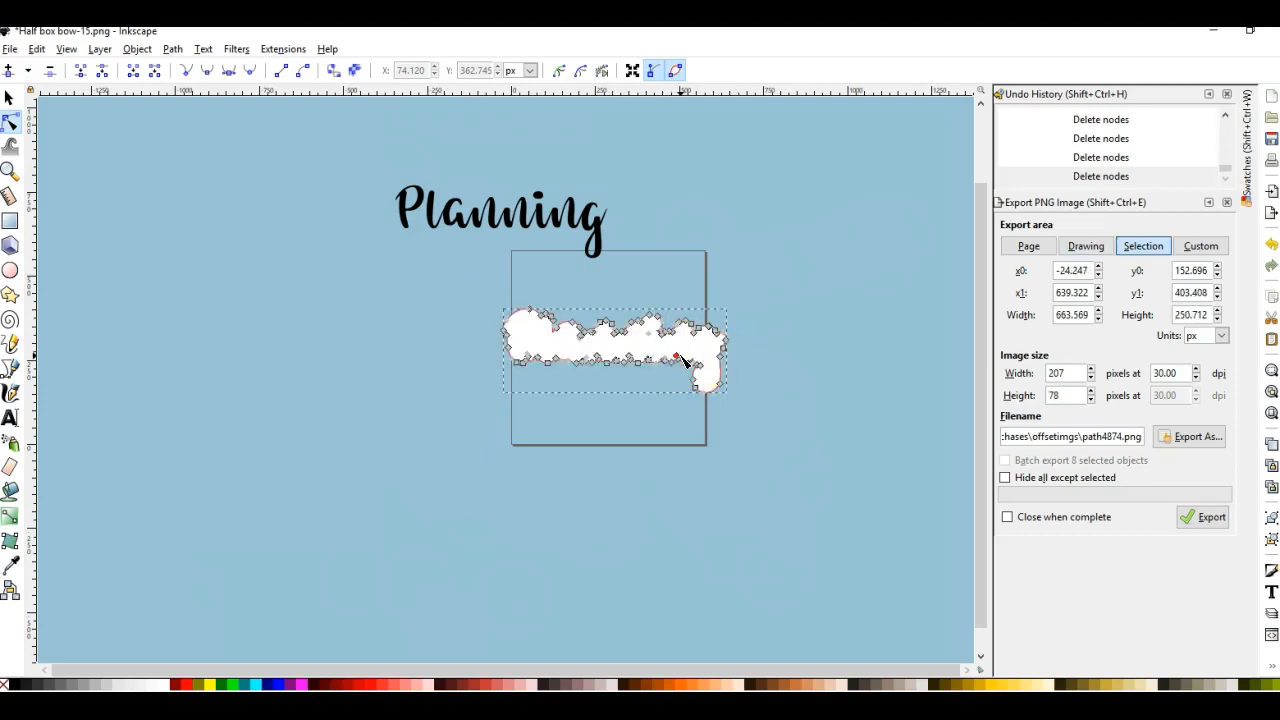
pyautogui.click(851, 374)
pyautogui.click(674, 362)
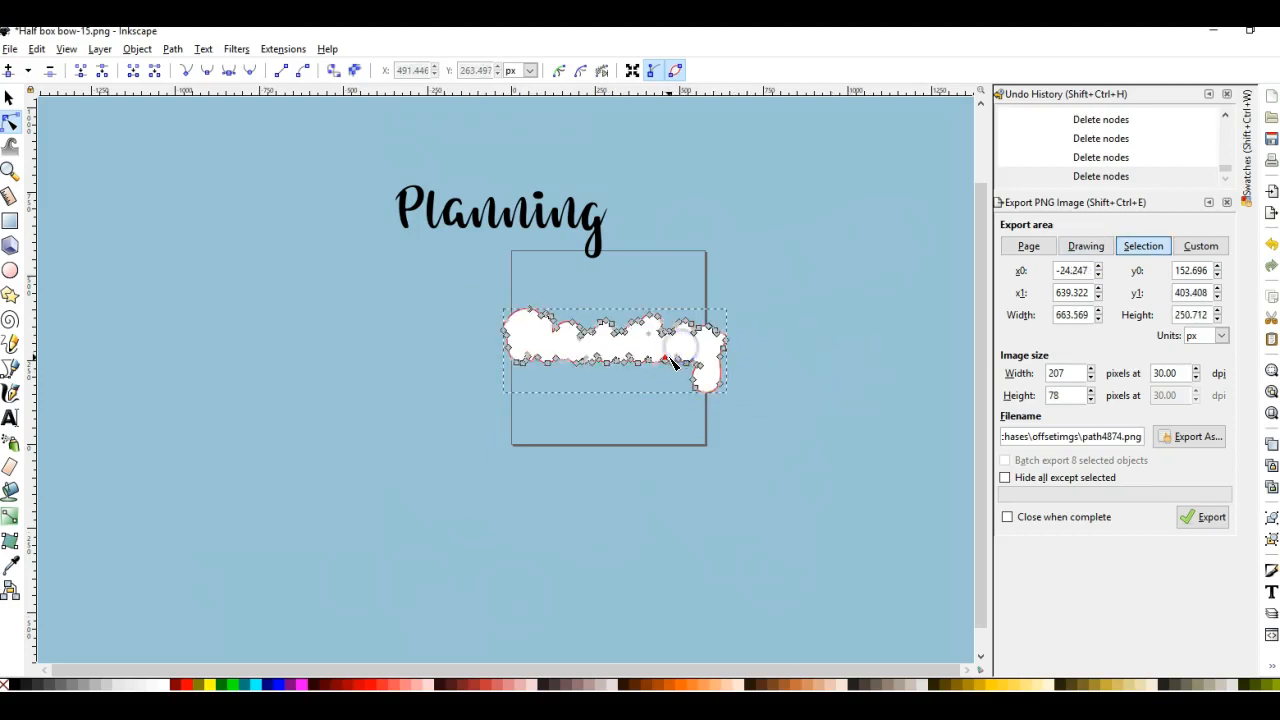
pyautogui.click(786, 351)
pyautogui.click(672, 354)
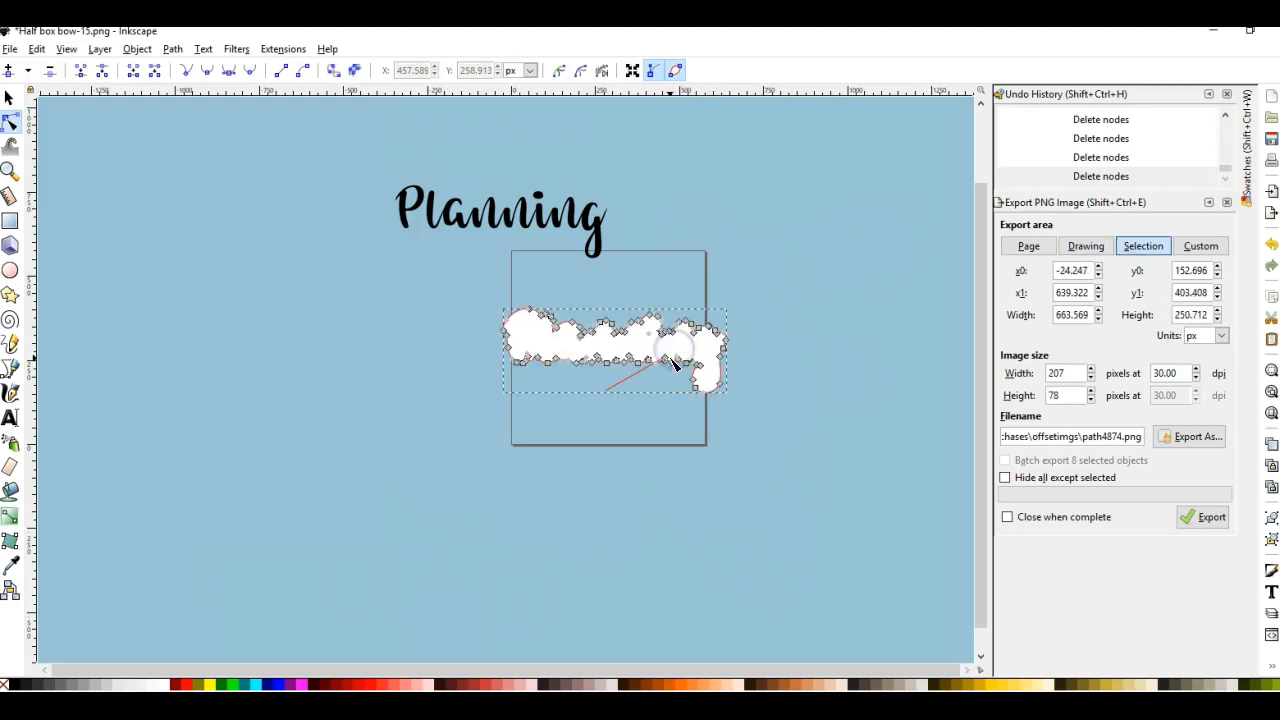
pyautogui.click(806, 352)
pyautogui.click(651, 337)
pyautogui.click(771, 366)
pyautogui.click(651, 334)
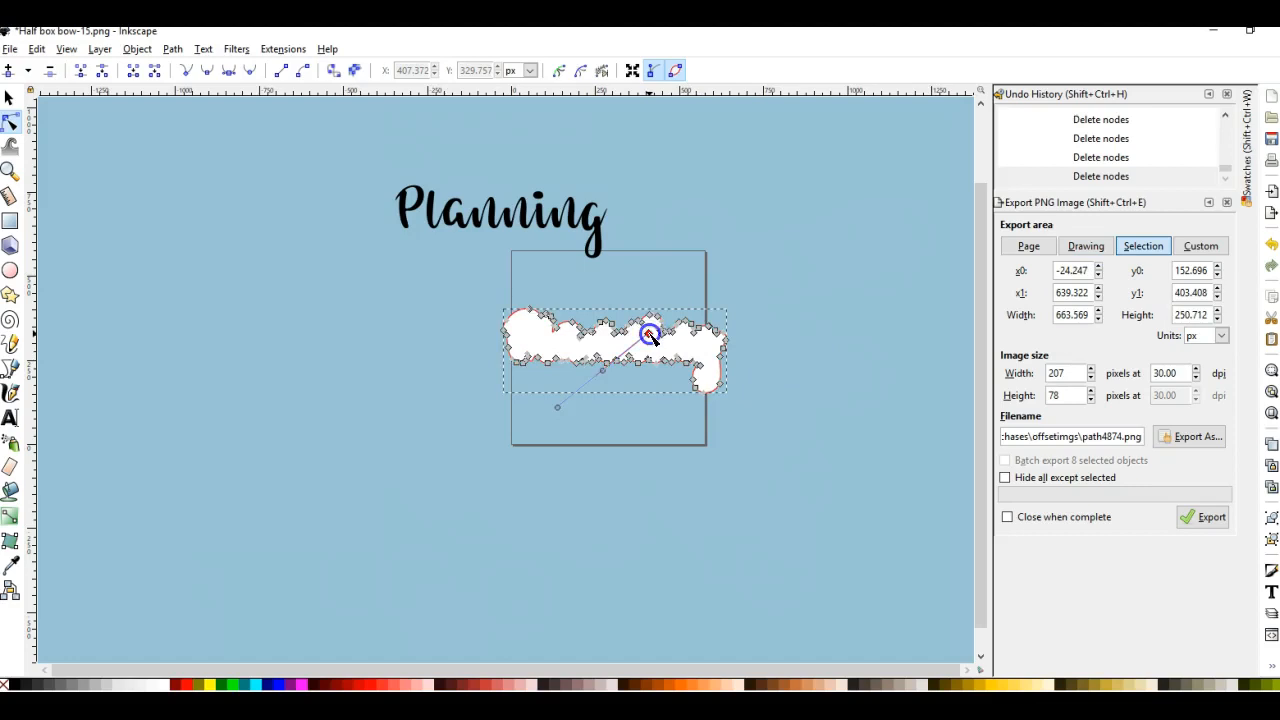
pyautogui.click(563, 438)
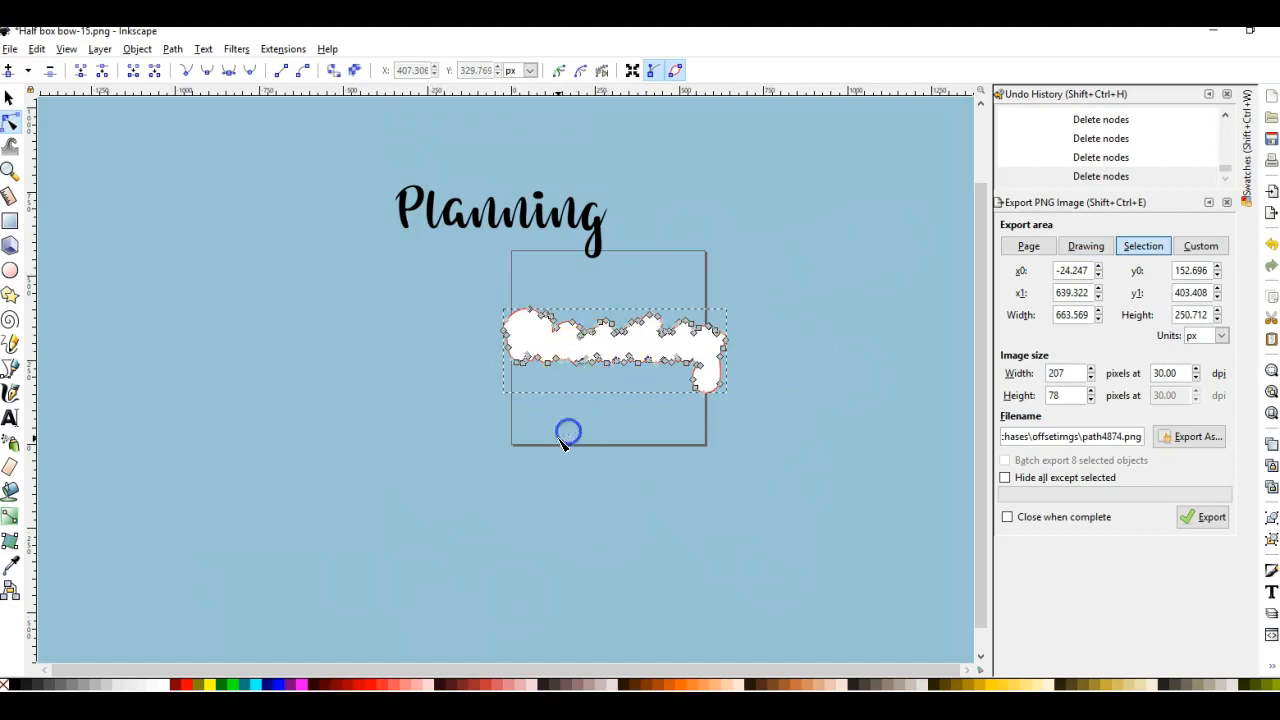
# Remove the stray inner nodes around the a of the white shape, from the l to the first n.
pyautogui.click(686, 271)
pyautogui.click(557, 334)
pyautogui.click(650, 265)
pyautogui.click(553, 337)
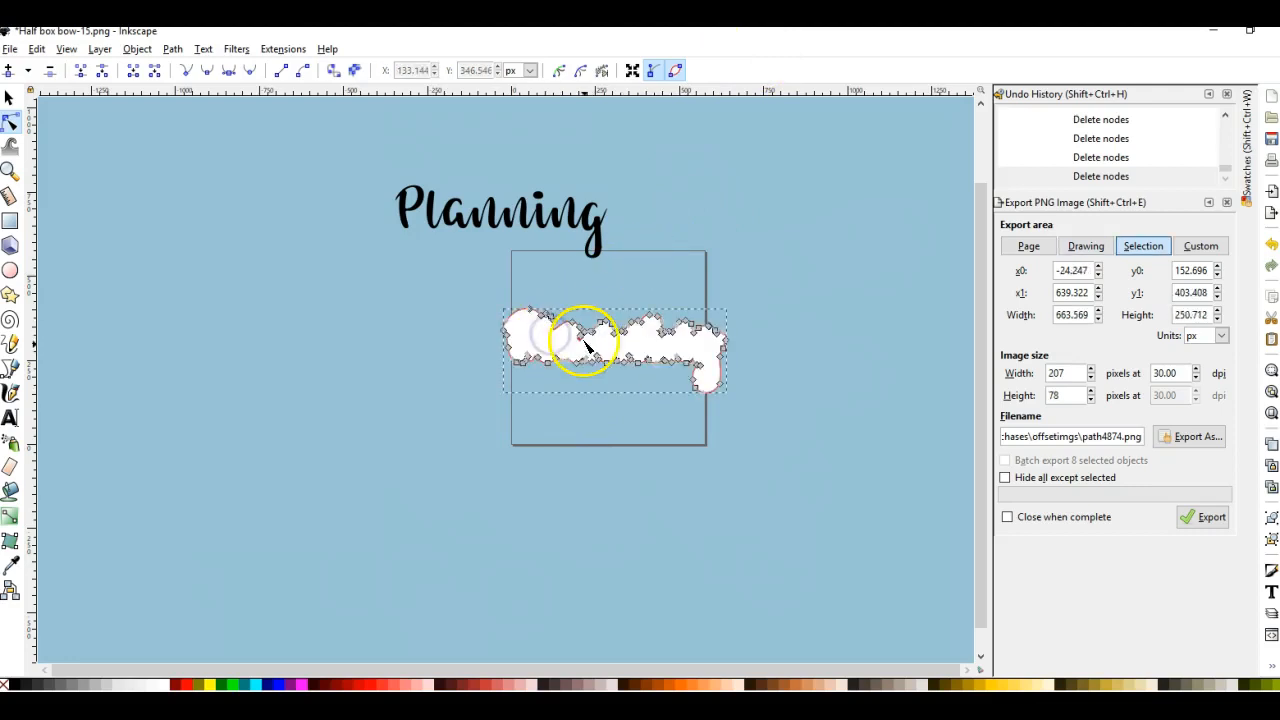
pyautogui.click(660, 271)
pyautogui.click(574, 337)
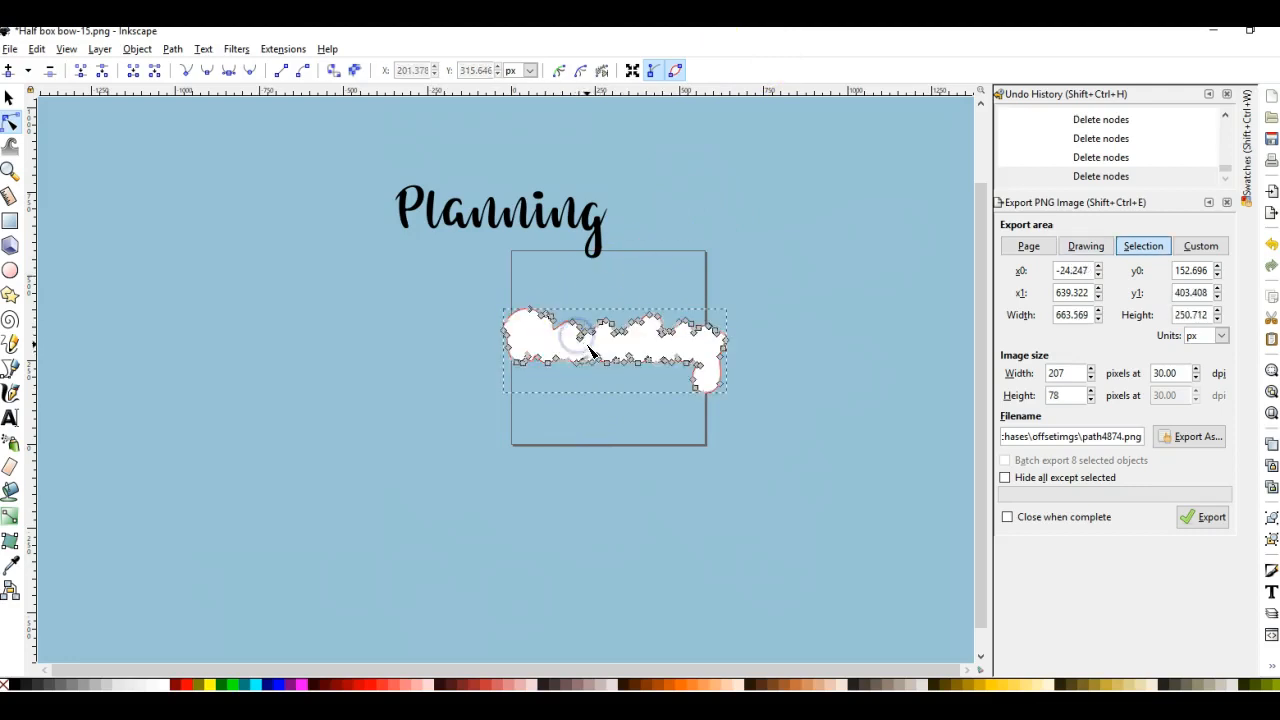
pyautogui.click(623, 286)
pyautogui.click(581, 342)
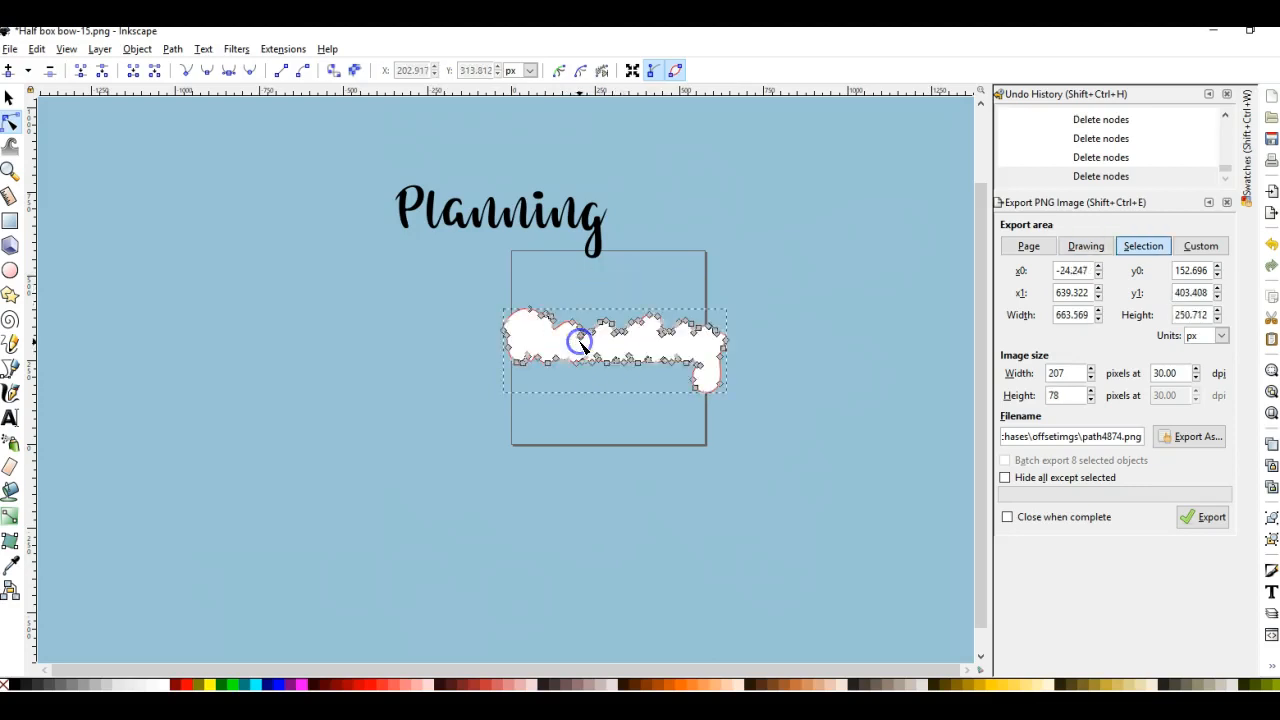
pyautogui.click(645, 279)
pyautogui.click(579, 334)
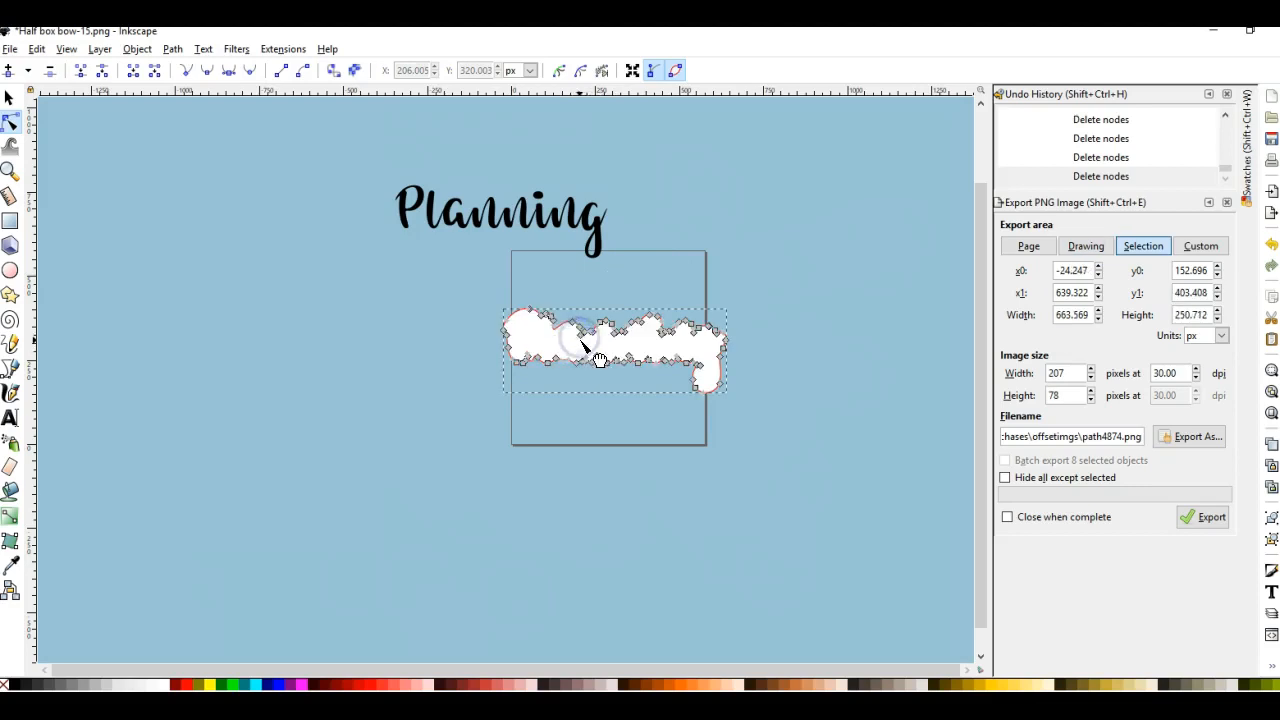
pyautogui.click(629, 277)
pyautogui.click(586, 342)
# Delete the stray node at the lower edge between the P and l, move the neighbouring node outward, and deselect the shape.
pyautogui.click(529, 357)
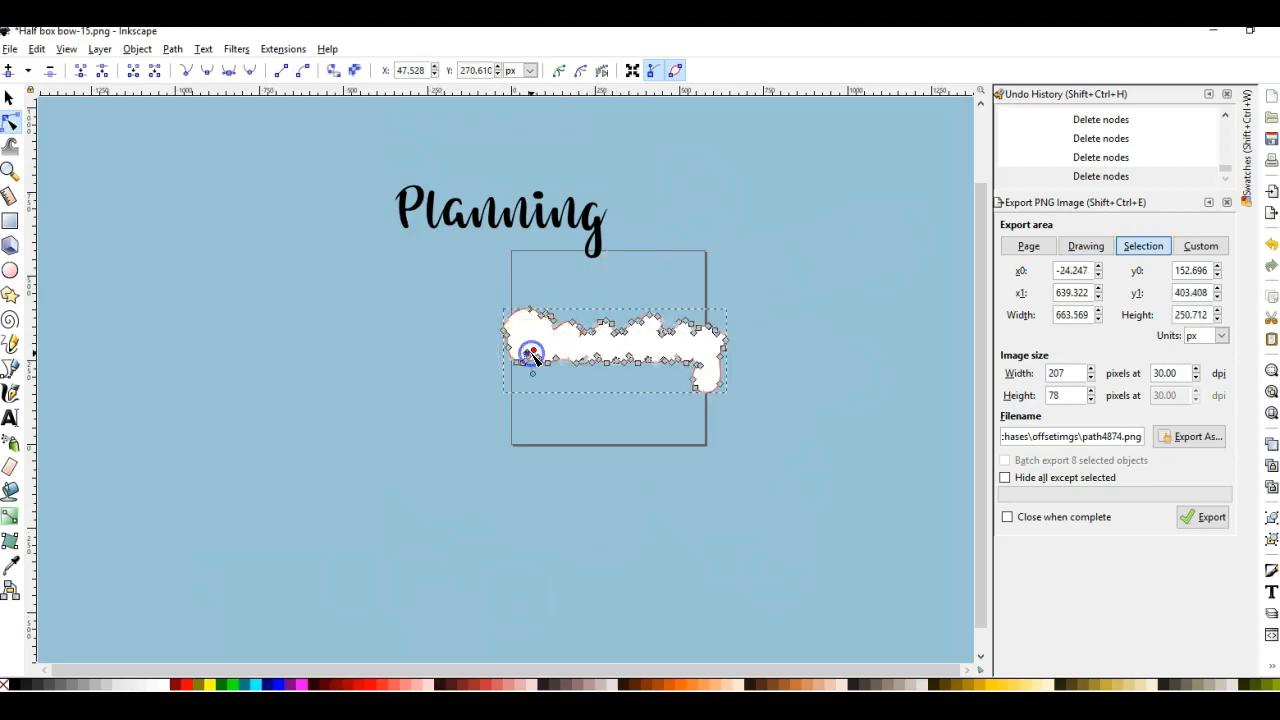
pyautogui.click(531, 360)
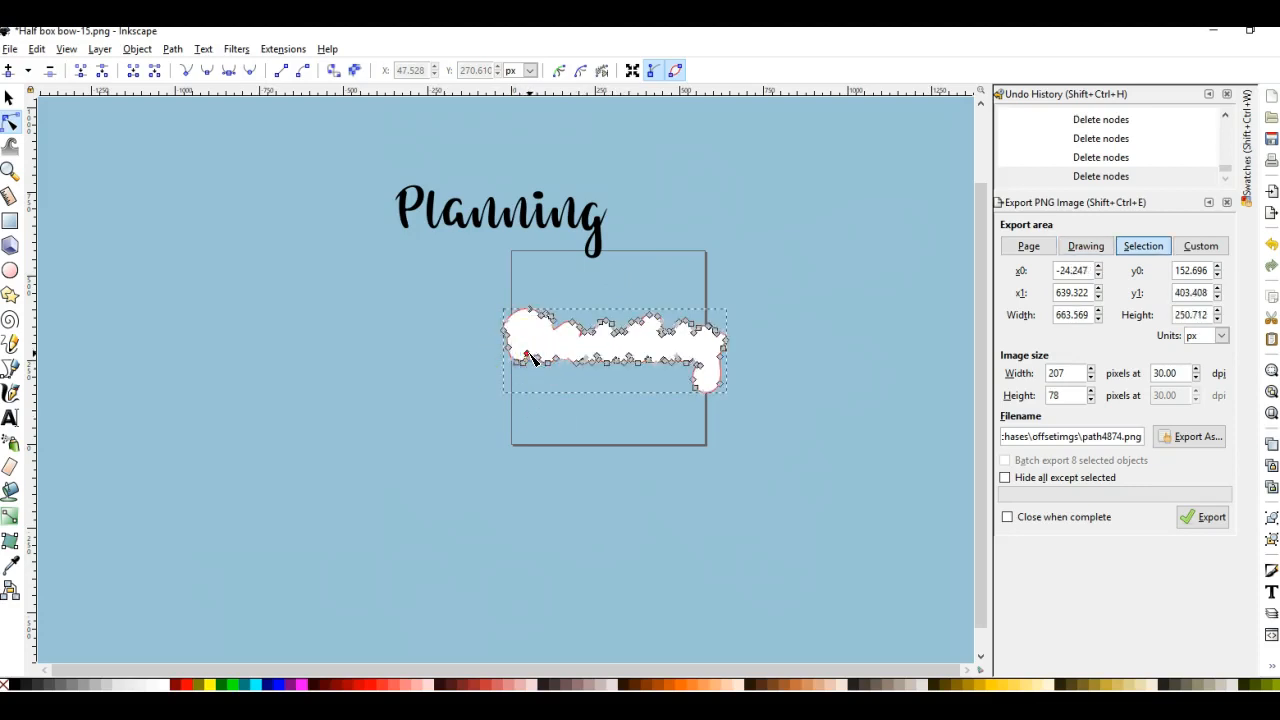
pyautogui.click(528, 354)
pyautogui.press('Delete')
pyautogui.click(531, 397)
pyautogui.click(514, 334)
pyautogui.click(530, 360)
pyautogui.click(531, 365)
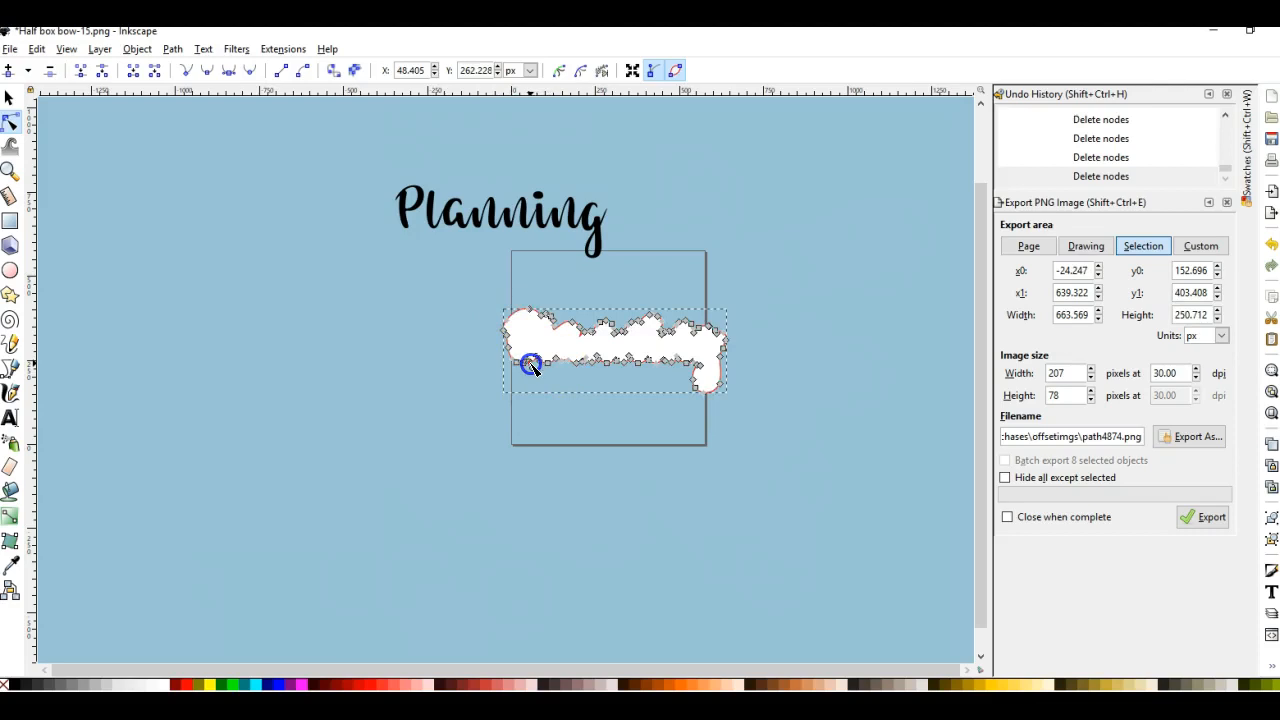
pyautogui.moveTo(530, 360); pyautogui.dragTo(531, 364)
pyautogui.click(491, 448)
pyautogui.click(483, 441)
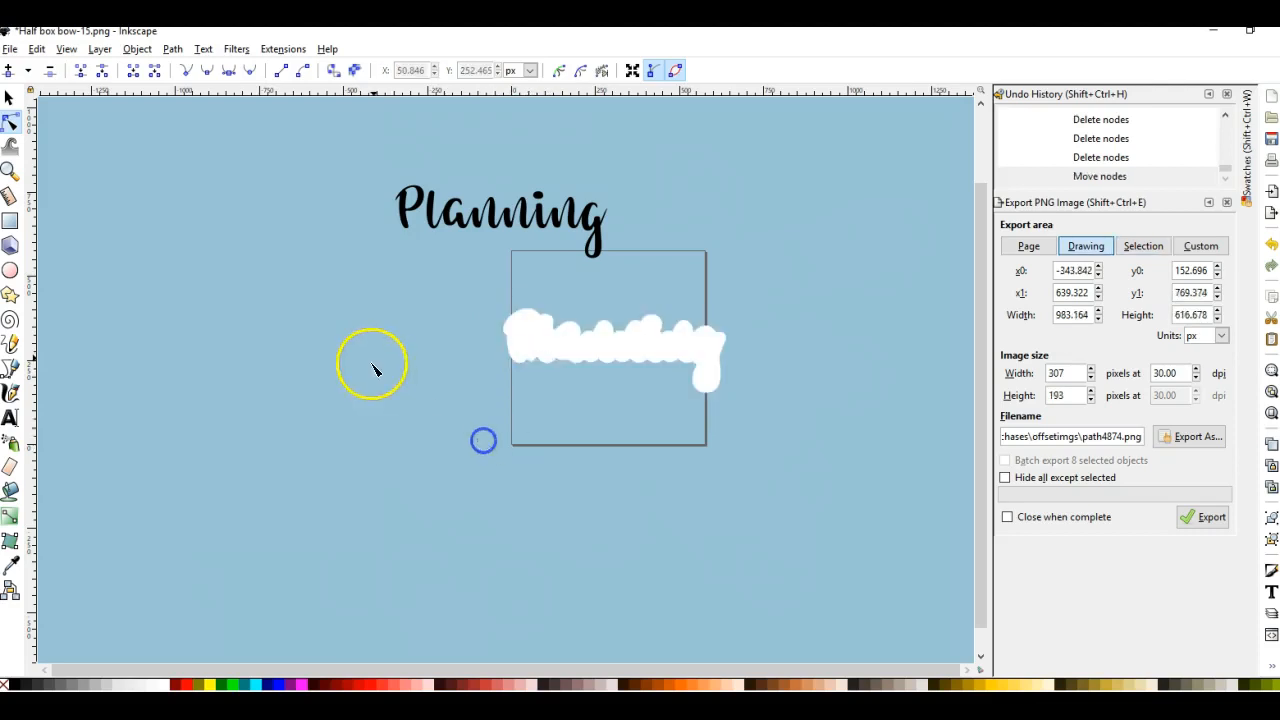
# Delete the surplus nodes along the lower edge of the white shape between the last n and the g.
pyautogui.click(606, 344)
pyautogui.click(606, 514)
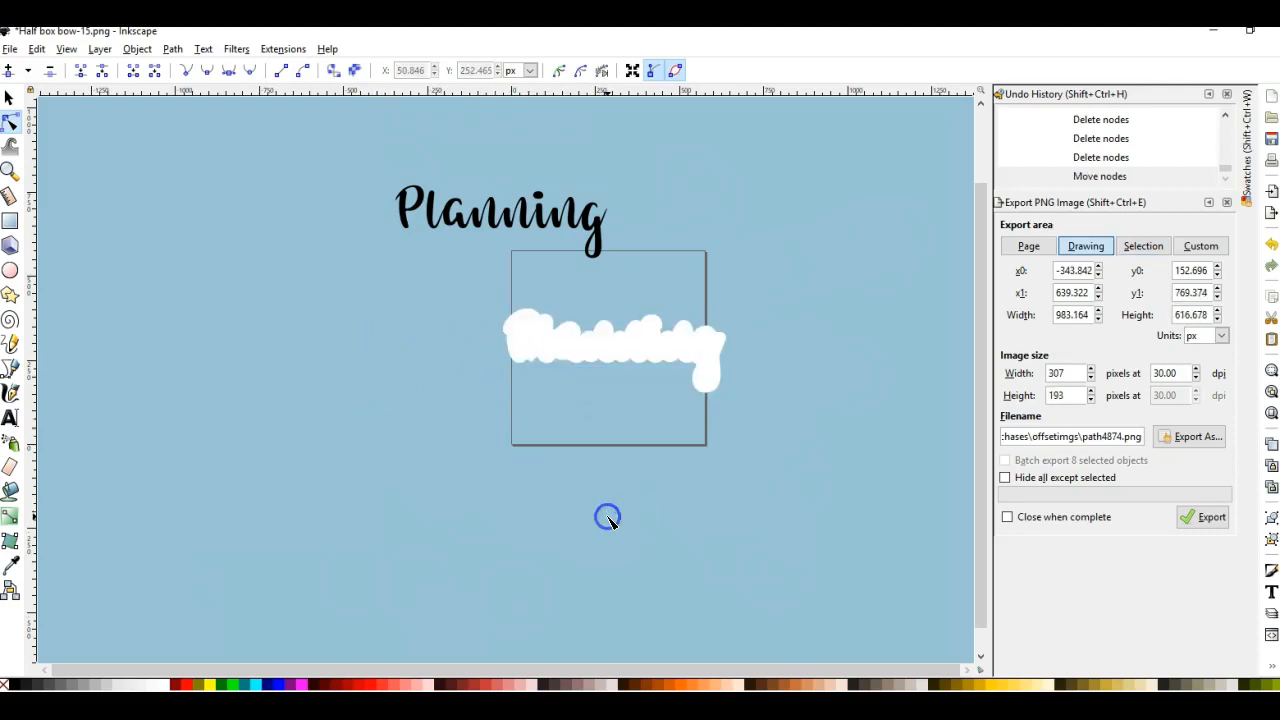
pyautogui.click(700, 360)
pyautogui.click(686, 357)
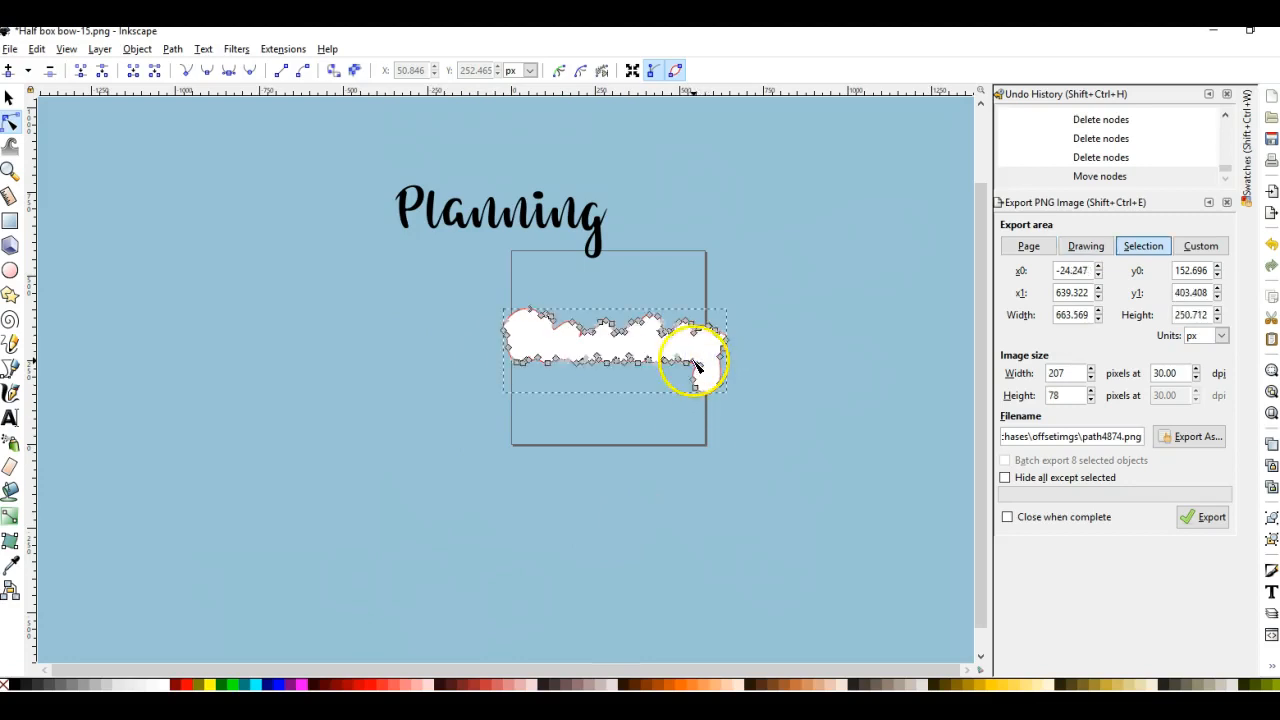
pyautogui.press('Delete')
pyautogui.click(655, 457)
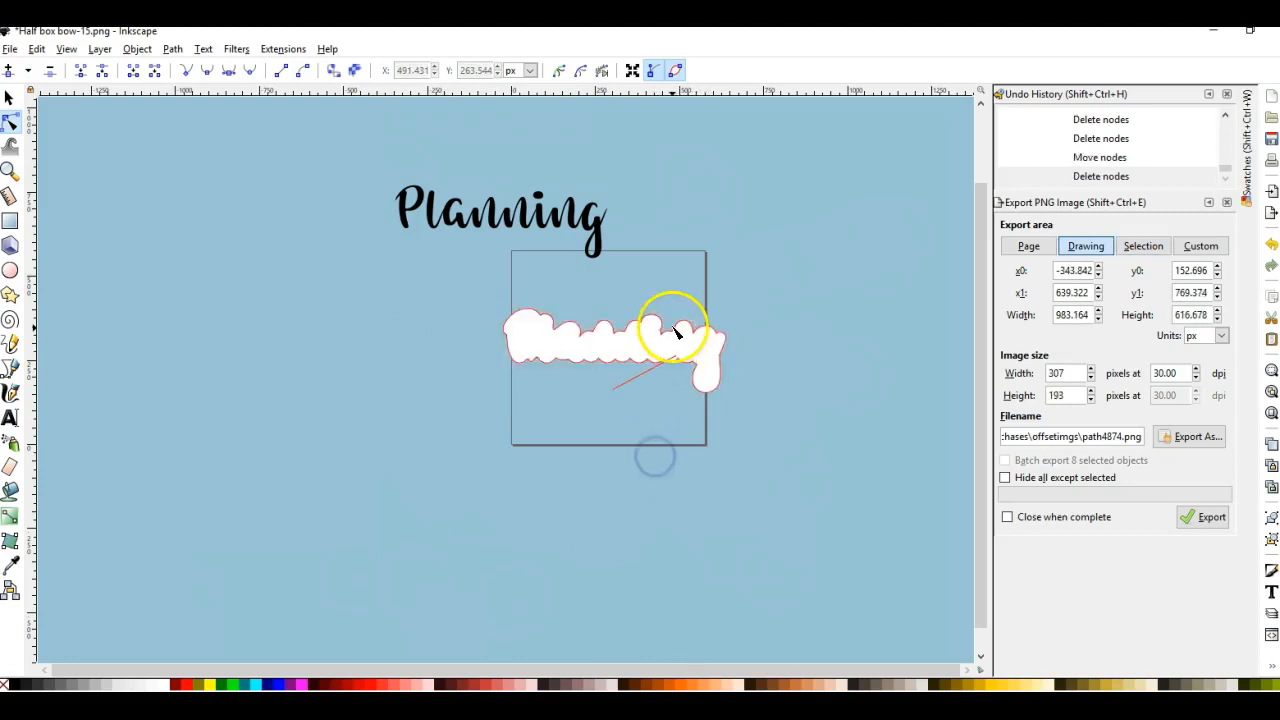
pyautogui.click(700, 362)
pyautogui.click(678, 358)
pyautogui.press('Delete')
pyautogui.click(688, 461)
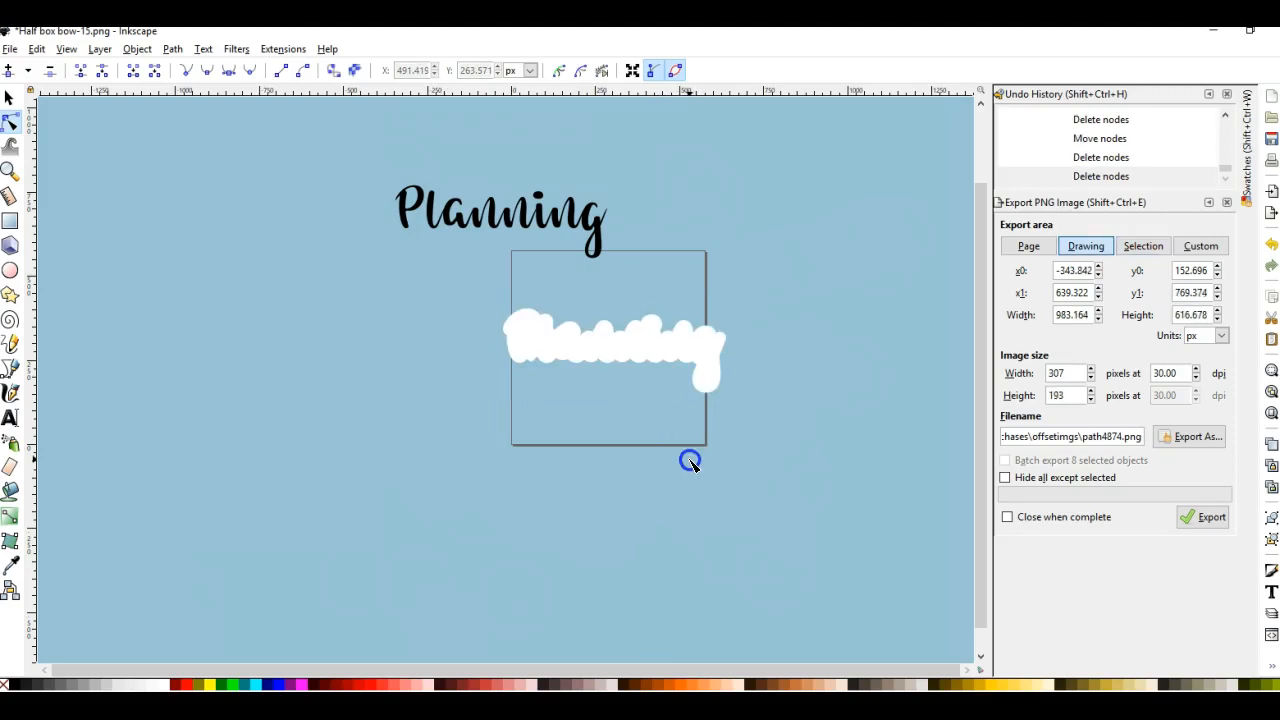
# Delete the stray nodes in the upper notch of the white shape between the i and the last n.
pyautogui.click(666, 343)
pyautogui.click(664, 337)
pyautogui.press('Delete')
pyautogui.click(622, 510)
pyautogui.click(709, 349)
pyautogui.click(611, 477)
pyautogui.click(613, 355)
pyautogui.click(691, 477)
pyautogui.click(663, 327)
pyautogui.press('Delete')
pyautogui.click(674, 446)
# Delete the remaining node in the upper notch between the a and the first n, and deselect the white shape.
pyautogui.click(615, 356)
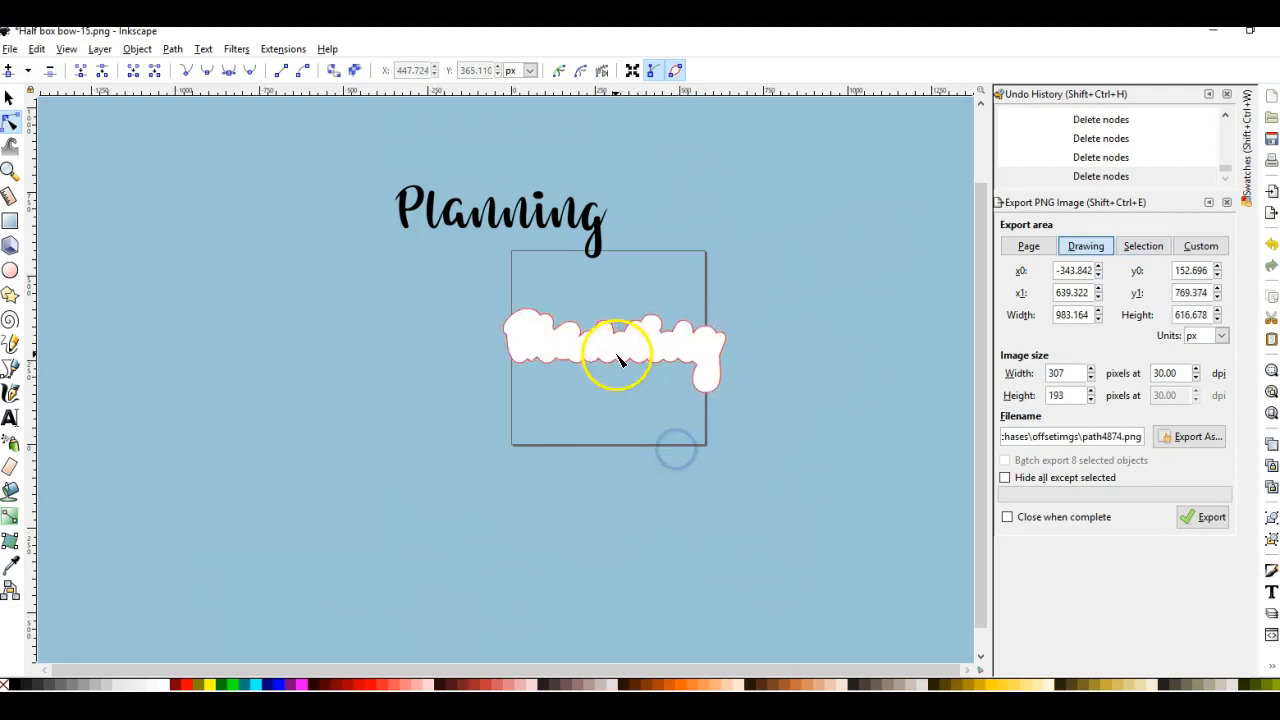
pyautogui.click(575, 338)
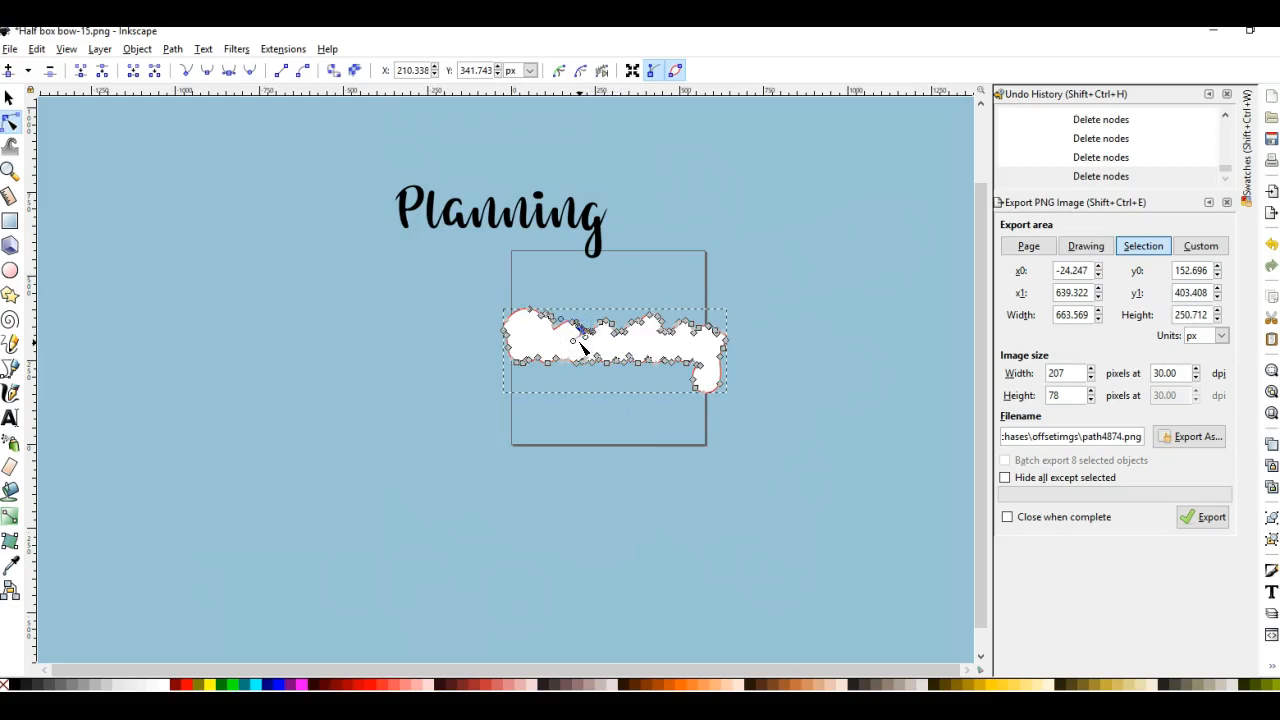
pyautogui.press('Delete')
pyautogui.click(602, 440)
pyautogui.click(615, 360)
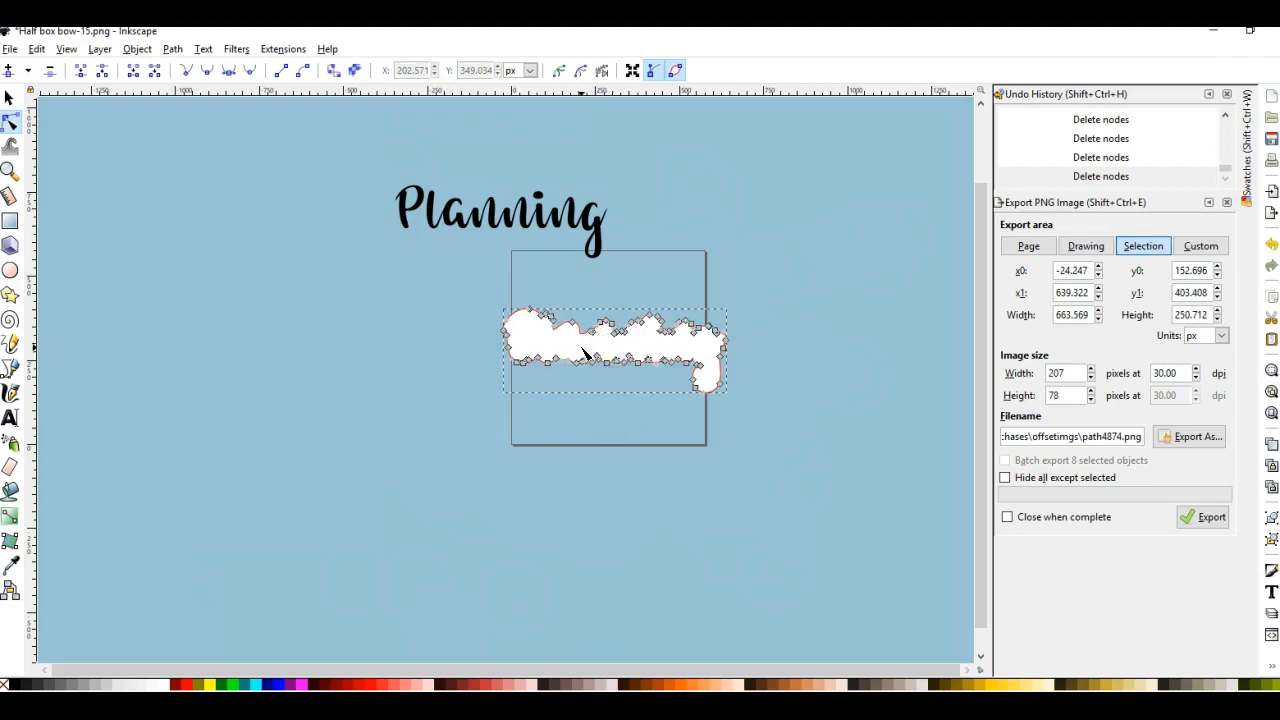
pyautogui.click(621, 440)
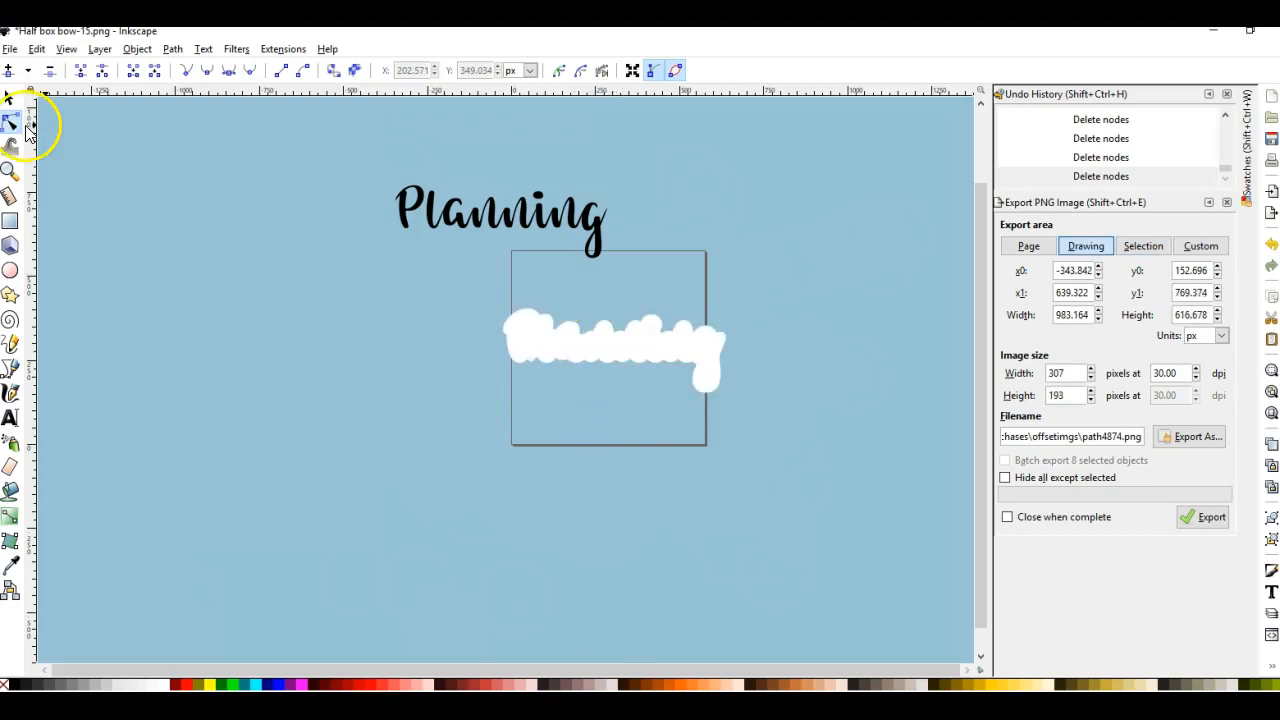
# Move the black Planning text onto the white offset shape so the outline surrounds it evenly.
pyautogui.click(9, 97)
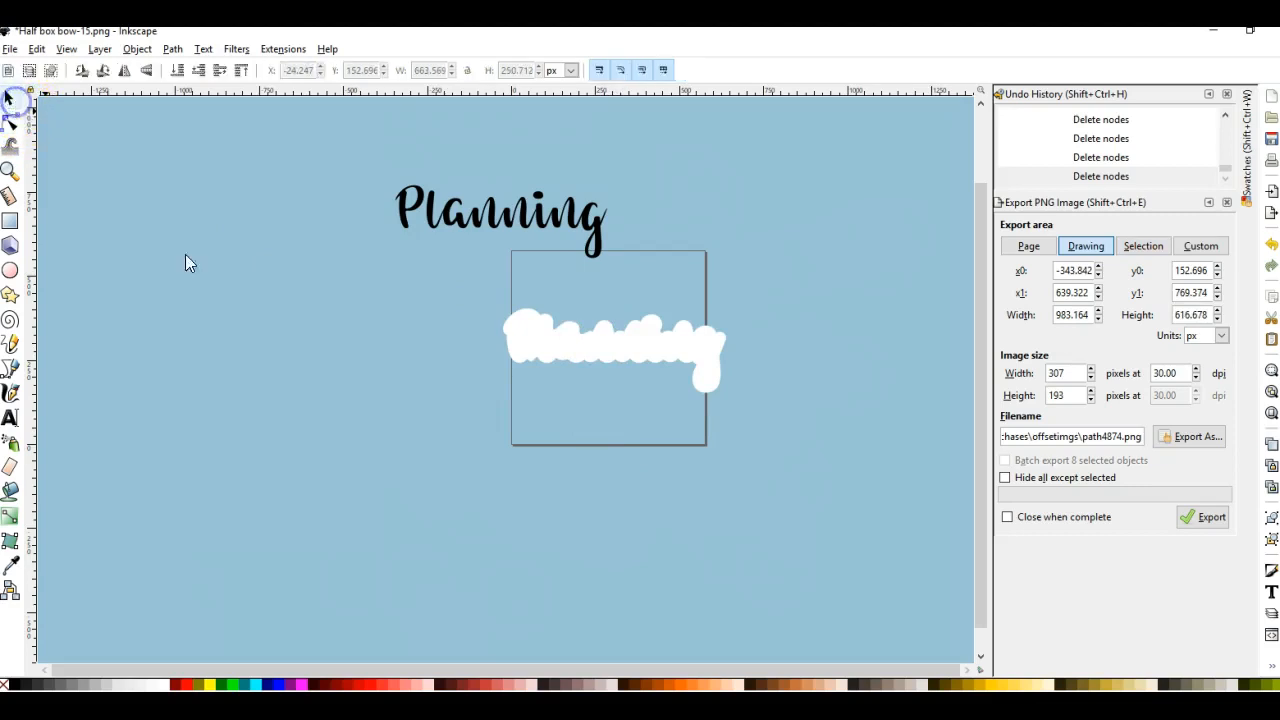
pyautogui.click(556, 226)
pyautogui.moveTo(556, 226); pyautogui.dragTo(669, 350)
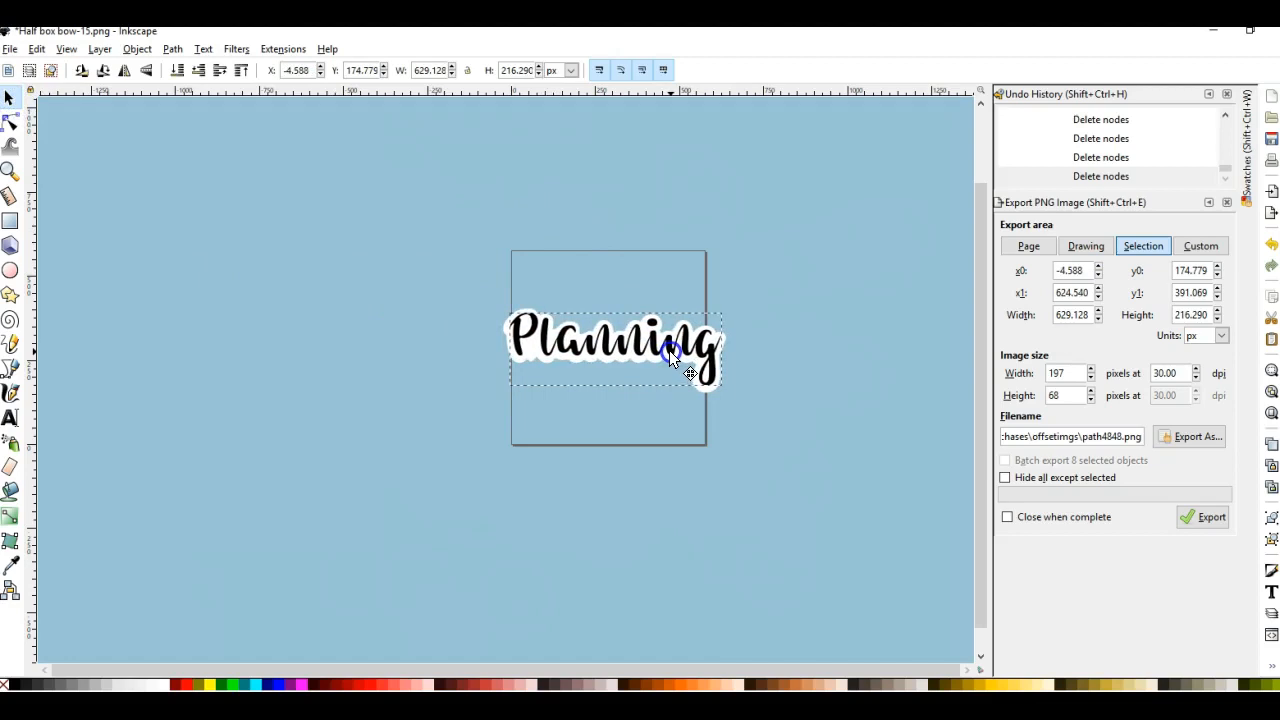
pyautogui.moveTo(669, 350); pyautogui.dragTo(669, 350)
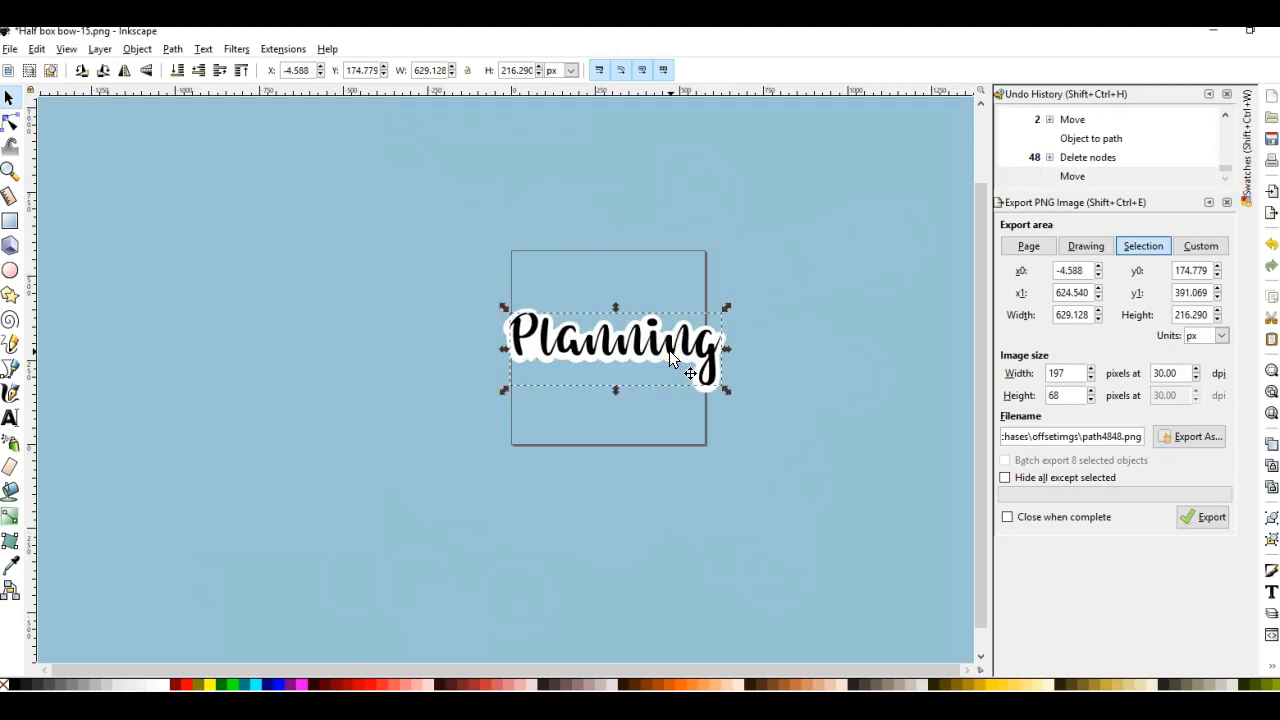
pyautogui.click(670, 448)
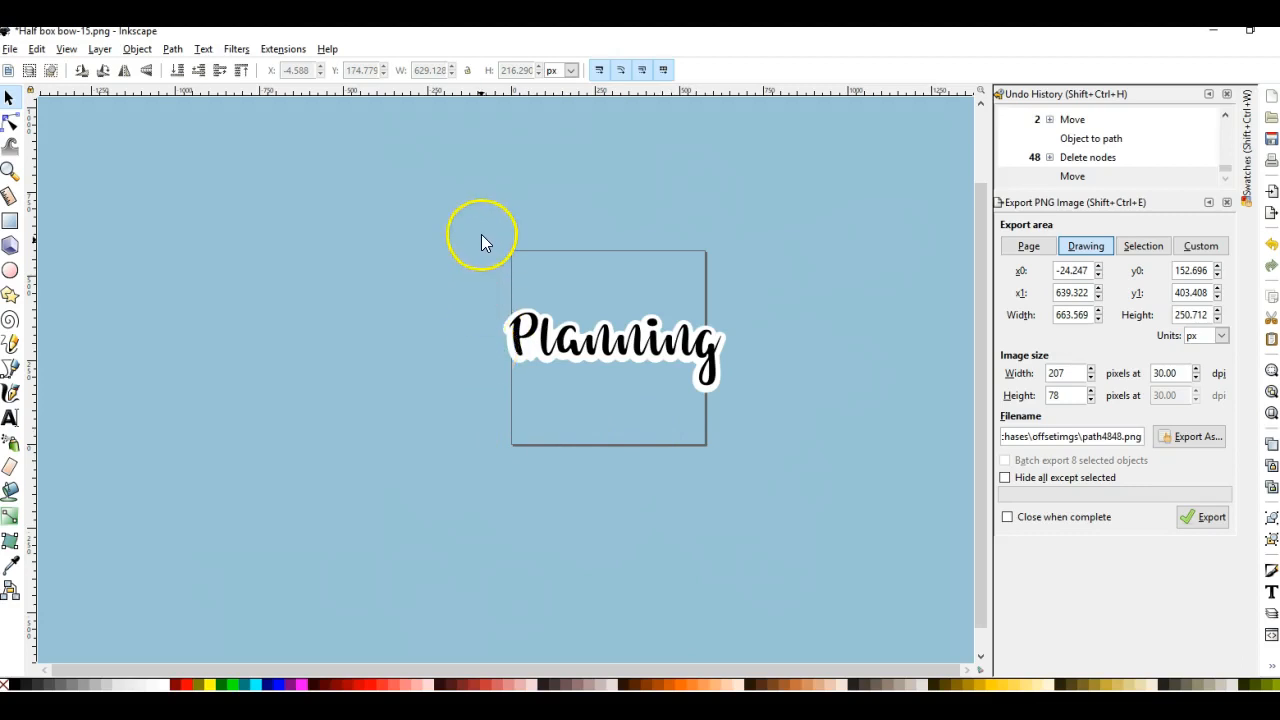
# Group the Planning text with its white offset shape.
pyautogui.moveTo(466, 343); pyautogui.dragTo(827, 474)
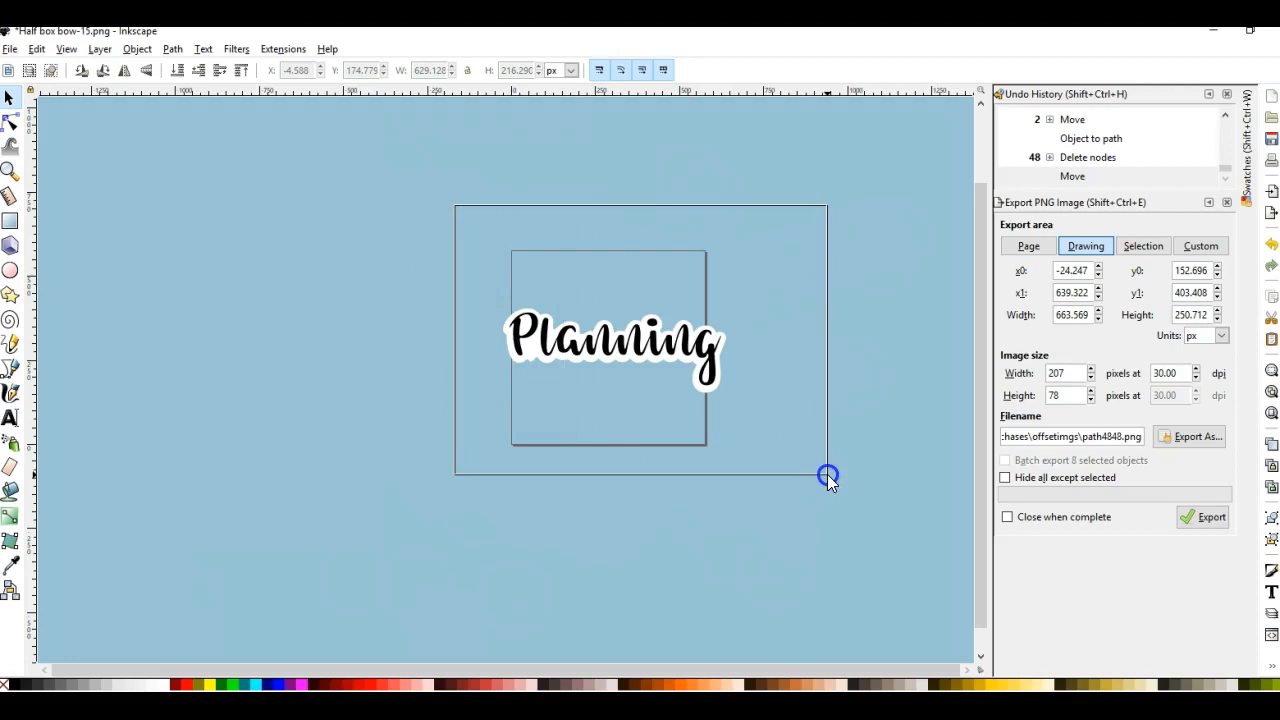
pyautogui.moveTo(827, 474); pyautogui.dragTo(827, 474)
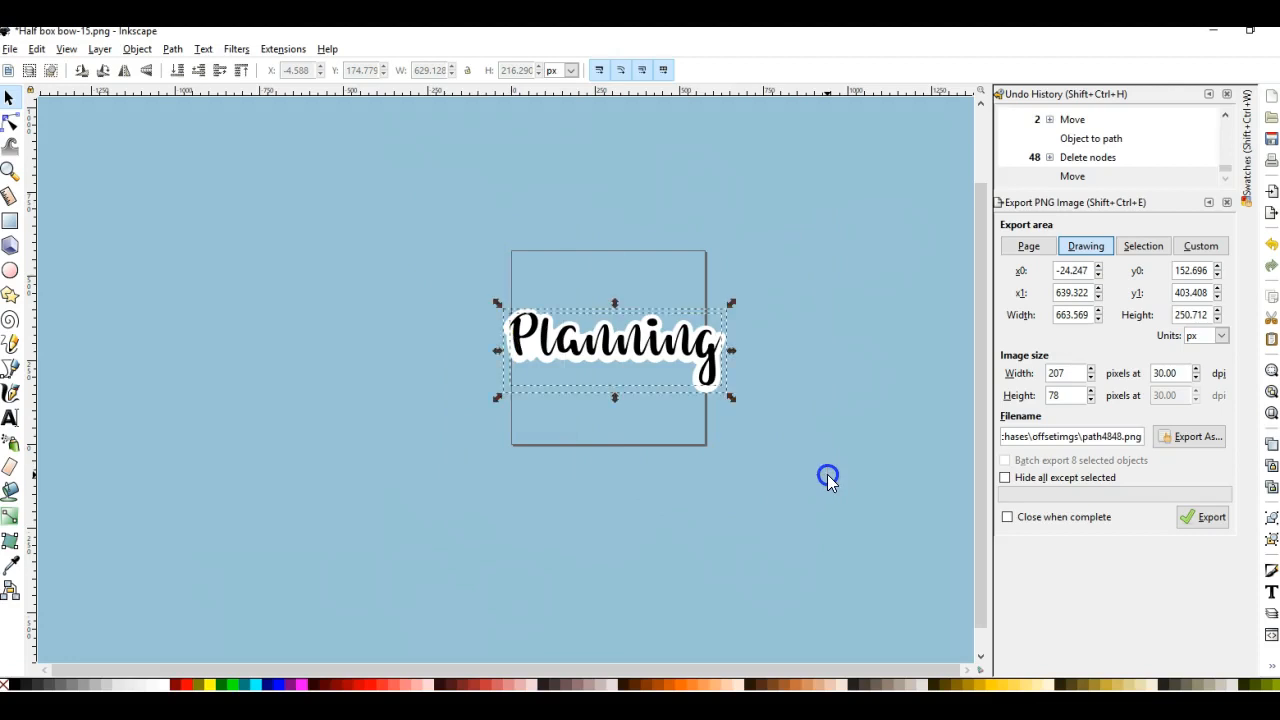
pyautogui.rightClick(594, 338)
pyautogui.click(636, 655)
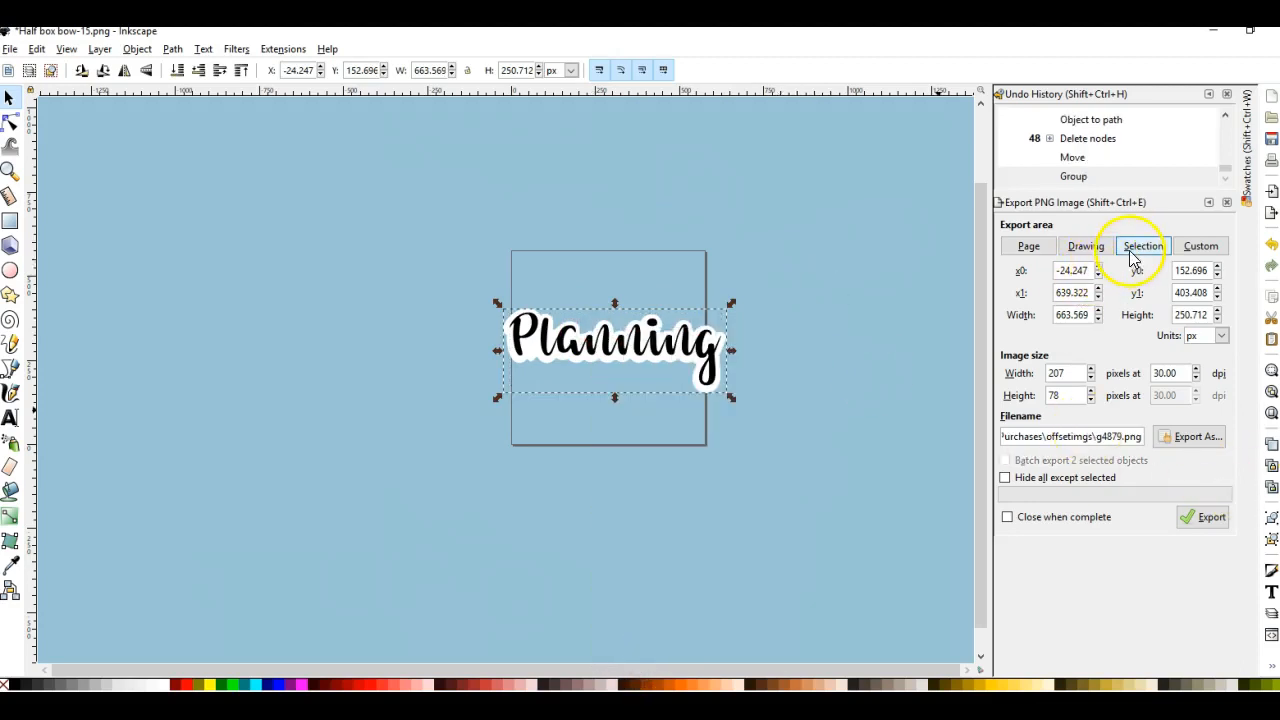
# Export the grouped selection as a PNG named planningoffsettext in the offsetimgs folder.
pyautogui.click(1174, 373)
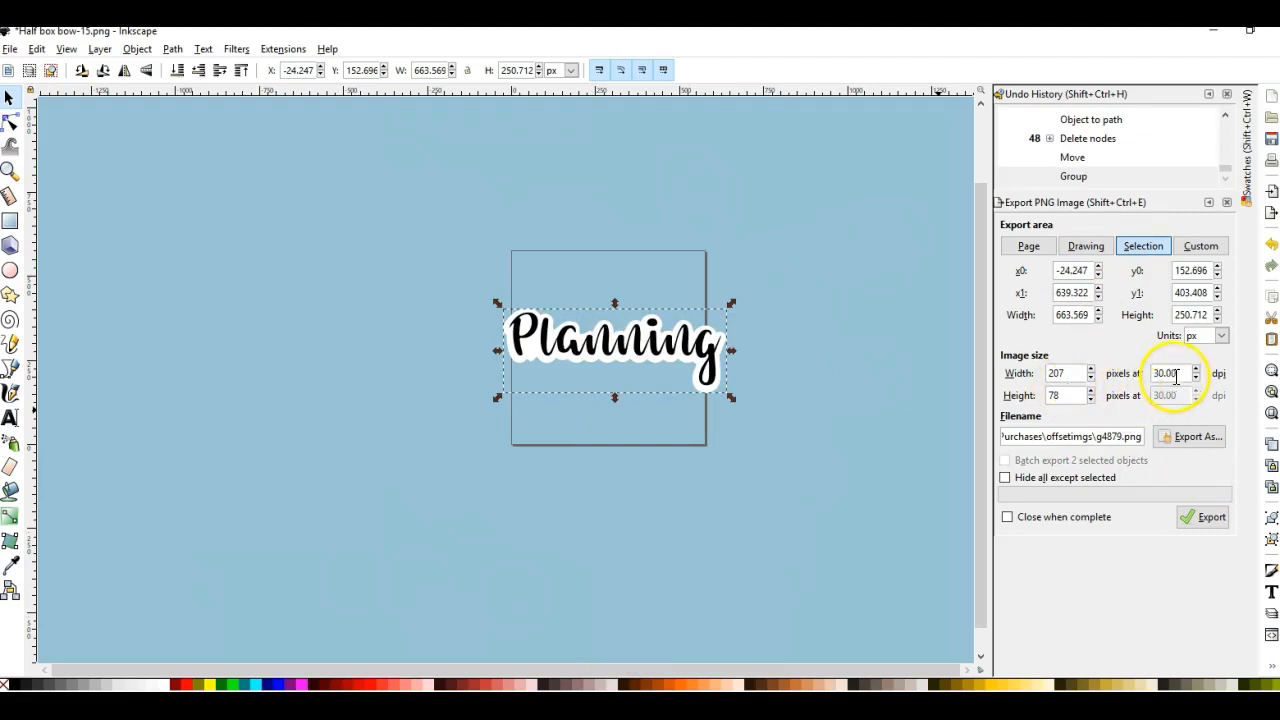
pyautogui.click(1185, 438)
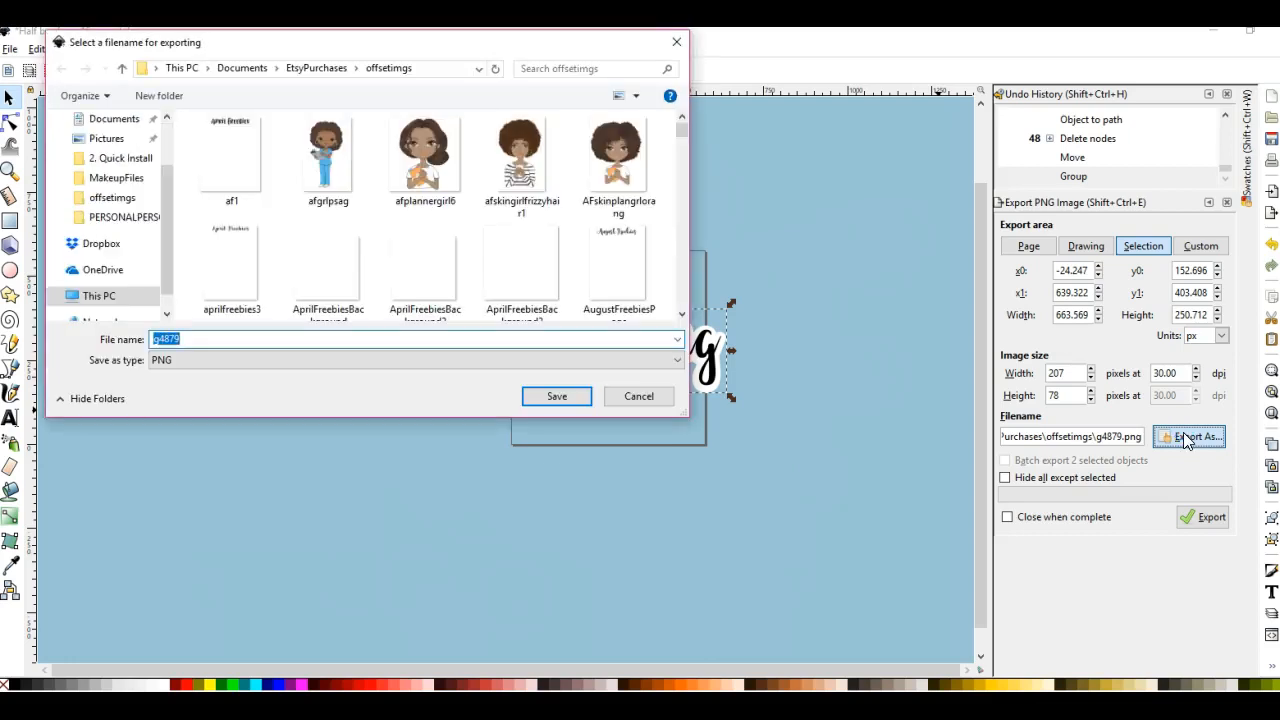
pyautogui.write('planning')
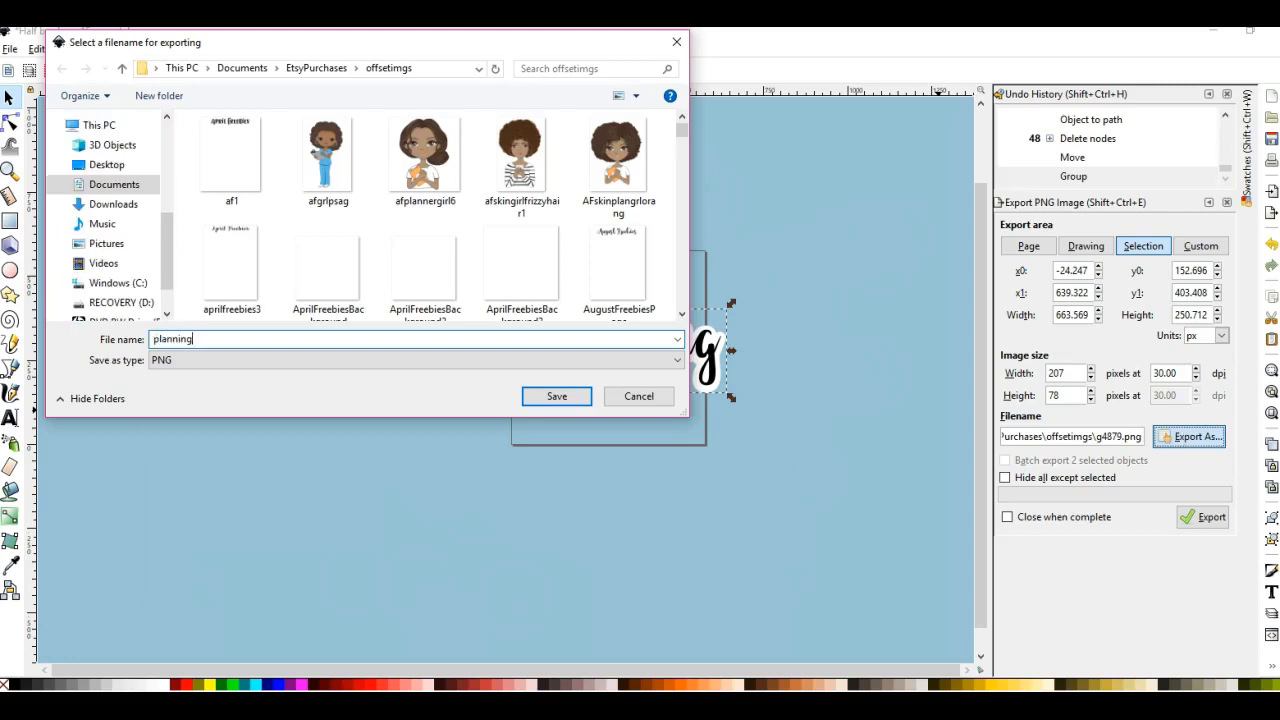
pyautogui.write('offsettext')
pyautogui.click(562, 403)
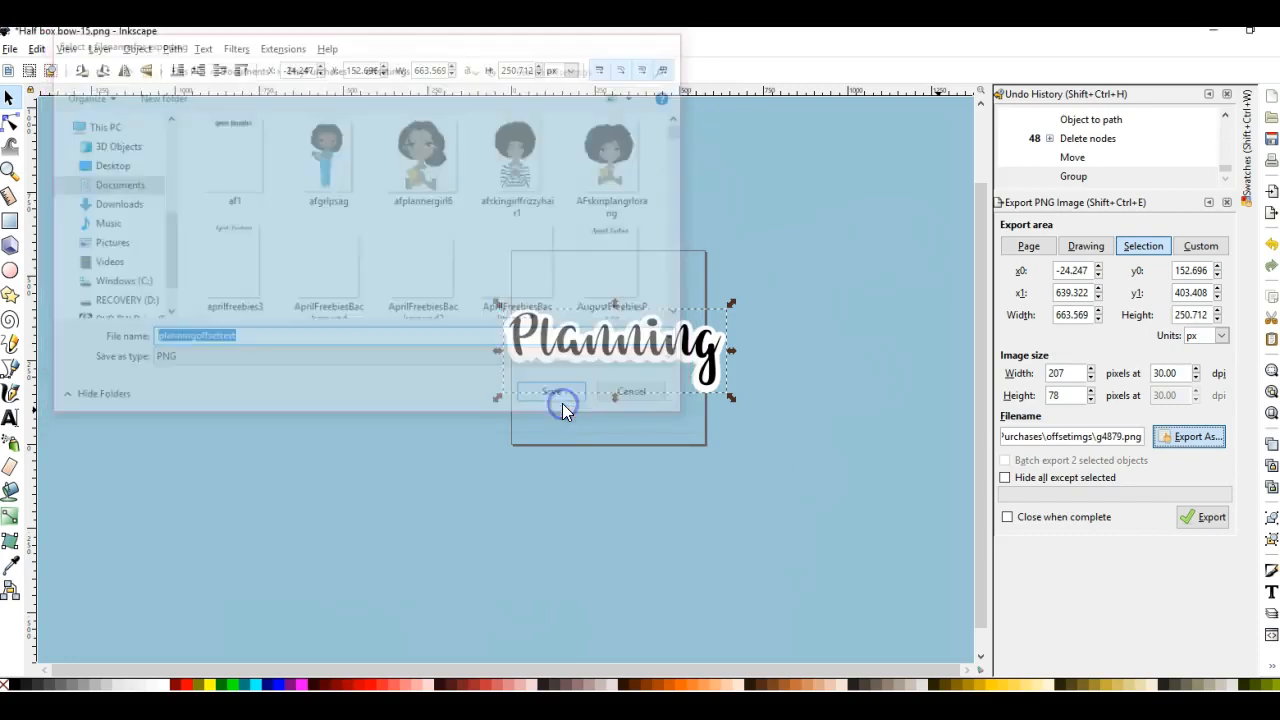
pyautogui.click(1201, 521)
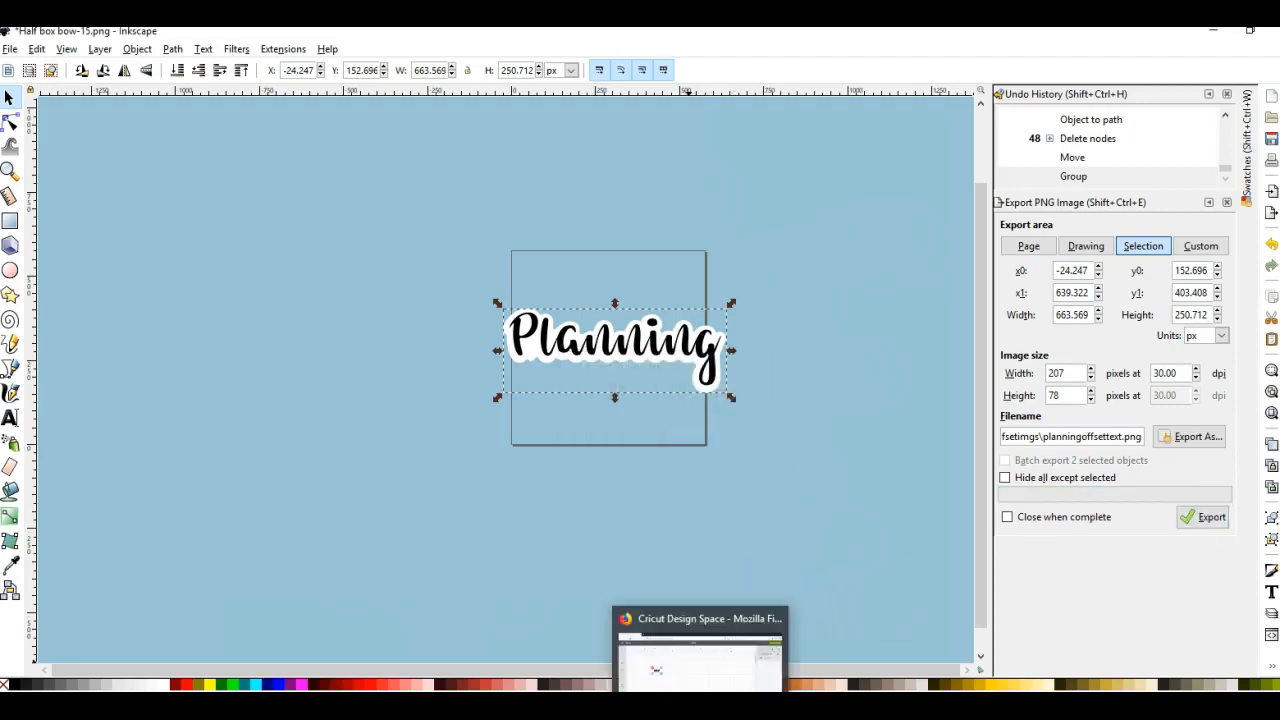
# Switch to Cricut Design Space and start an image upload, opening the file chooser.
pyautogui.click(697, 690)
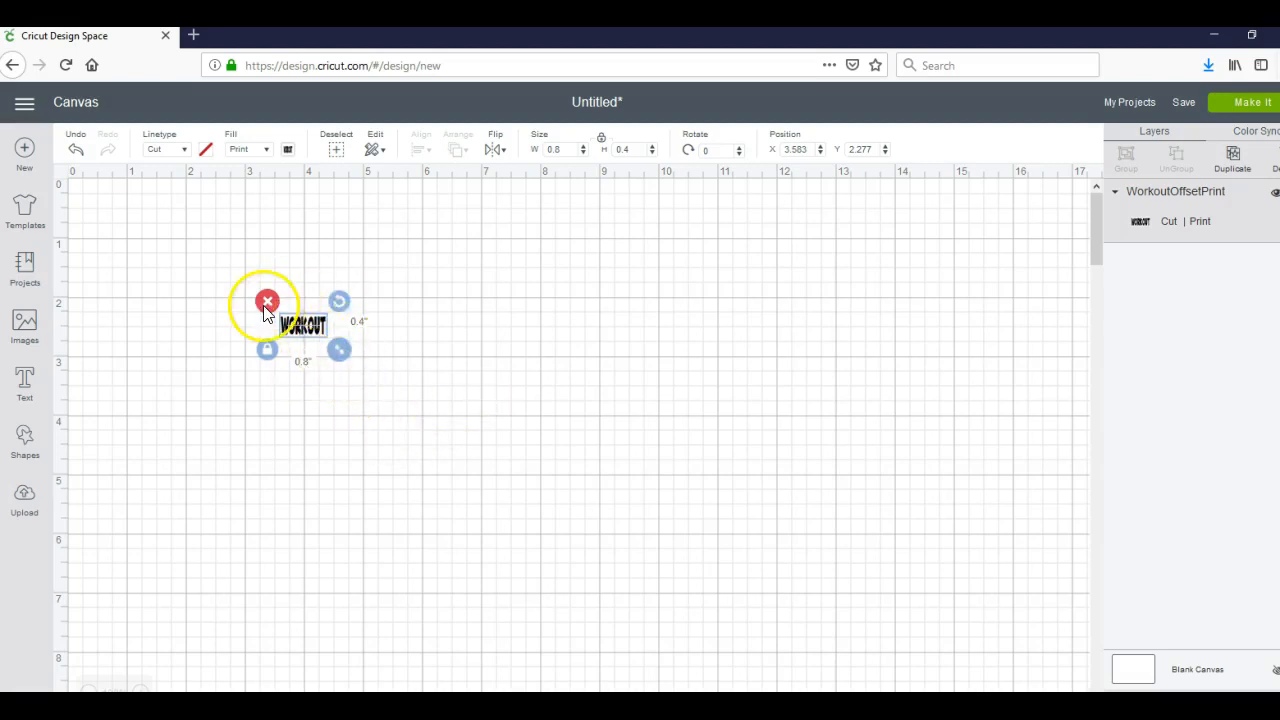
pyautogui.click(32, 501)
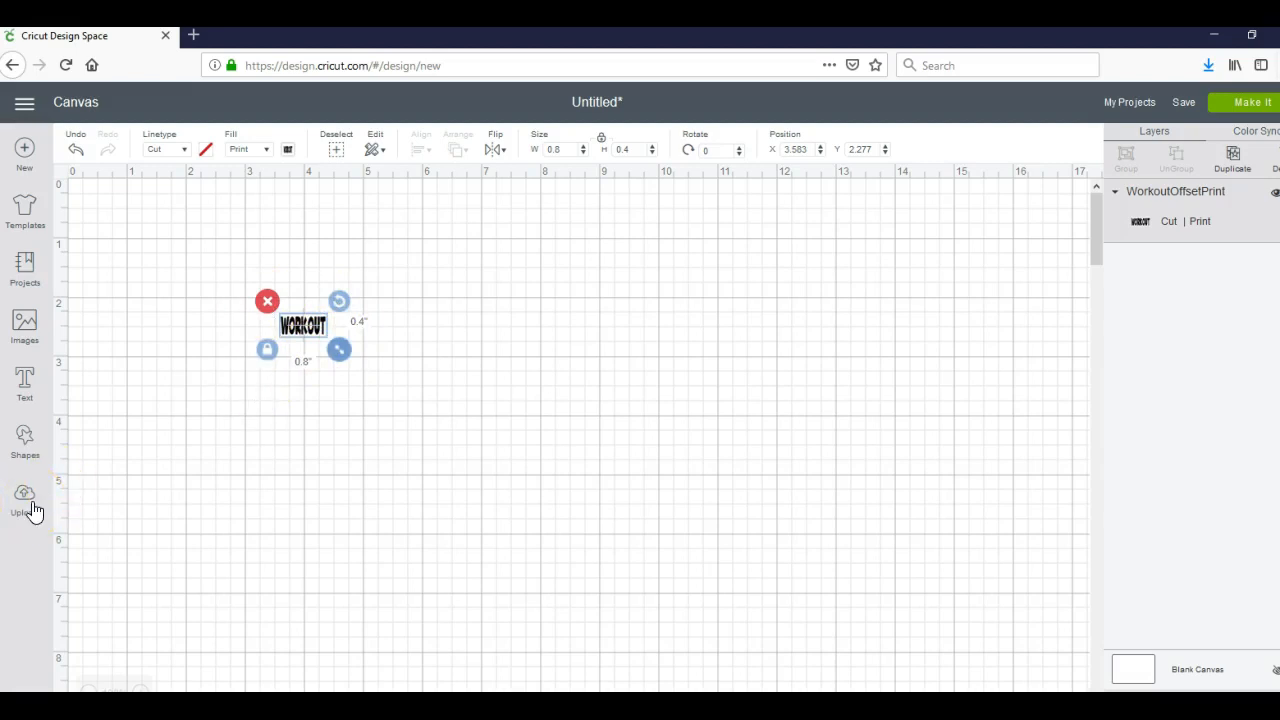
pyautogui.click(32, 510)
pyautogui.click(33, 512)
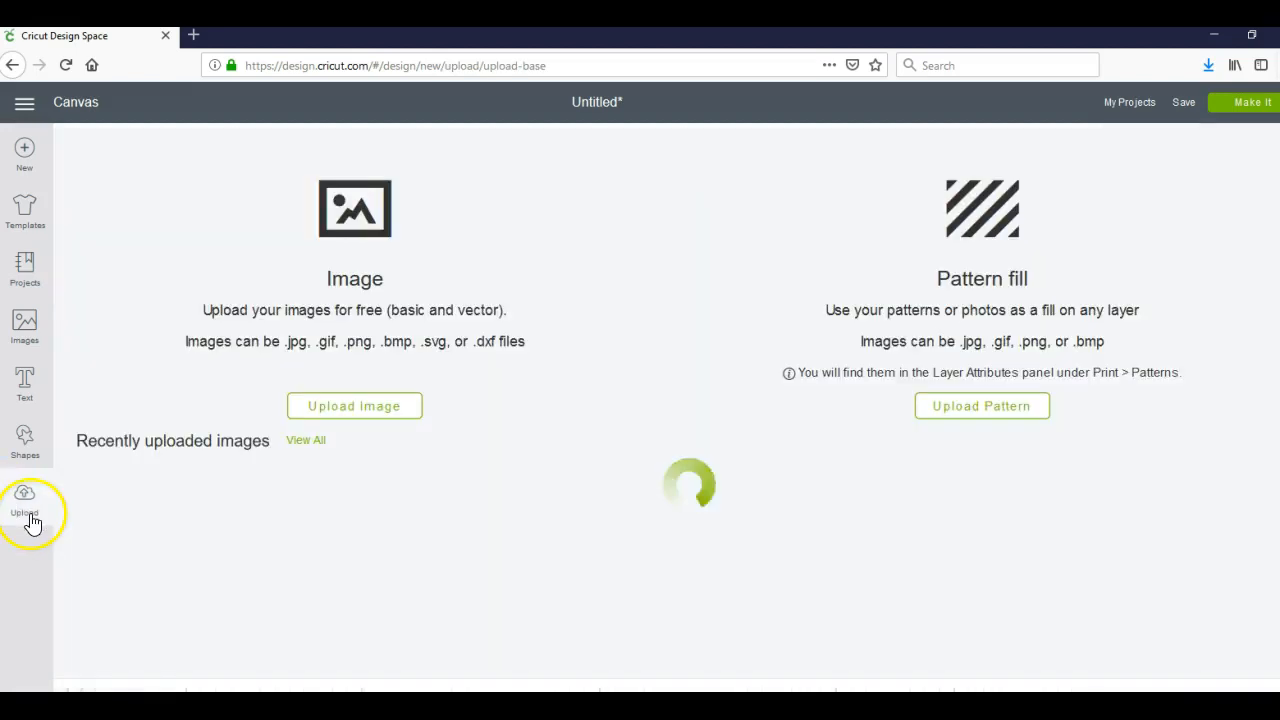
pyautogui.click(393, 412)
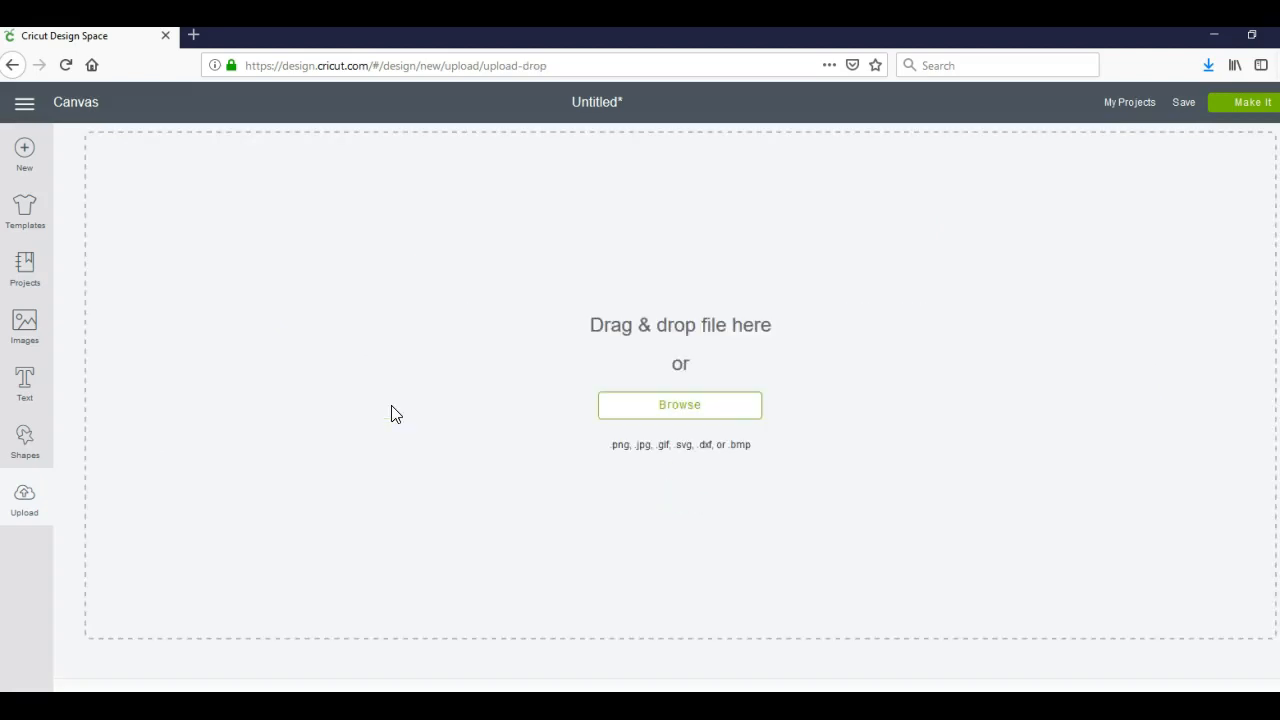
pyautogui.click(677, 410)
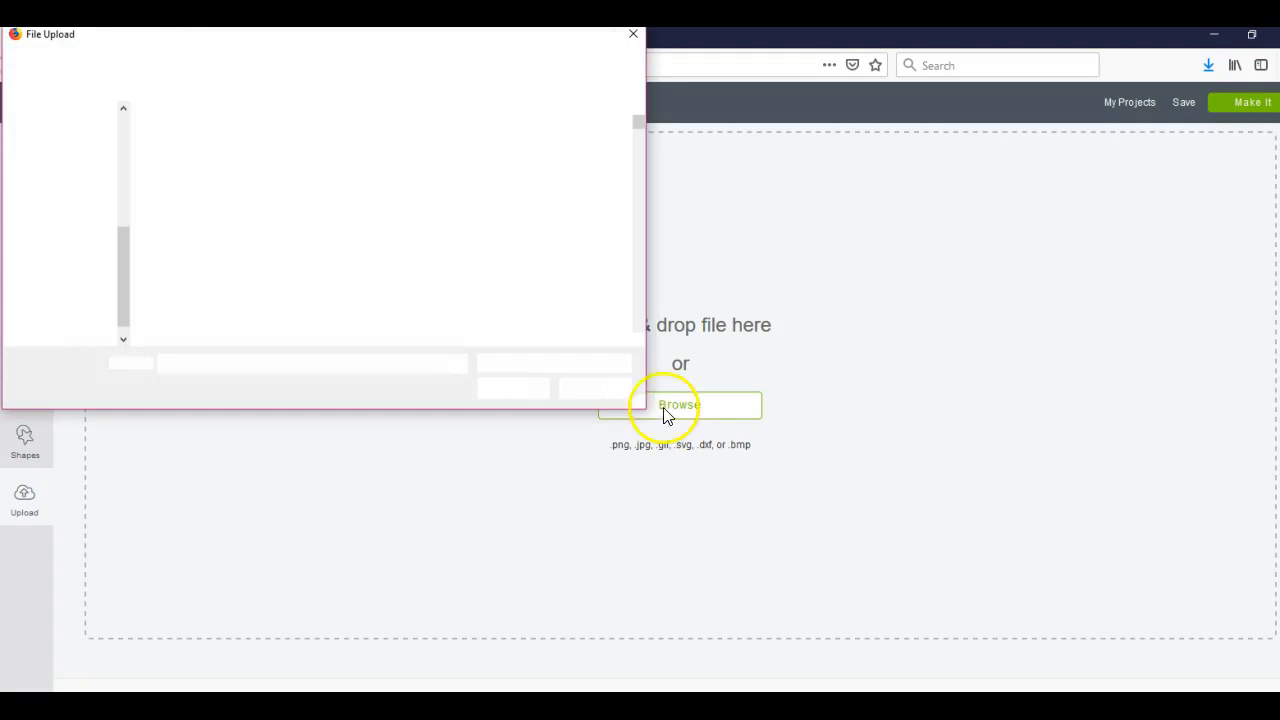
# Find the planningoffsettext image in the offsetimgs folder and open it for upload.
pyautogui.scroll(-5, 429, 274)
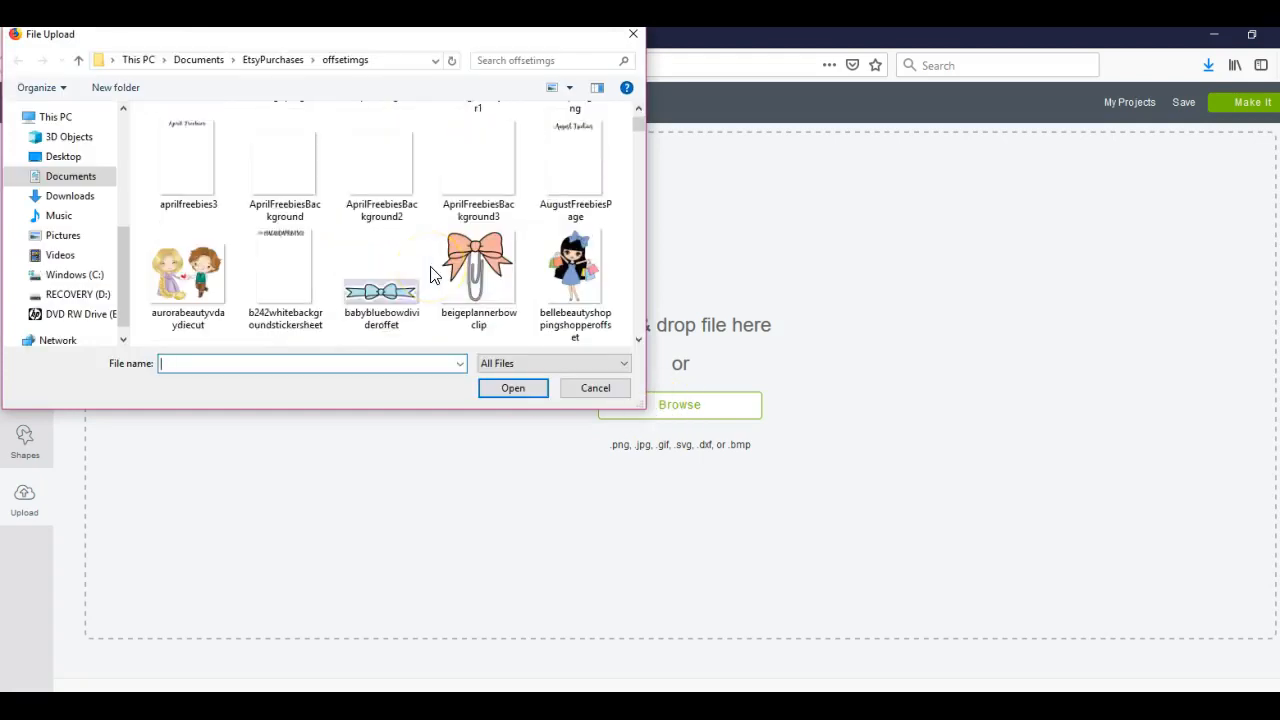
pyautogui.scroll(-6, 431, 274)
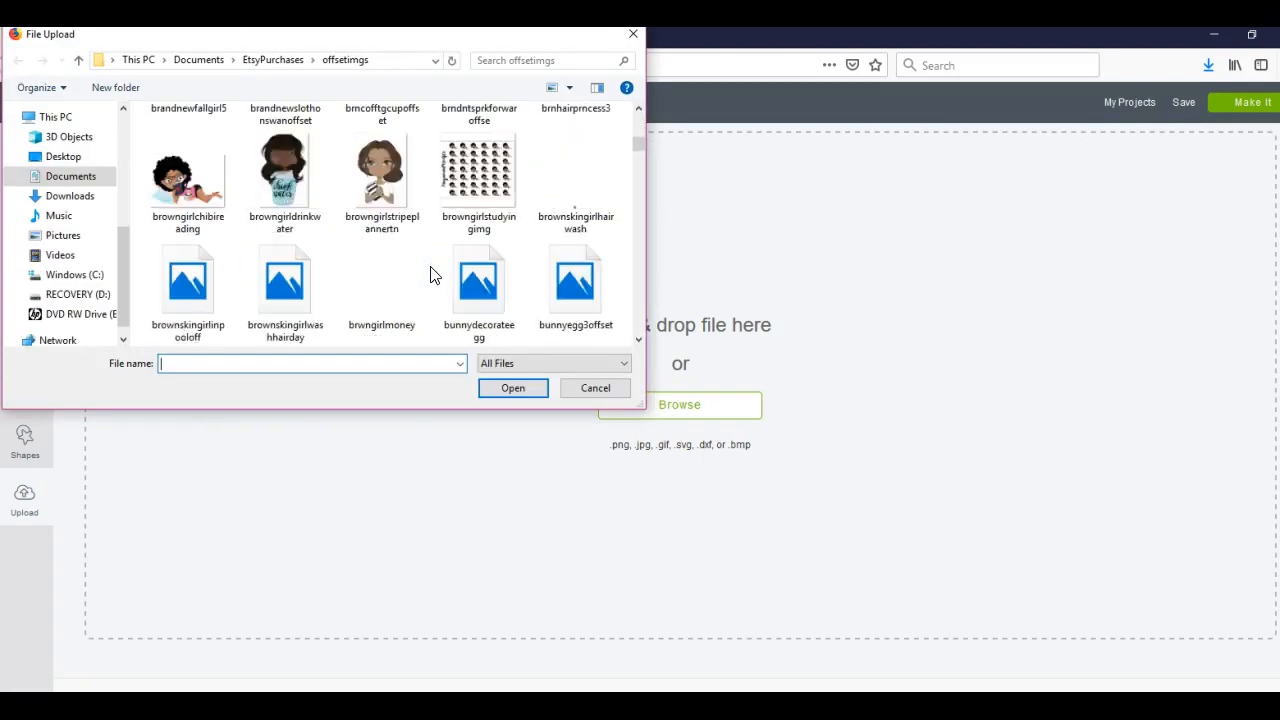
pyautogui.scroll(-8, 431, 274)
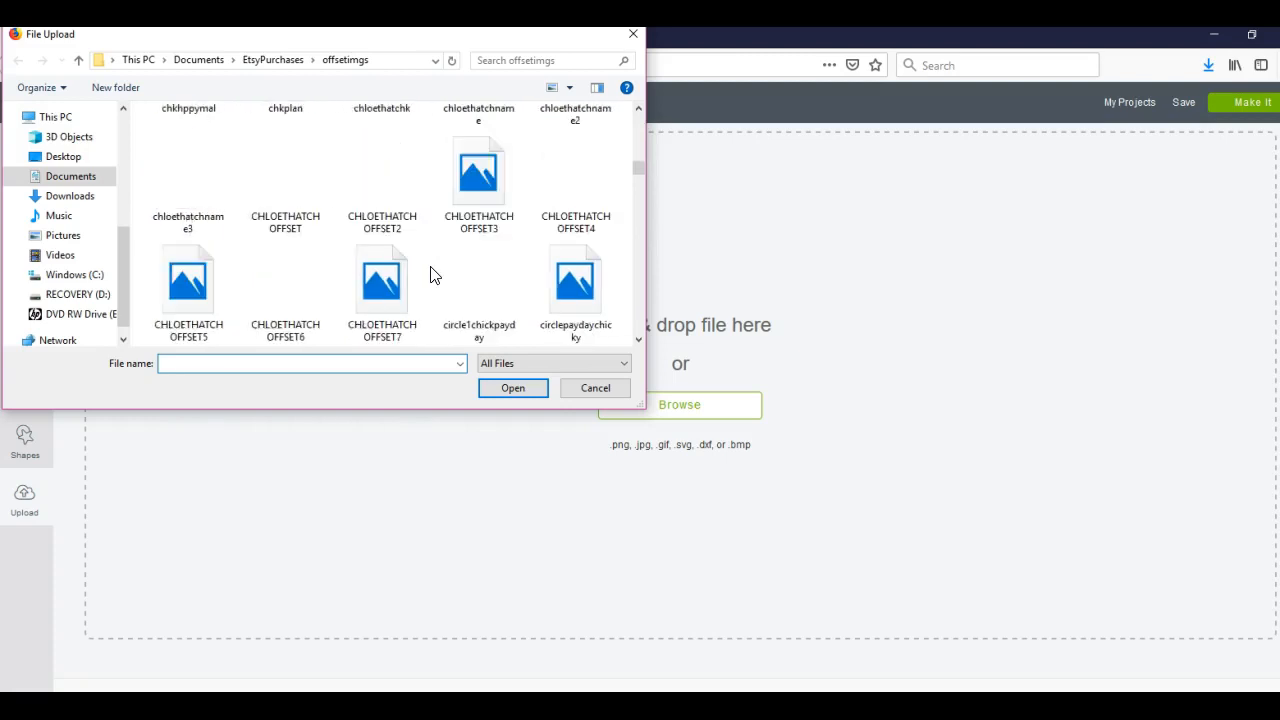
pyautogui.scroll(-12, 431, 274)
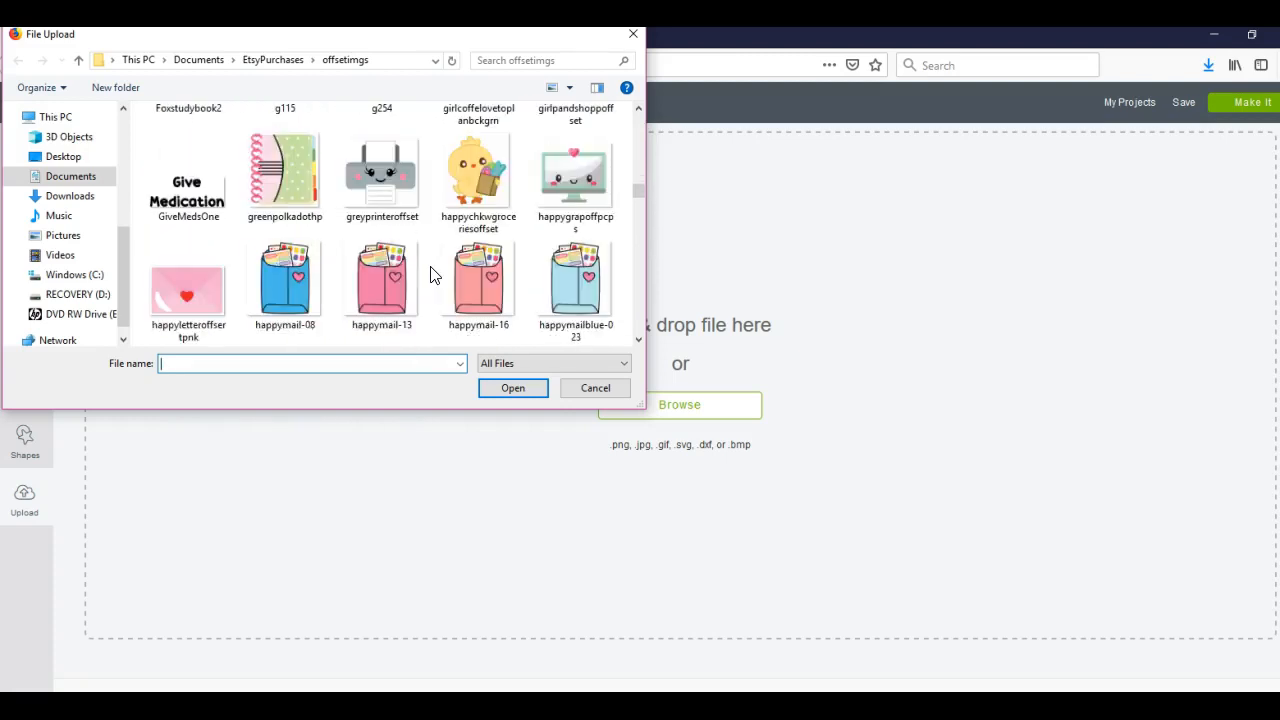
pyautogui.scroll(-12, 431, 274)
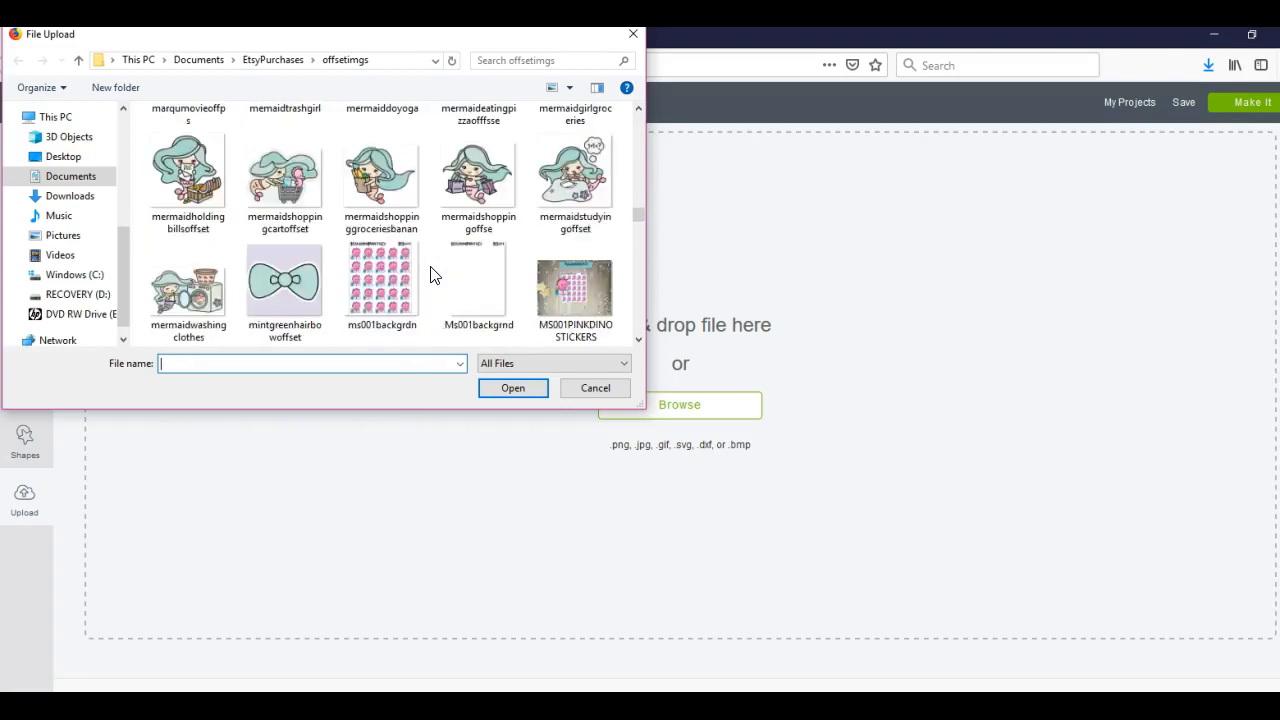
pyautogui.scroll(-6, 431, 274)
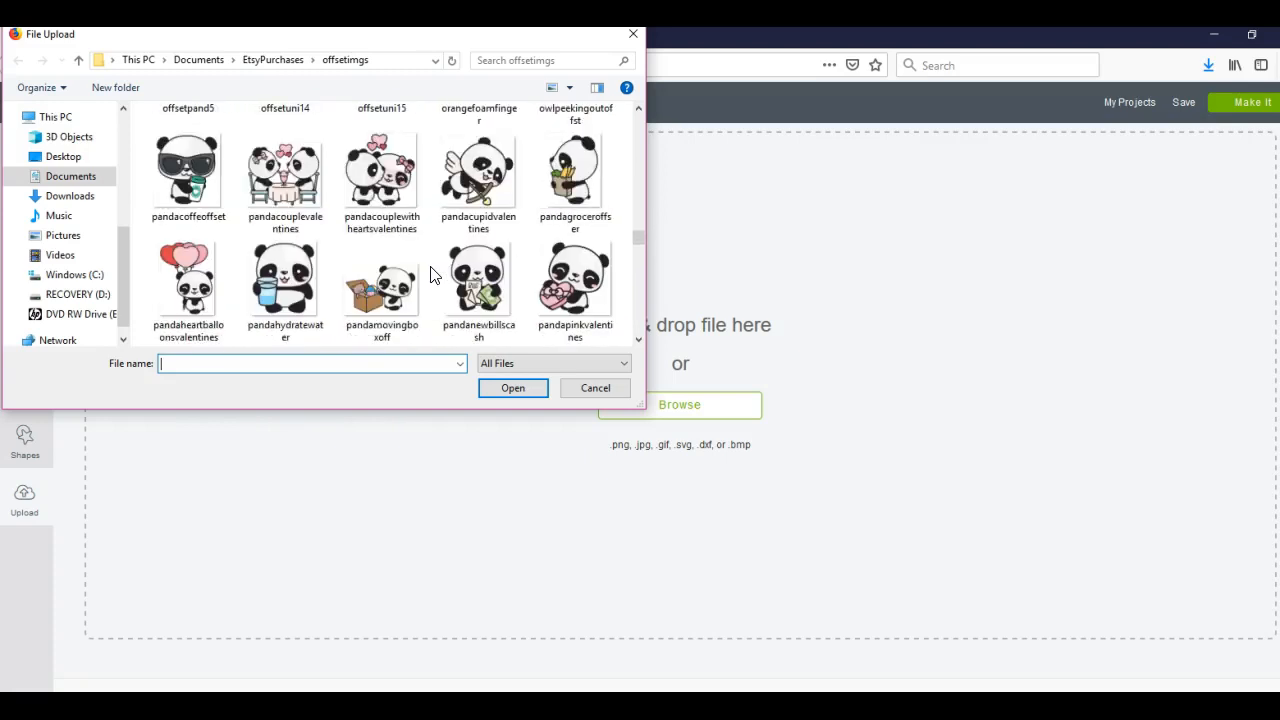
pyautogui.scroll(-12, 431, 274)
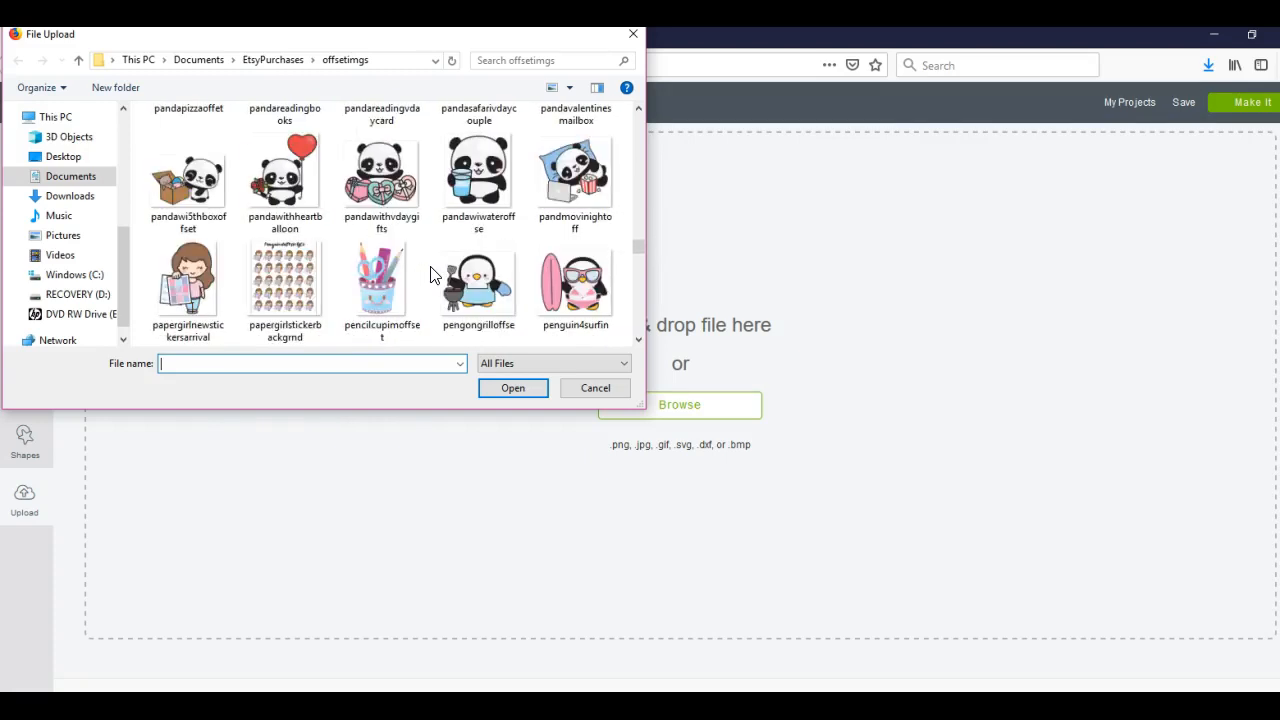
pyautogui.scroll(-4, 431, 274)
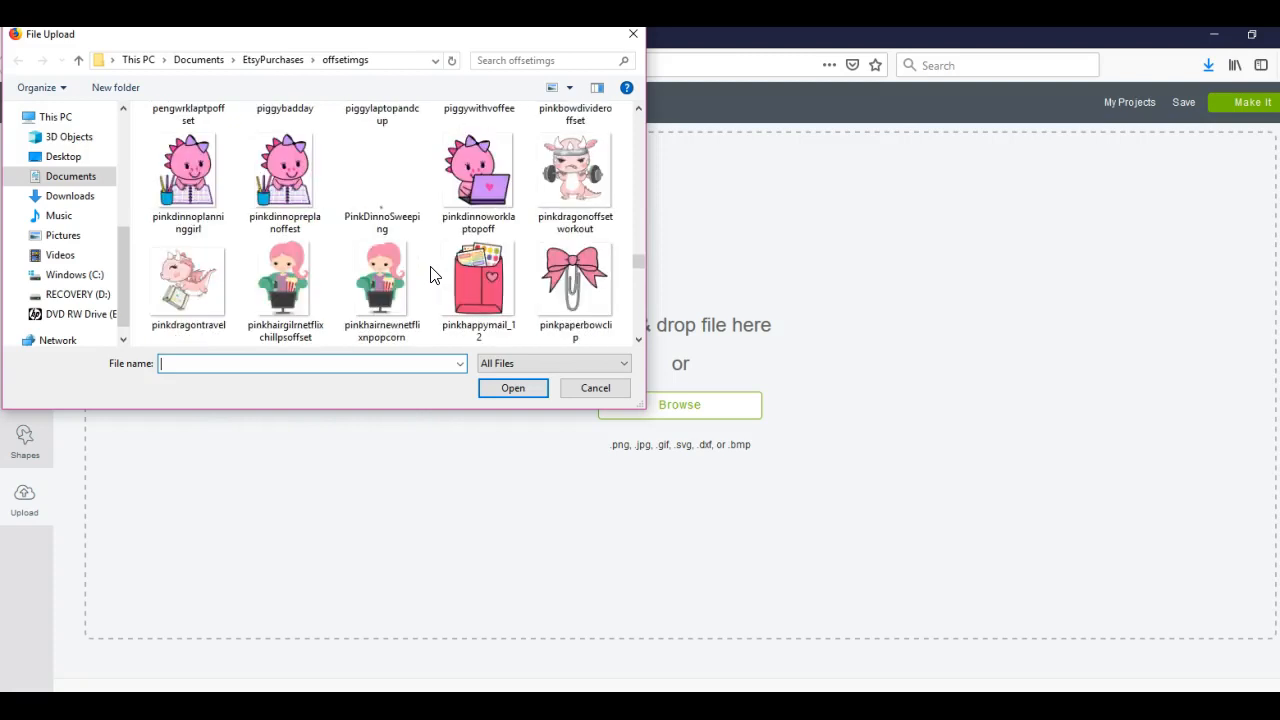
pyautogui.scroll(-1, 431, 274)
pyautogui.scroll(1, 431, 274)
pyautogui.scroll(-2, 431, 274)
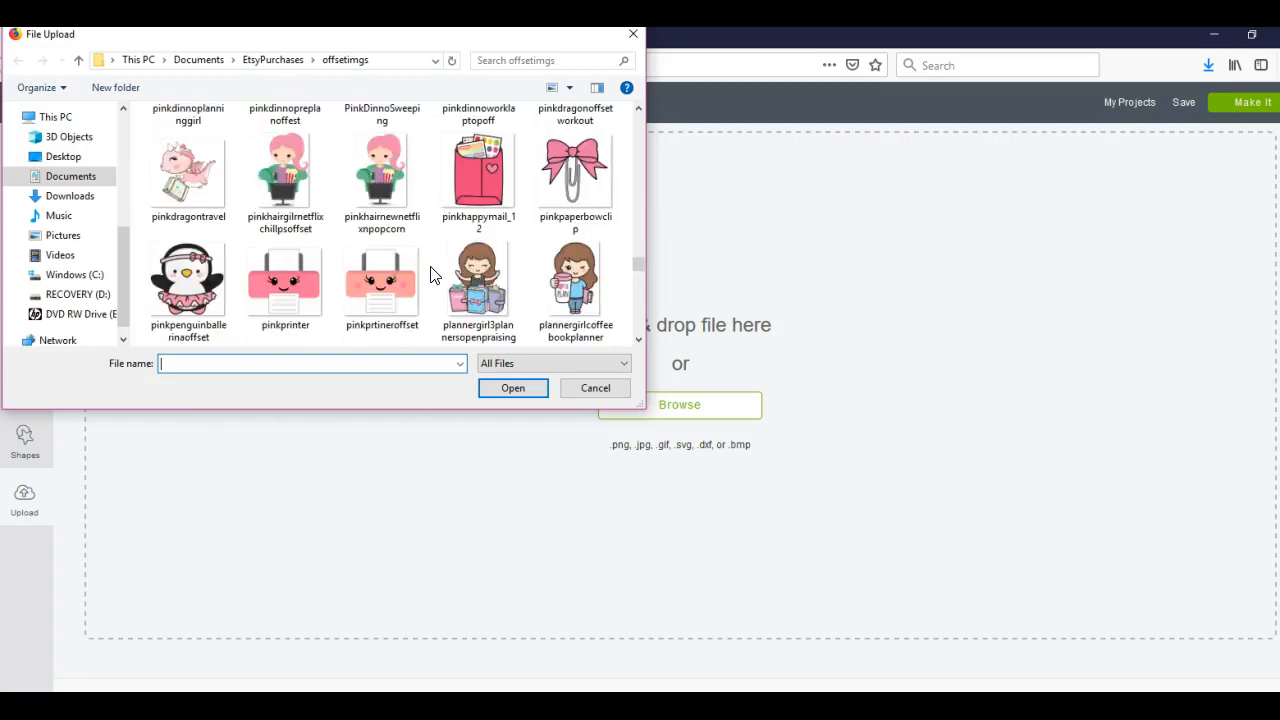
pyautogui.scroll(-1, 431, 274)
pyautogui.scroll(-1, 431, 274)
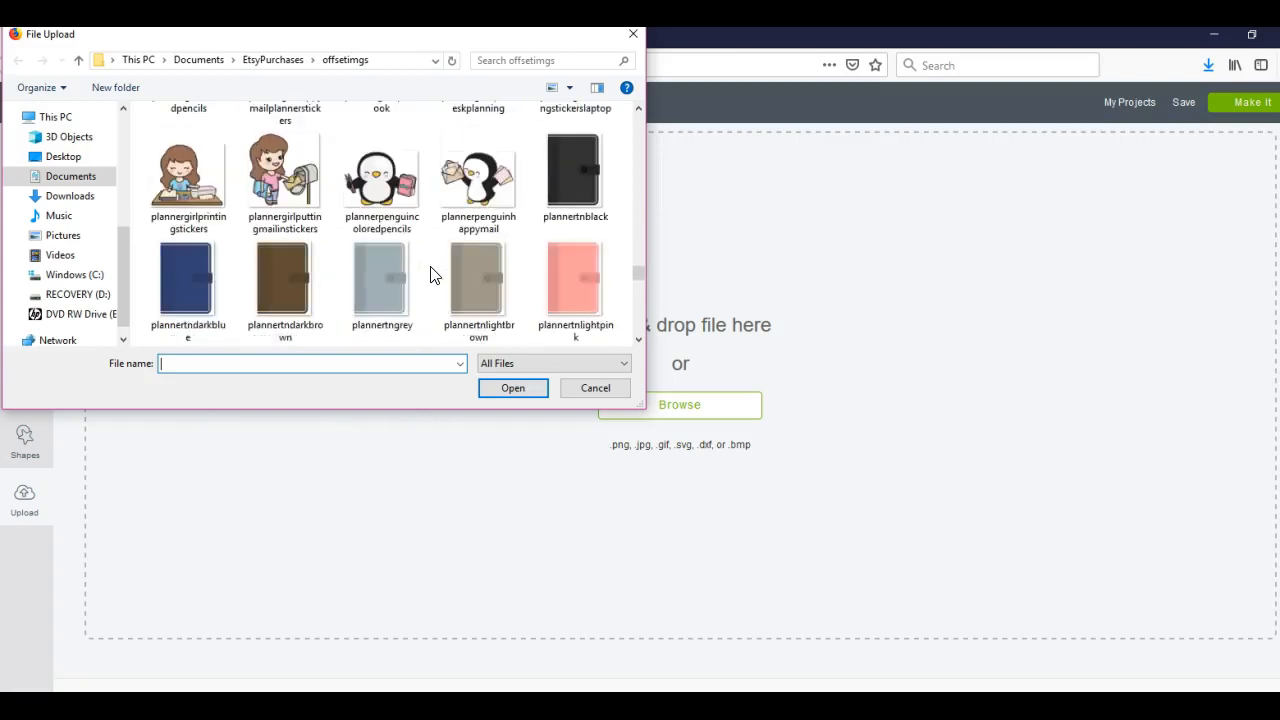
pyautogui.scroll(-2, 431, 274)
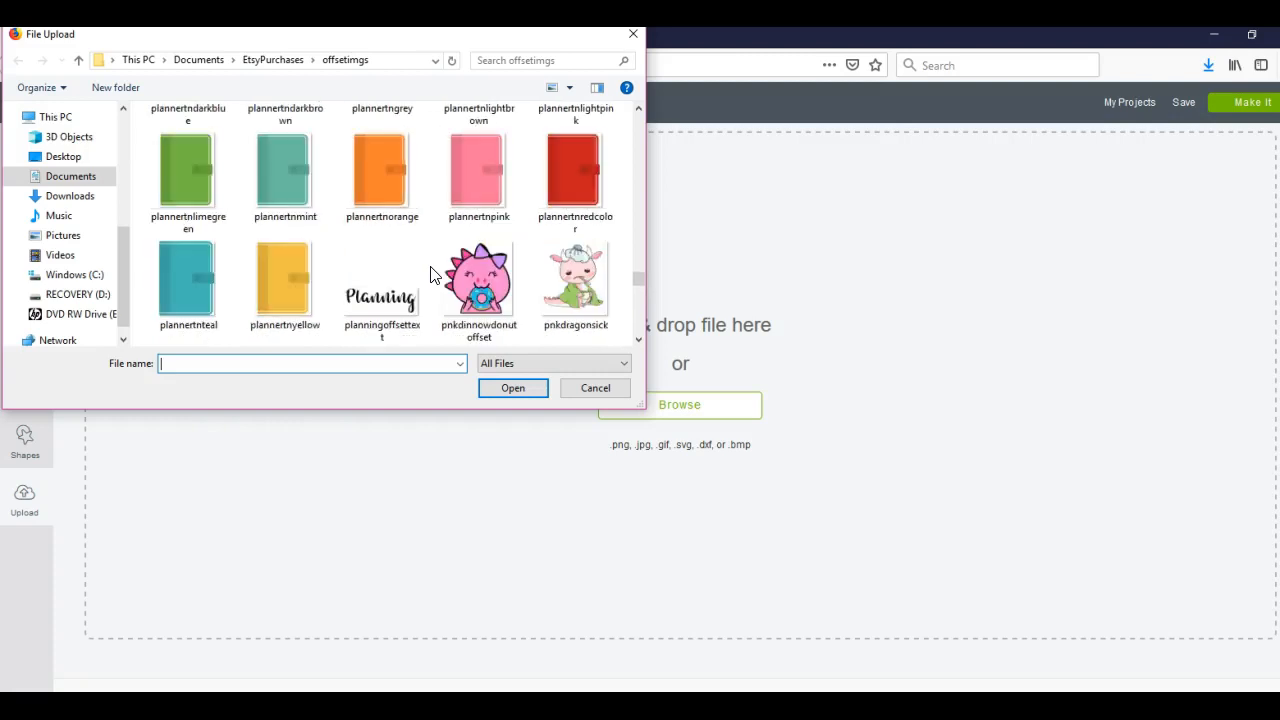
pyautogui.click(408, 292)
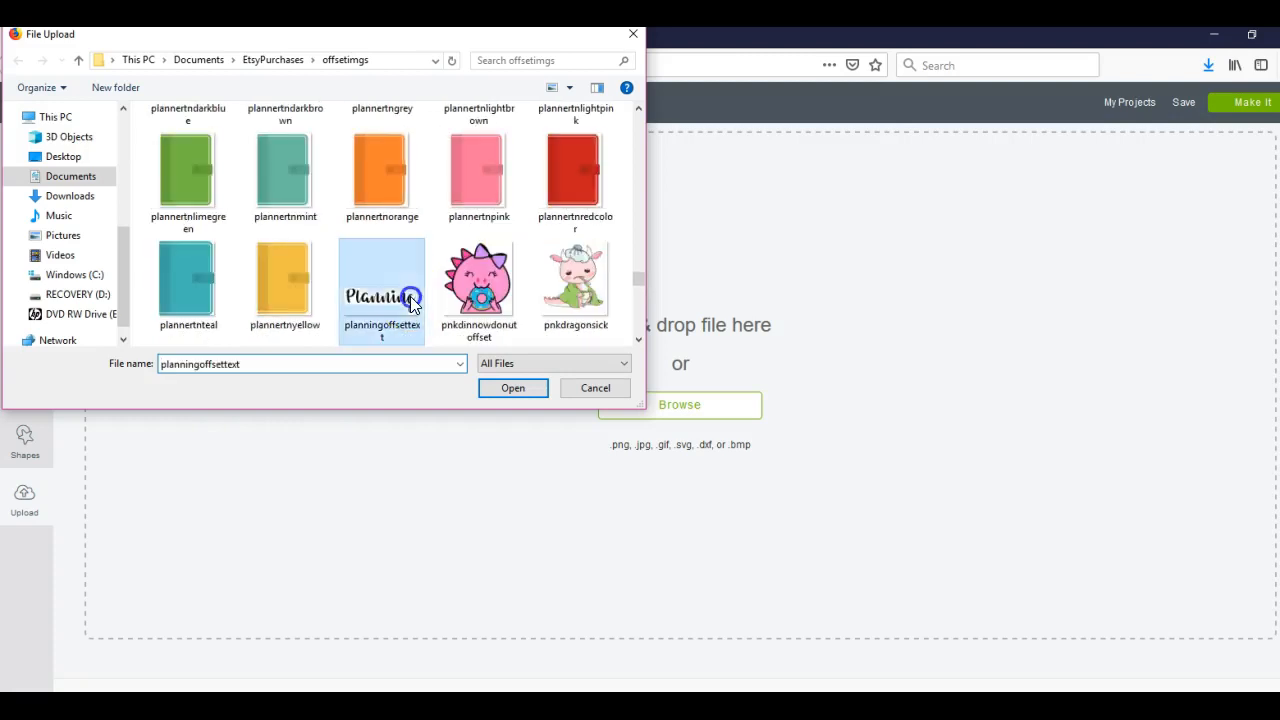
pyautogui.click(512, 389)
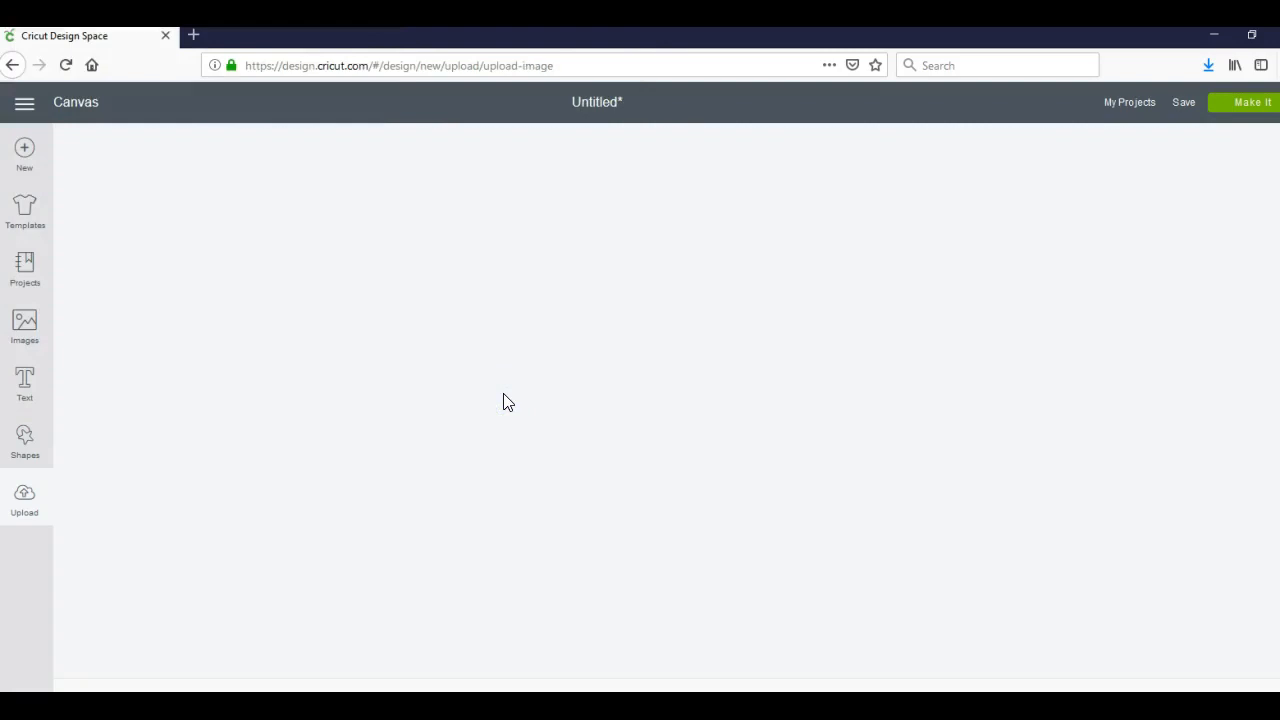
# Set the Planning image's type to Complex and complete its upload.
pyautogui.click(491, 376)
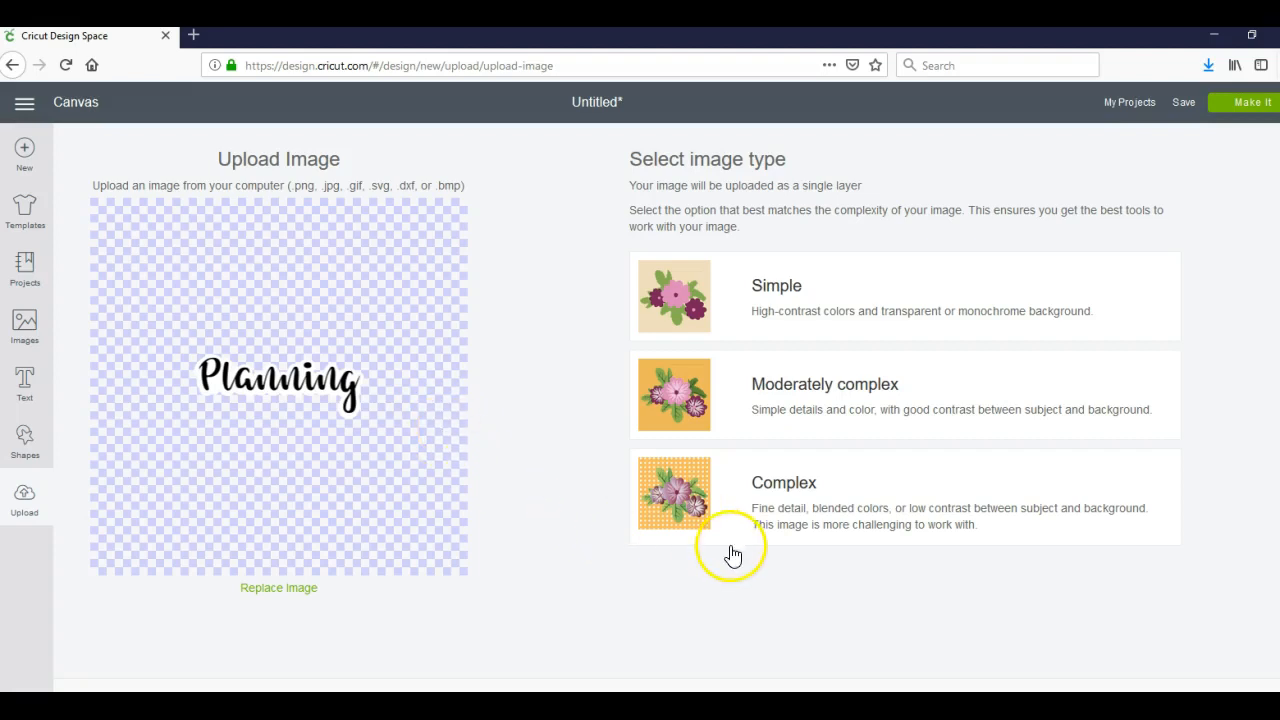
pyautogui.click(808, 512)
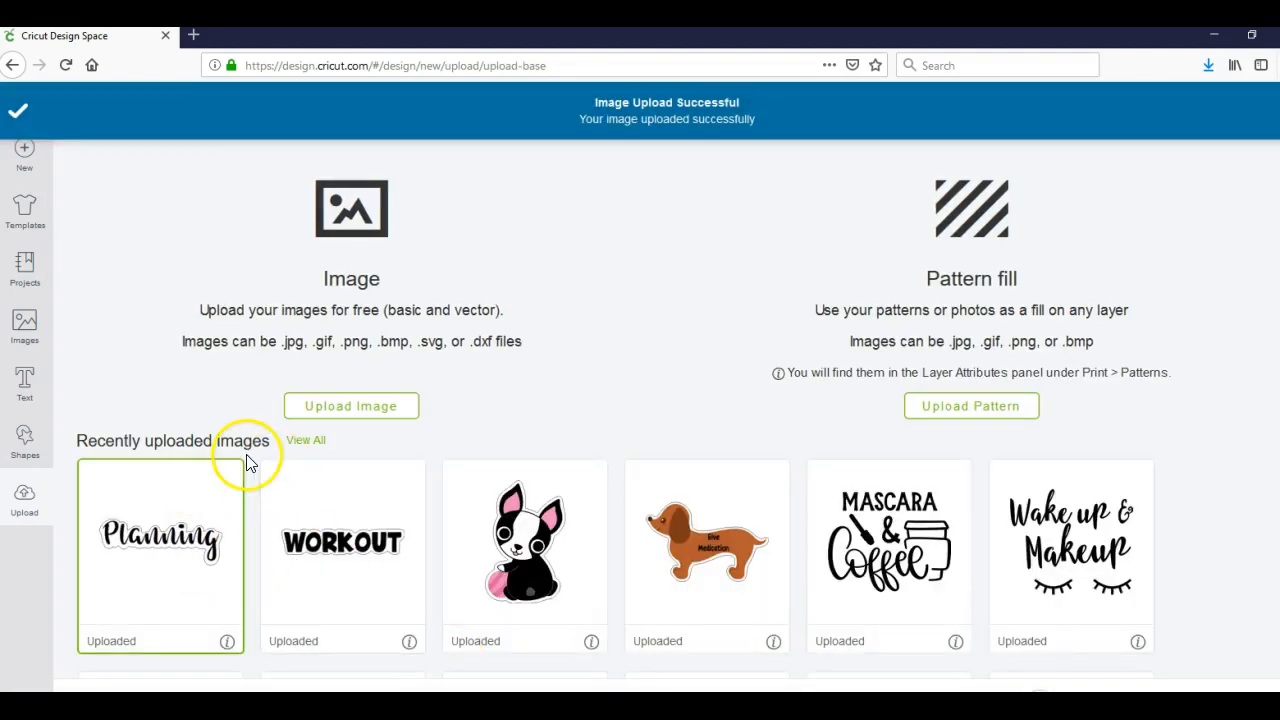
# Insert the recently uploaded Planning image onto the canvas.
pyautogui.click(340, 408)
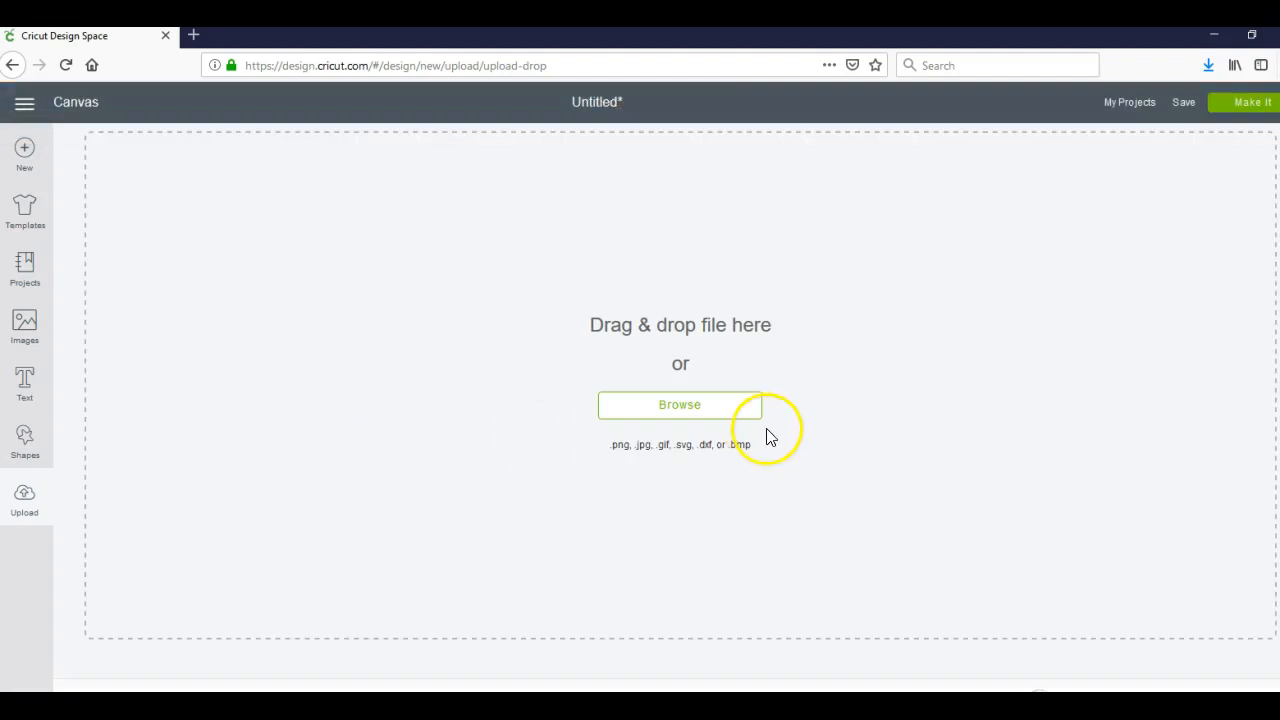
pyautogui.click(44, 501)
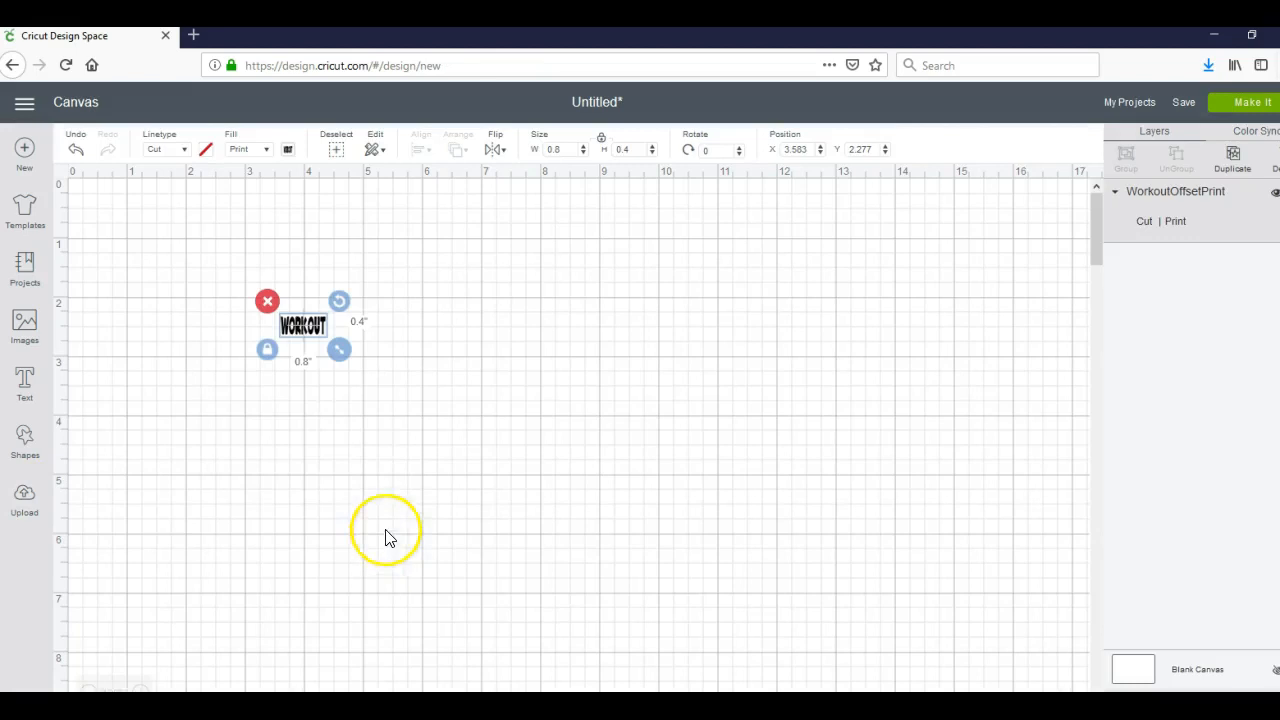
pyautogui.click(43, 507)
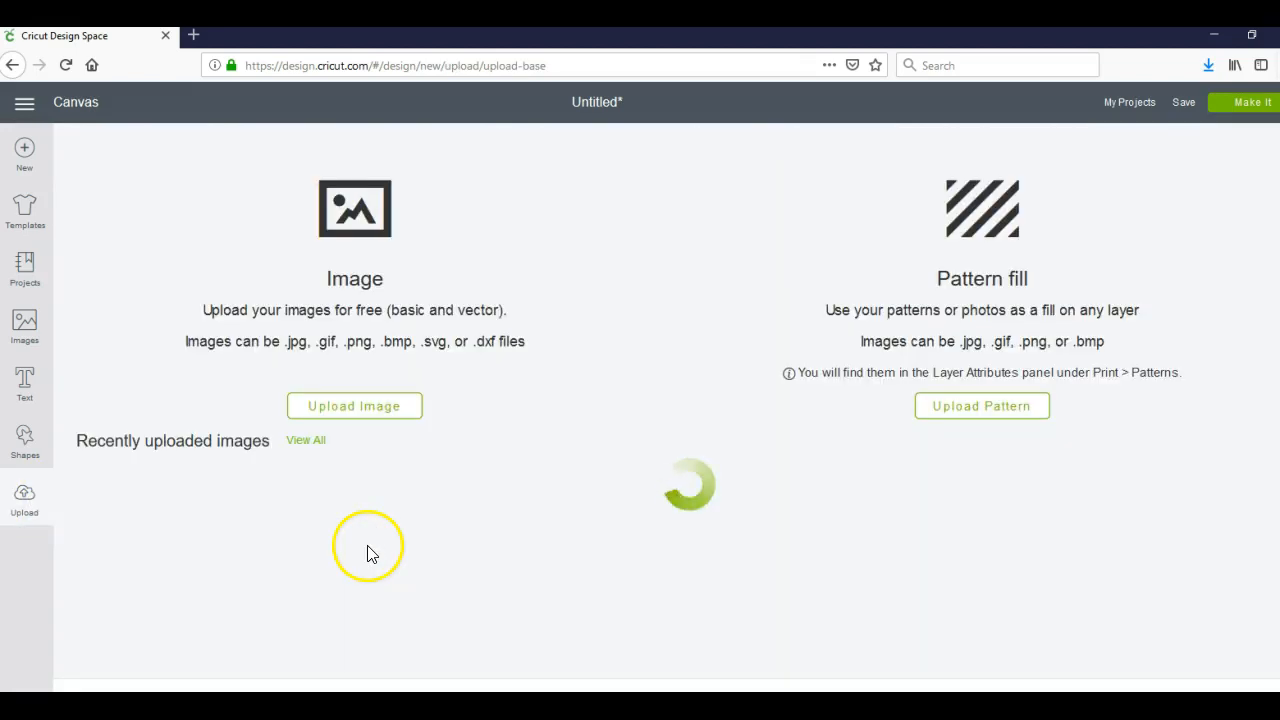
pyautogui.click(134, 531)
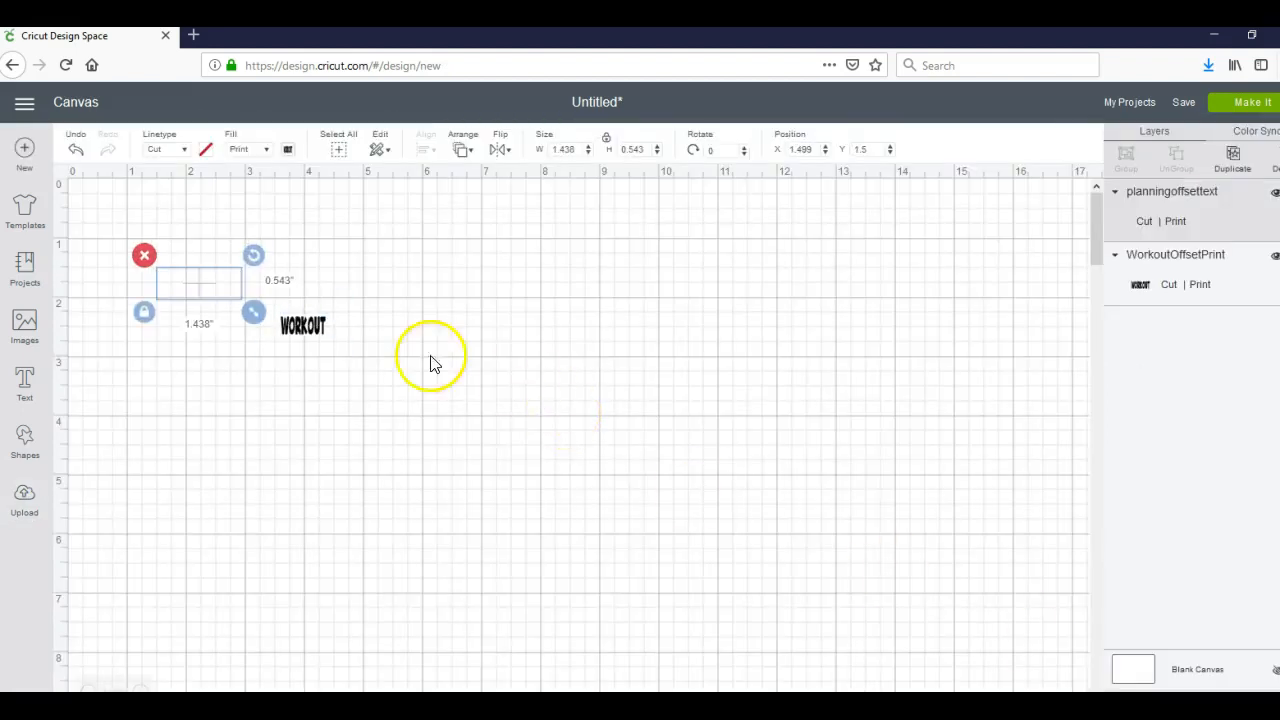
# Enlarge the Planning image proportionally to about 11.7 by 4.4 inches and deselect it.
pyautogui.moveTo(254, 311); pyautogui.dragTo(862, 541)
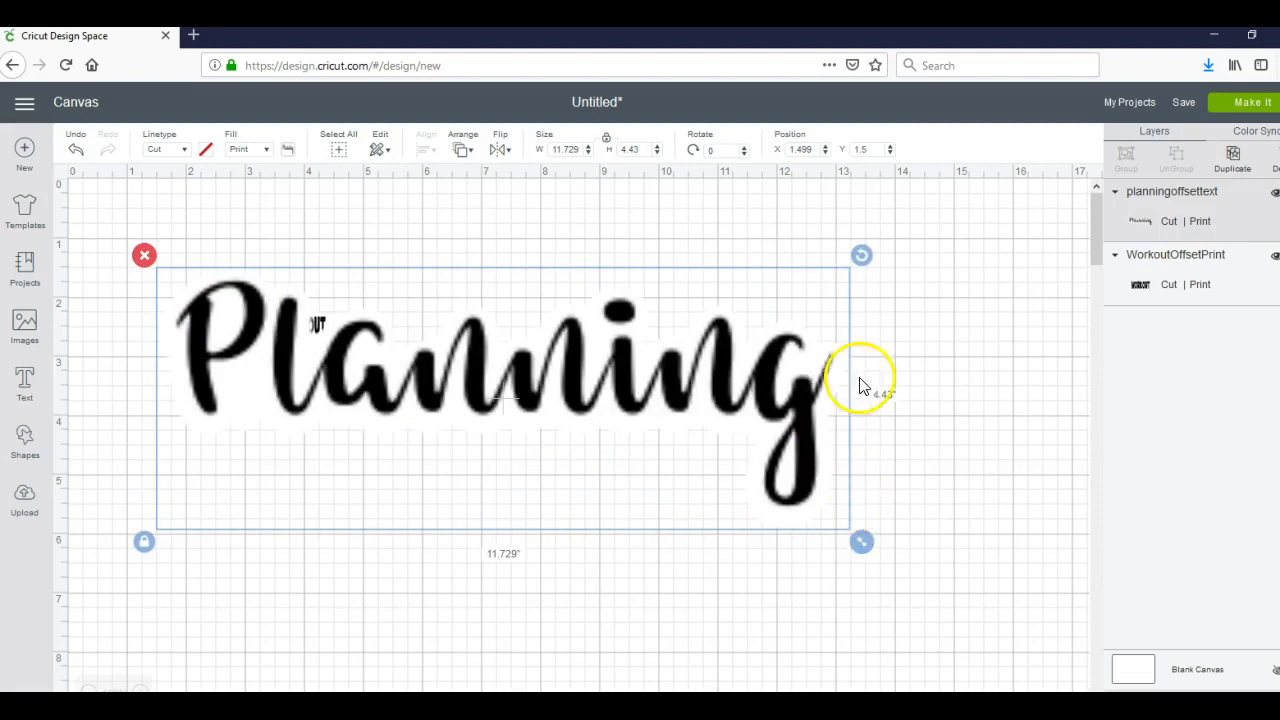
pyautogui.click(922, 370)
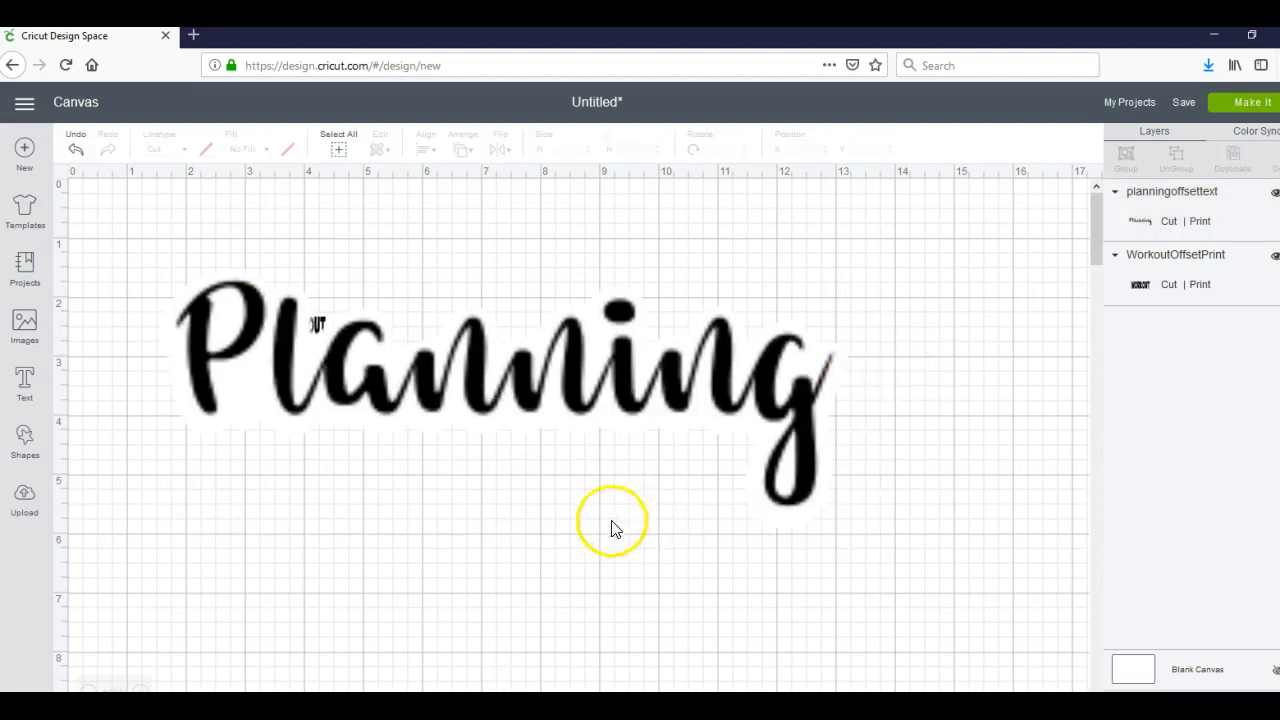